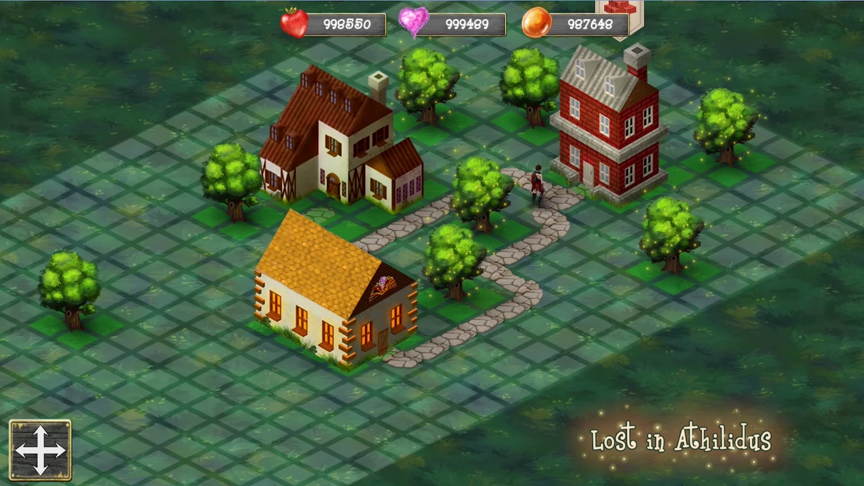
Relocate the yellow cottage beside the path and confirm its new spot.
{"action": "left_click", "coordinate": [335, 290]}
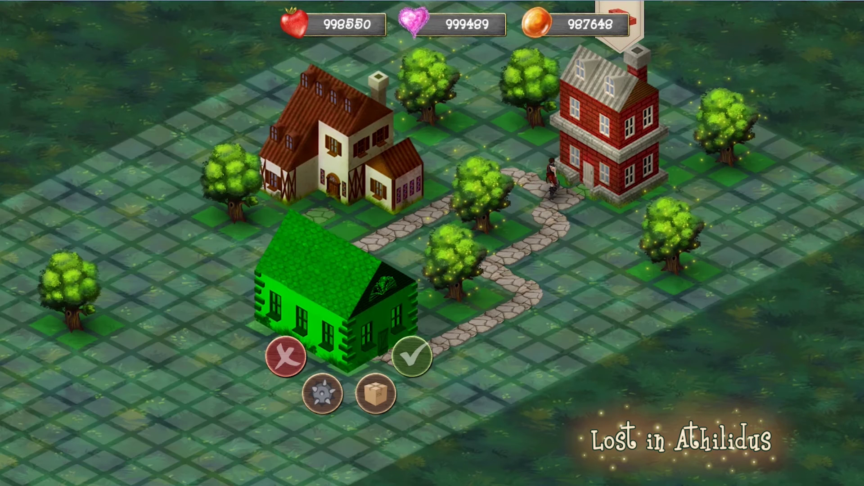
{"action": "left_click_drag", "start_coordinate": [335, 290], "coordinate": [228, 392]}
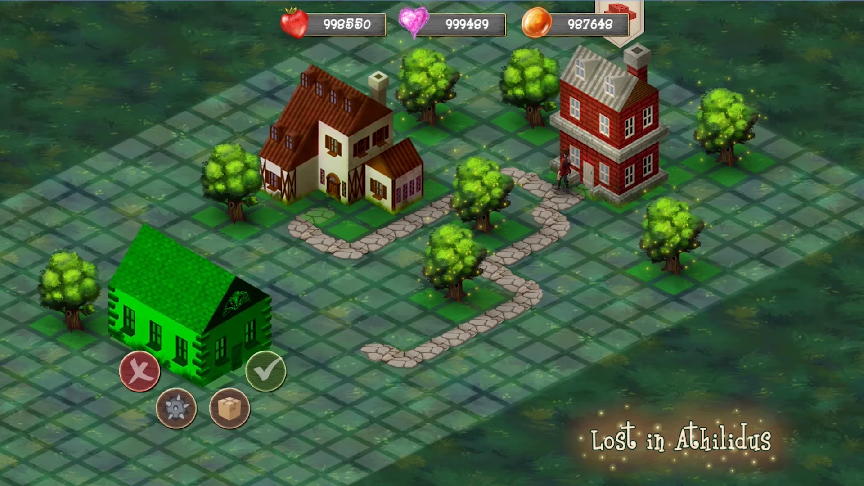
{"action": "mouse_move", "coordinate": [229, 378]}
{"action": "left_mouse_down"}
{"action": "mouse_move", "coordinate": [290, 271]}
{"action": "mouse_move", "coordinate": [309, 277]}
{"action": "left_mouse_up"}
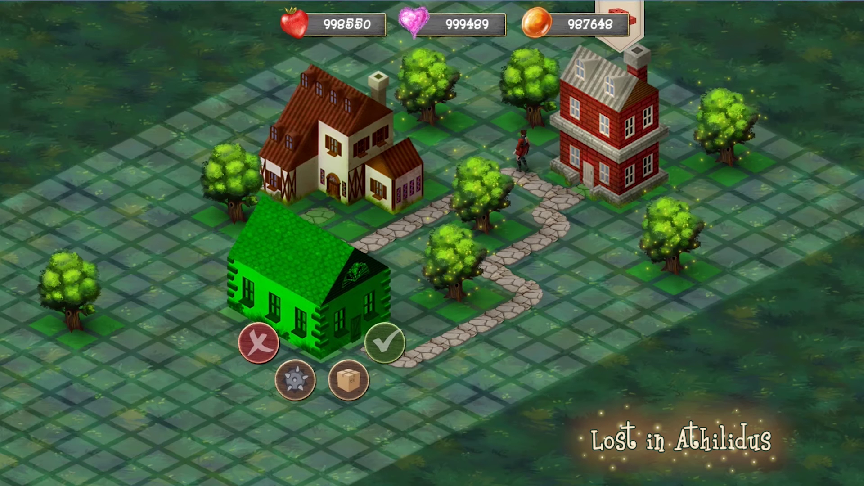
{"action": "left_click", "coordinate": [384, 340]}
Pick up the timber house and drag it toward the lower middle of the grid.
{"action": "left_click", "coordinate": [341, 149]}
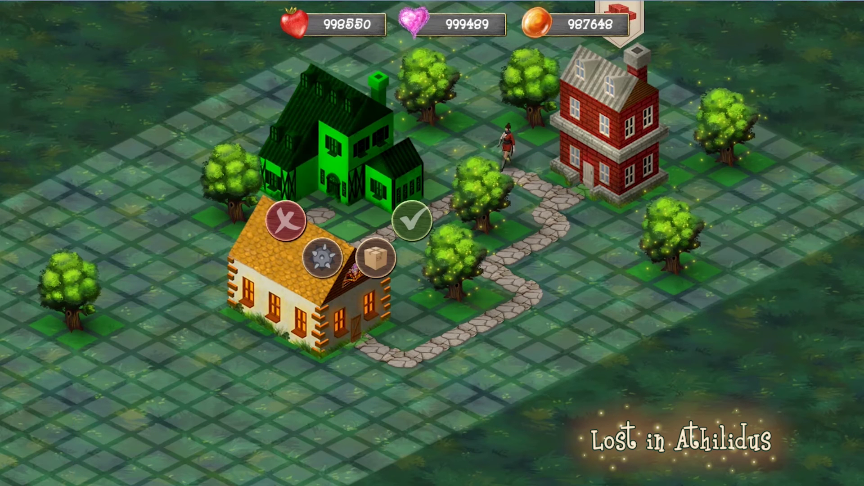
{"action": "mouse_move", "coordinate": [341, 149]}
{"action": "left_mouse_down"}
{"action": "mouse_move", "coordinate": [197, 156]}
{"action": "mouse_move", "coordinate": [115, 237]}
{"action": "left_mouse_up"}
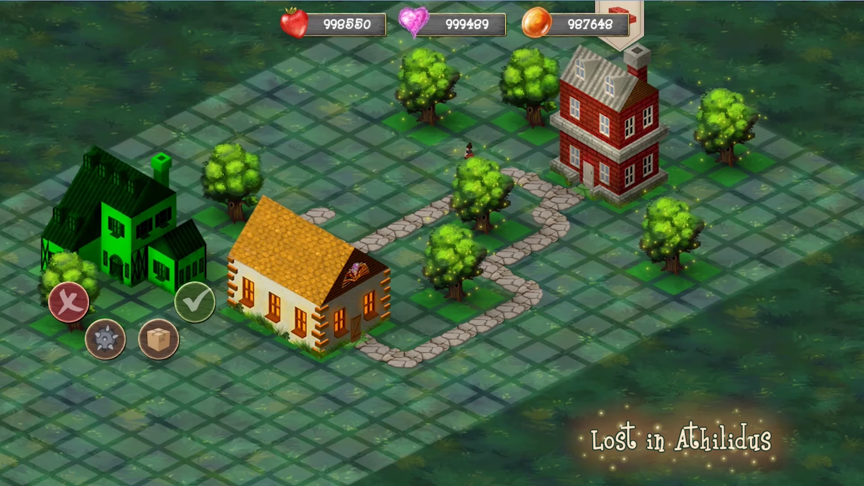
{"action": "left_click_drag", "start_coordinate": [473, 338], "coordinate": [635, 263]}
{"action": "left_click_drag", "start_coordinate": [291, 162], "coordinate": [328, 315]}
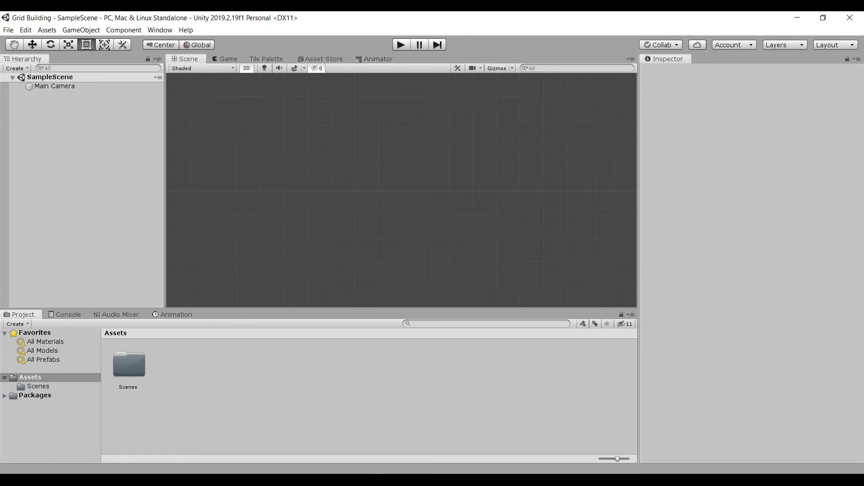
Create an isometric tilemap with Grid cell size 2×1 and cell gap 0.2×0.1.
{"action": "right_click", "coordinate": [65, 122]}
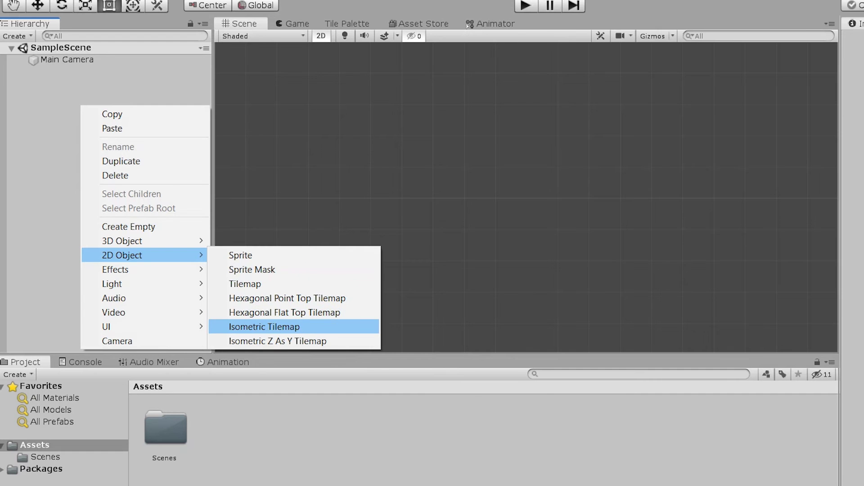
{"action": "left_click", "coordinate": [264, 327]}
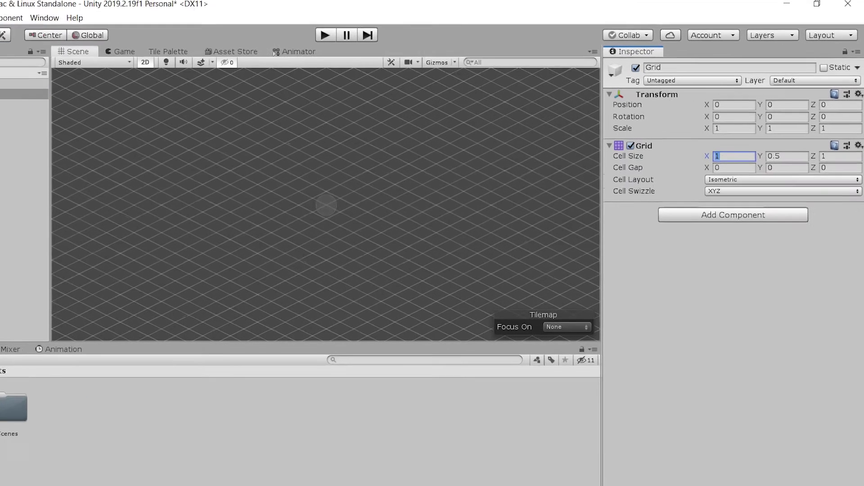
{"action": "type", "text": "2"}
{"action": "key", "text": "Tab"}
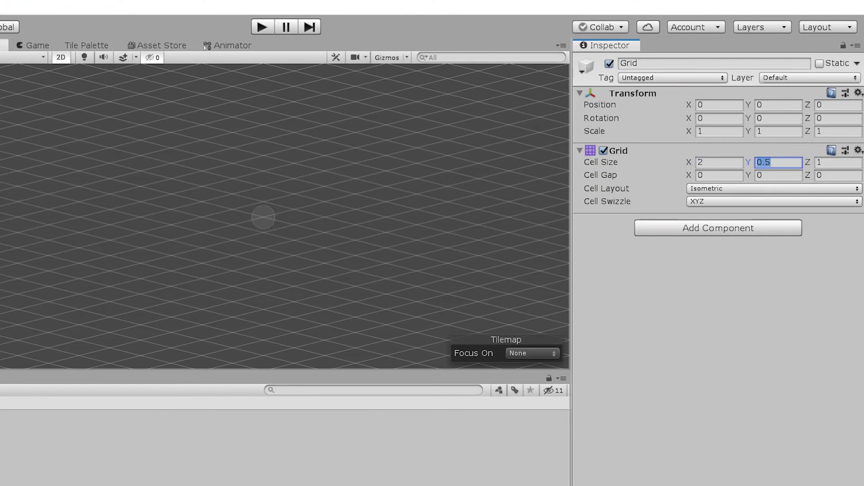
{"action": "type", "text": "1"}
{"action": "key", "text": "Tab"}
{"action": "key", "text": "Tab"}
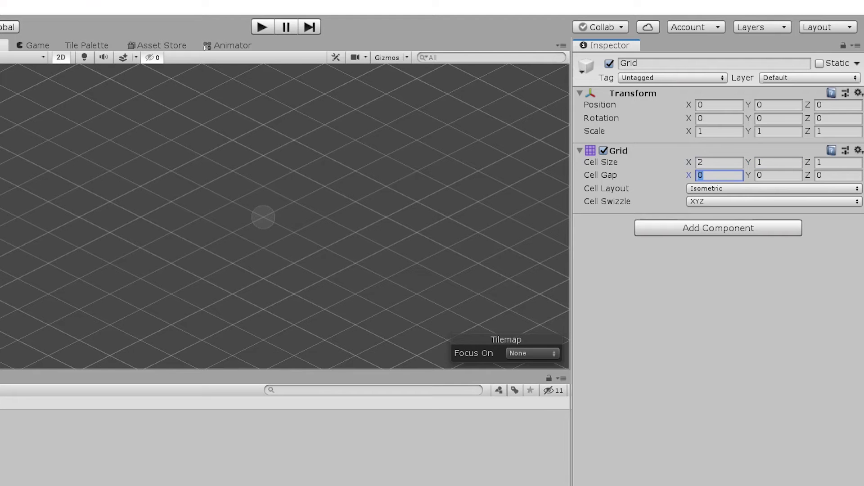
{"action": "type", "text": "0.2"}
{"action": "key", "text": "Tab"}
{"action": "type", "text": "0.1"}
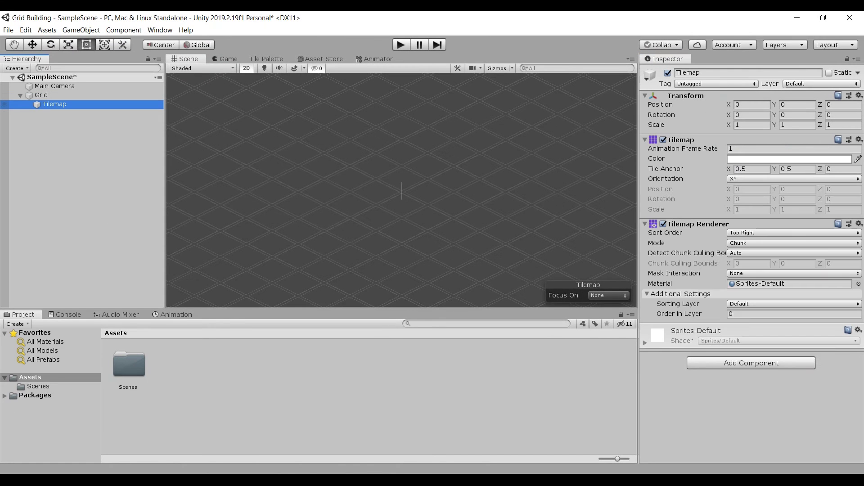
Duplicate the tilemap and name the copy MainTilemap.
{"action": "right_click", "coordinate": [53, 105]}
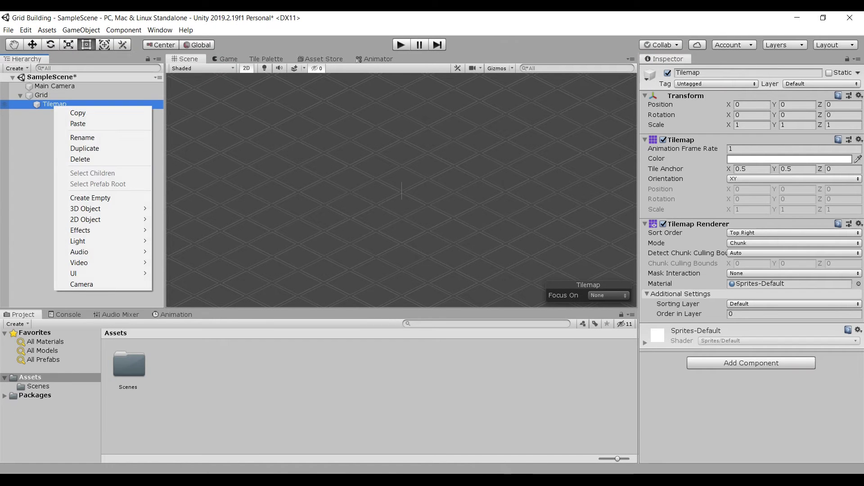
{"action": "left_click", "coordinate": [74, 147]}
{"action": "left_click", "coordinate": [695, 72]}
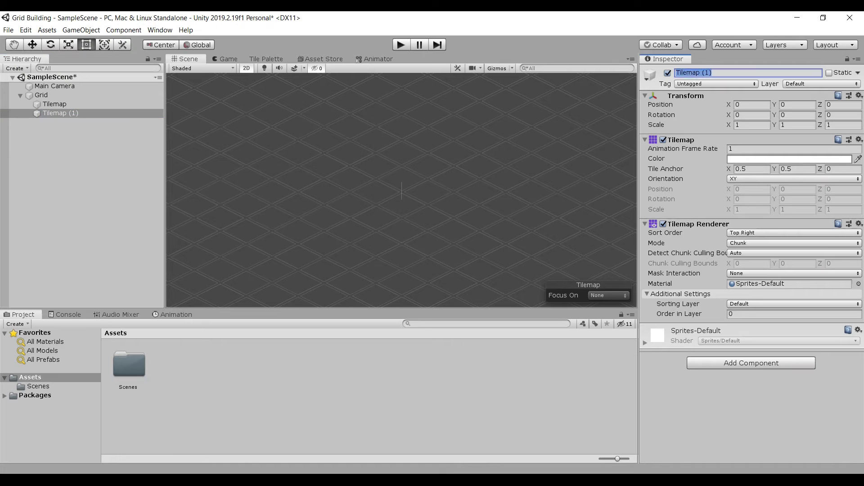
{"action": "type", "text": "M"}
{"action": "type", "text": "ainTilemap"}
{"action": "key", "text": "Return"}
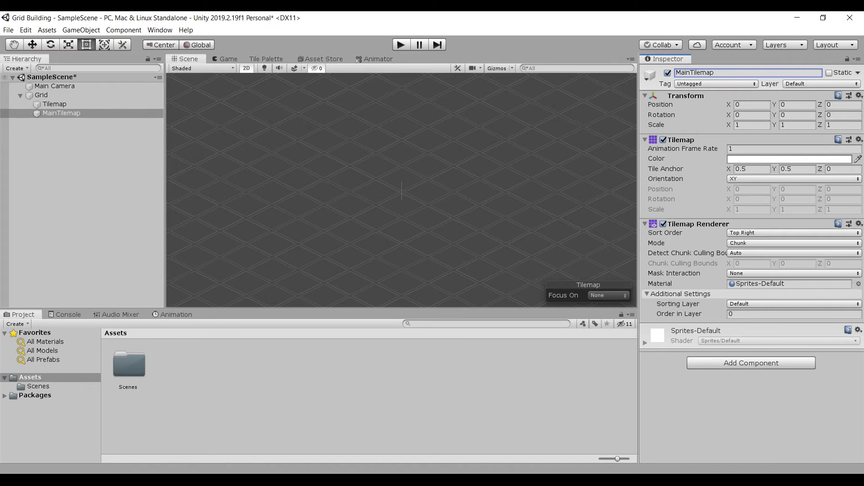
Rename the original tilemap TempTilemap and open Add Sorting Layer.
{"action": "left_click", "coordinate": [54, 104]}
{"action": "left_click", "coordinate": [695, 72]}
{"action": "type", "text": "TempTi"}
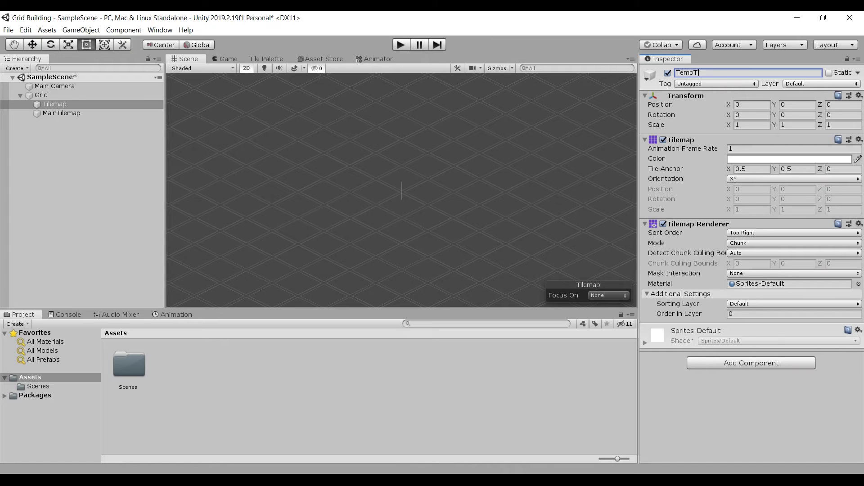
{"action": "type", "text": "lemap"}
{"action": "key", "text": "Return"}
{"action": "left_click", "coordinate": [793, 304]}
{"action": "left_click", "coordinate": [771, 330]}
Add a Background sorting layer and set TempTilemap's Order in Layer to 1.
{"action": "left_click", "coordinate": [838, 129]}
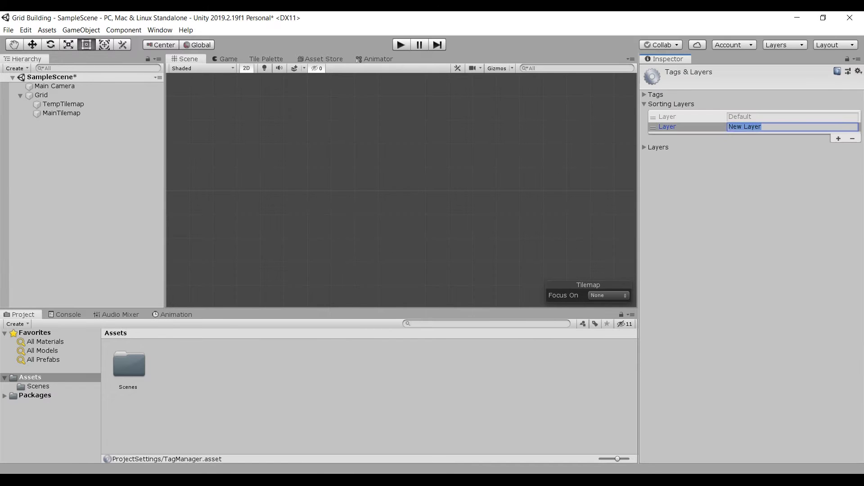
{"action": "type", "text": "Background"}
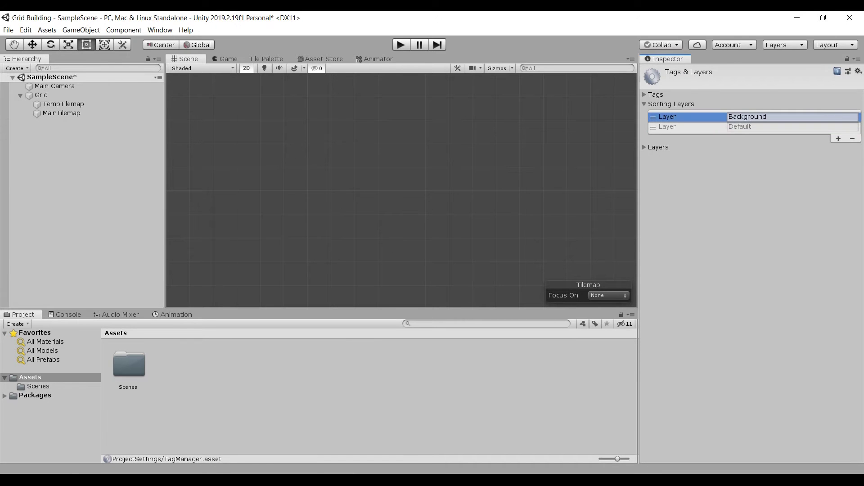
{"action": "left_click", "coordinate": [62, 113]}
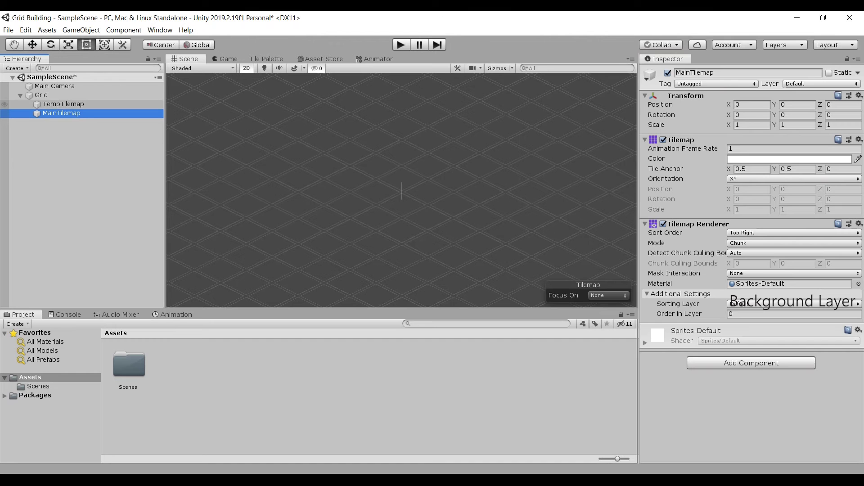
{"action": "left_click", "coordinate": [63, 104]}
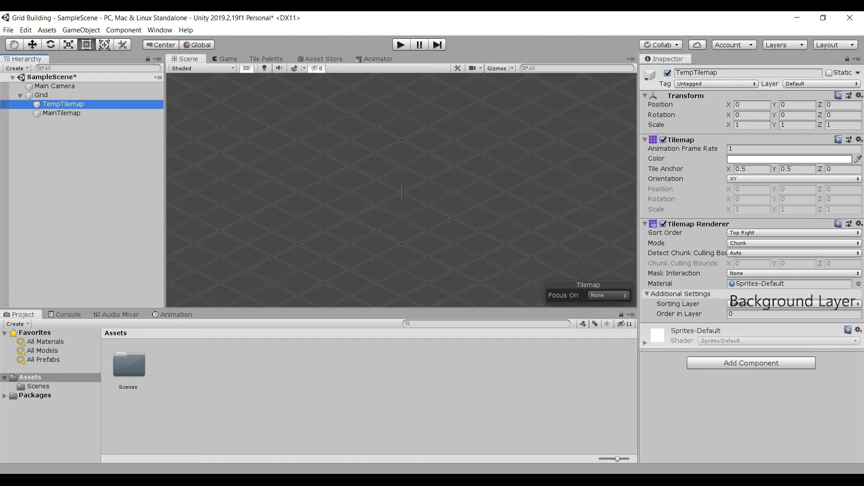
{"action": "left_click", "coordinate": [793, 314]}
{"action": "type", "text": "1"}
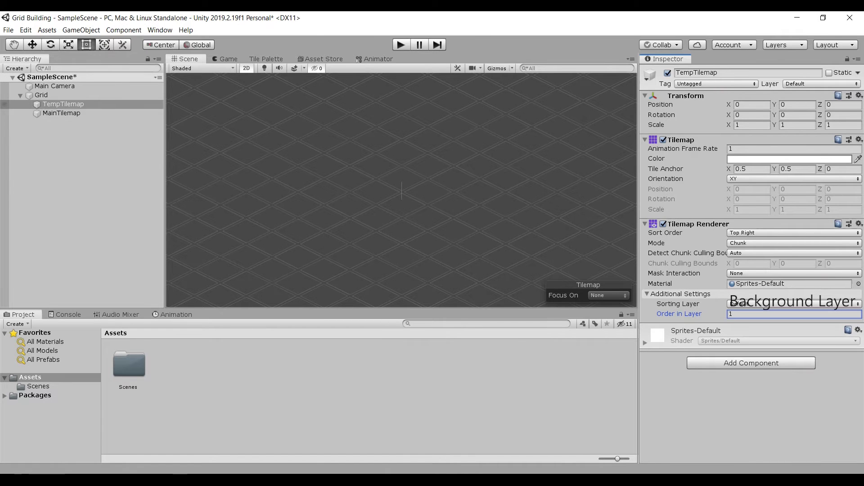
{"action": "left_click", "coordinate": [63, 104]}
{"action": "left_click", "coordinate": [21, 95]}
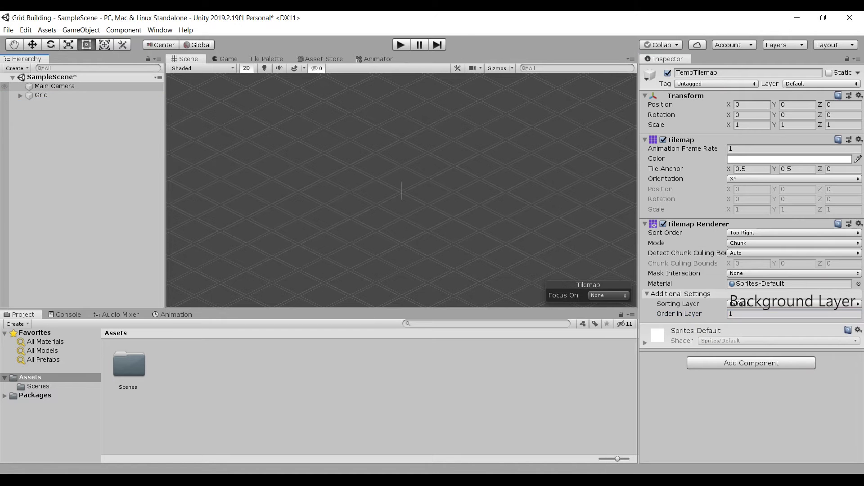
{"action": "right_click", "coordinate": [73, 161]}
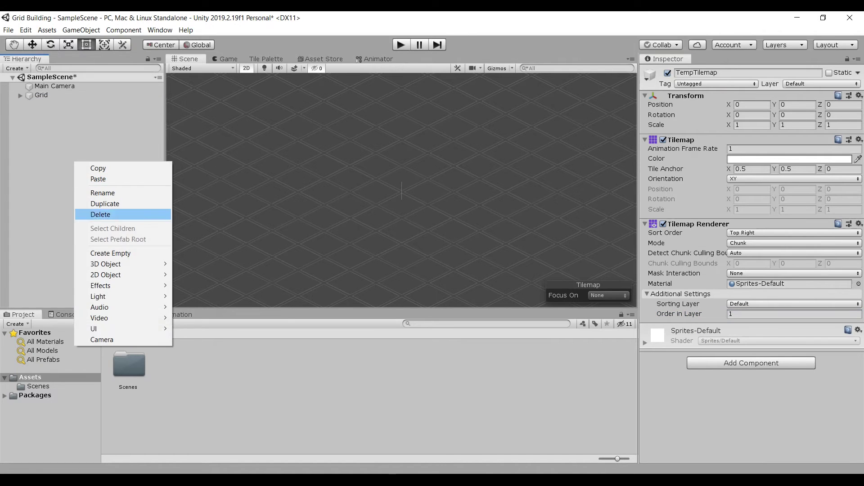
Create a UI button named Instantiate.
{"action": "left_click", "coordinate": [202, 200]}
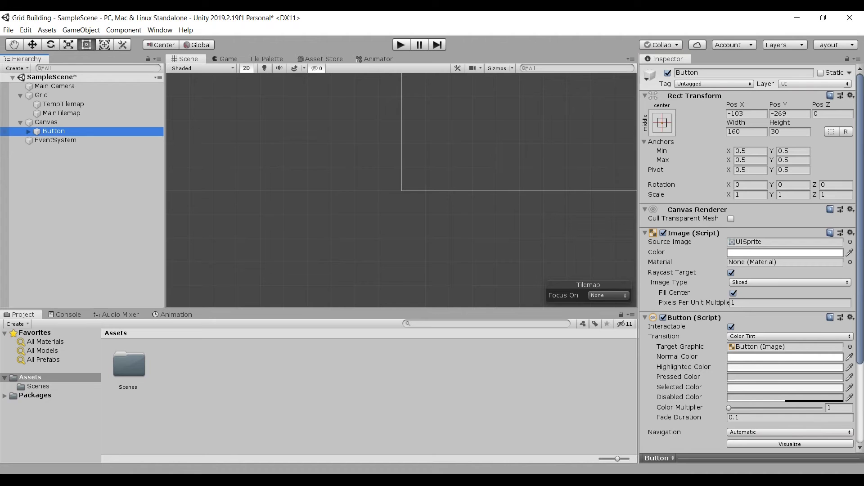
{"action": "key", "text": "F2"}
{"action": "type", "text": "Instan"}
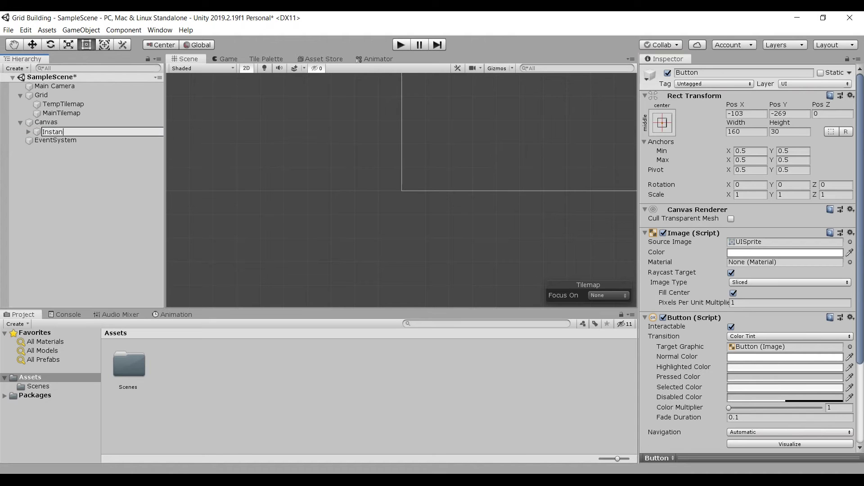
{"action": "type", "text": "tiate"}
{"action": "key", "text": "Return"}
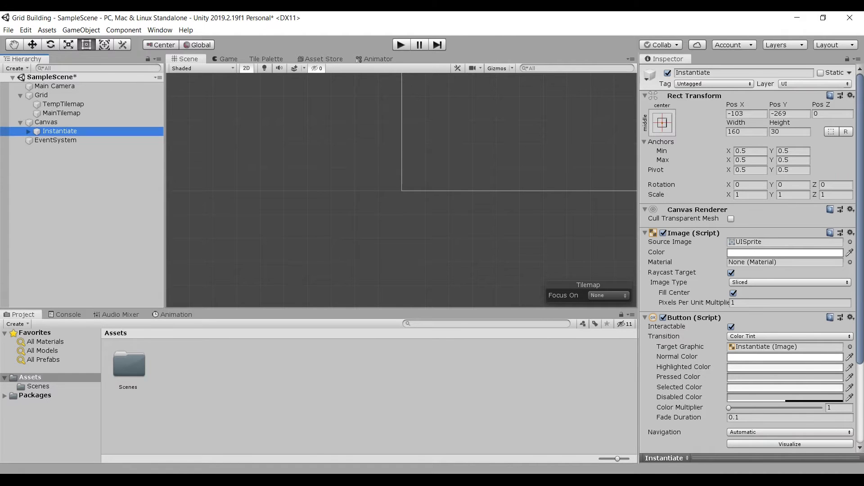
Position the Instantiate button on the canvas, checking it in the Game view.
{"action": "key", "text": "f"}
{"action": "key", "text": "w"}
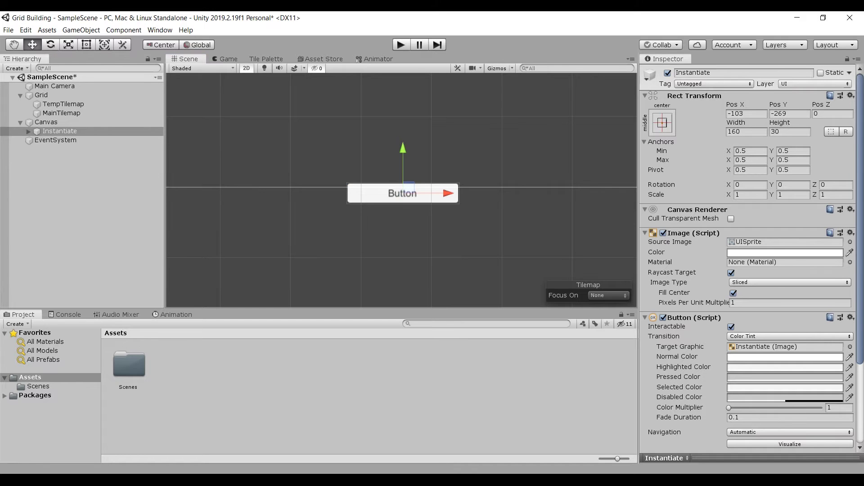
{"action": "mouse_move", "coordinate": [403, 194]}
{"action": "left_mouse_down"}
{"action": "mouse_move", "coordinate": [402, 210]}
{"action": "mouse_move", "coordinate": [472, 102]}
{"action": "left_mouse_up"}
{"action": "left_click", "coordinate": [225, 58]}
{"action": "left_click", "coordinate": [185, 59]}
{"action": "scroll", "coordinate": [411, 102], "scroll_direction": "down", "scroll_amount": 3}
{"action": "scroll", "coordinate": [411, 102], "scroll_direction": "down", "scroll_amount": 1}
{"action": "middle_click_drag", "start_coordinate": [473, 101], "coordinate": [424, 199]}
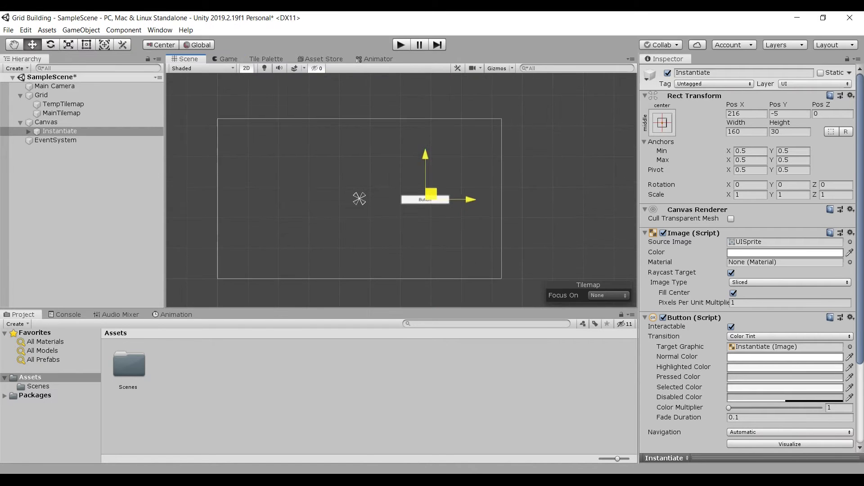
{"action": "mouse_move", "coordinate": [424, 198]}
{"action": "left_mouse_down"}
{"action": "mouse_move", "coordinate": [360, 262]}
{"action": "mouse_move", "coordinate": [369, 261]}
{"action": "left_mouse_up"}
{"action": "middle_click_drag", "start_coordinate": [369, 260], "coordinate": [399, 253]}
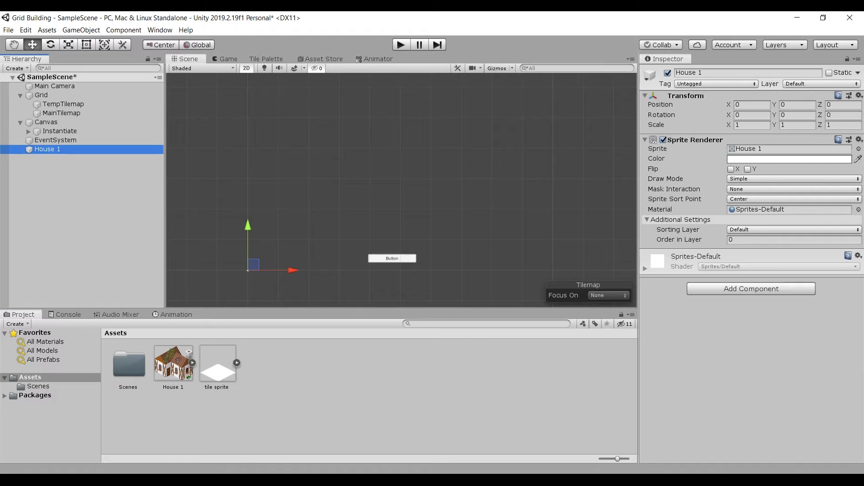
Create an empty game object named House.
{"action": "key", "text": "f"}
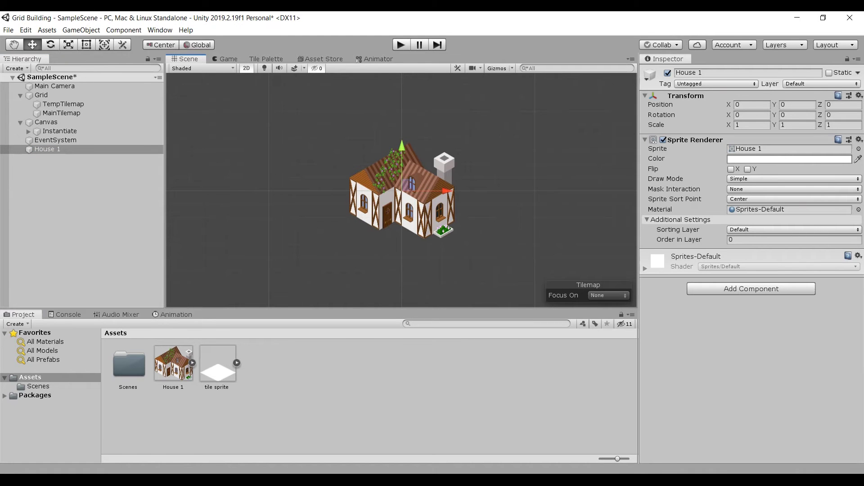
{"action": "type", "text": "Sprit"}
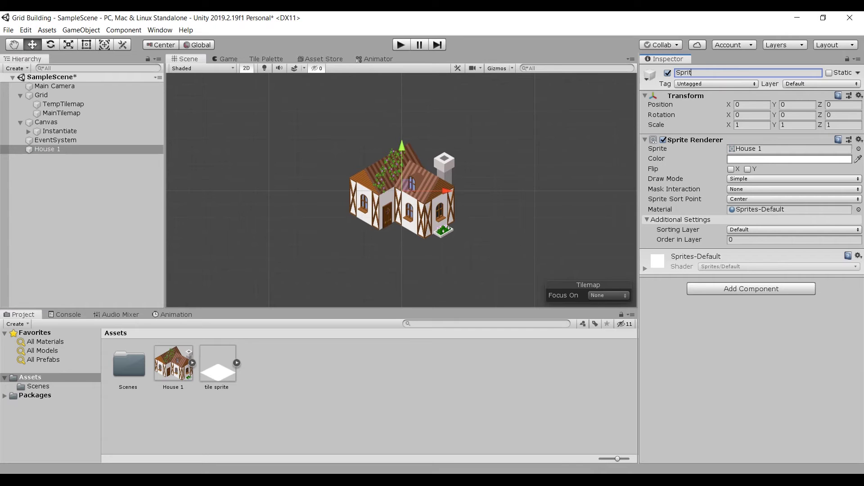
{"action": "type", "text": "e"}
{"action": "right_click", "coordinate": [78, 217]}
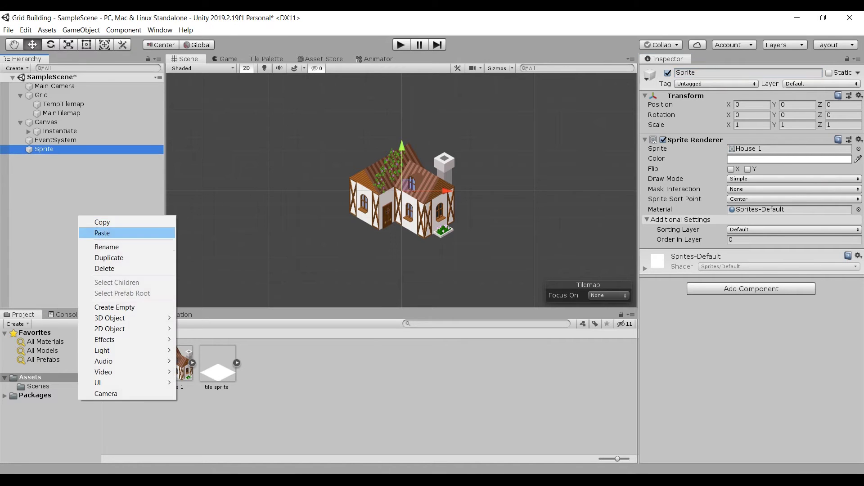
{"action": "left_click", "coordinate": [115, 307]}
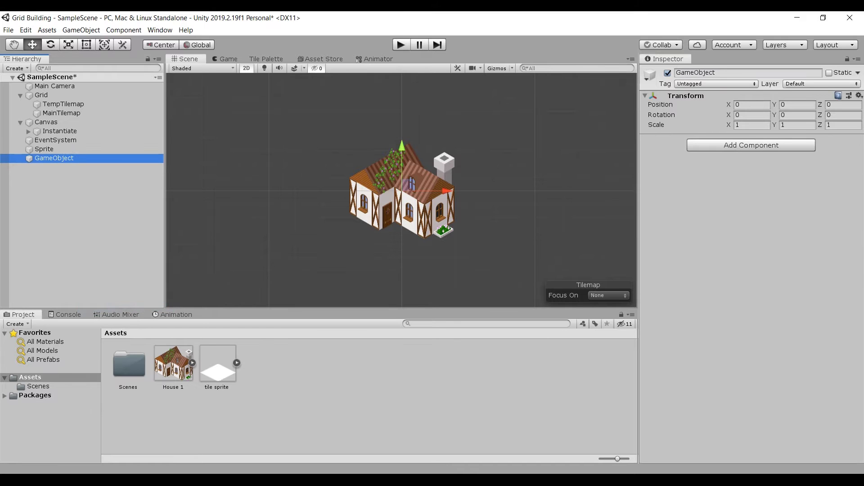
{"action": "left_click", "coordinate": [695, 72]}
{"action": "type", "text": "House"}
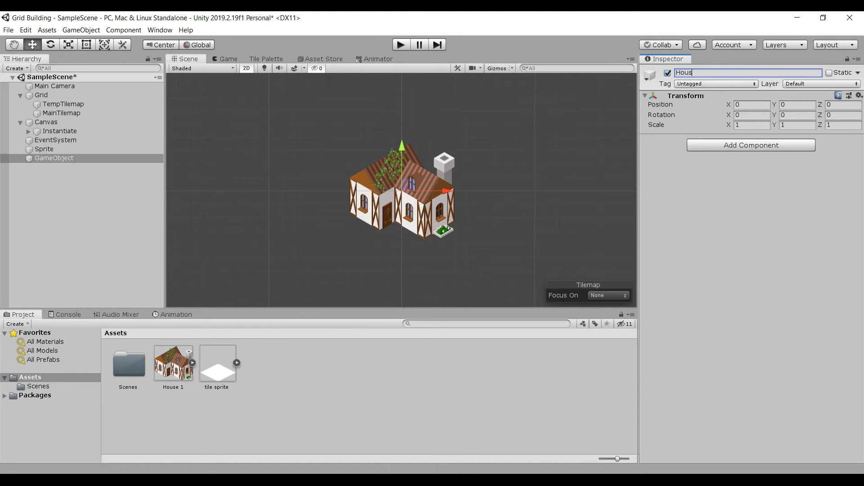
{"action": "key", "text": "Return"}
Make Sprite a child of House and raise it above the parent's origin.
{"action": "left_click", "coordinate": [44, 149]}
{"action": "left_click_drag", "start_coordinate": [44, 148], "coordinate": [44, 158]}
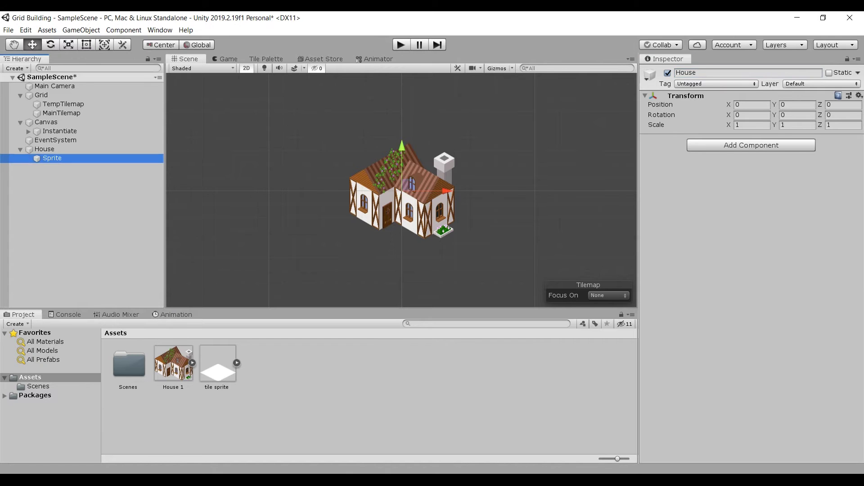
{"action": "left_click", "coordinate": [44, 149]}
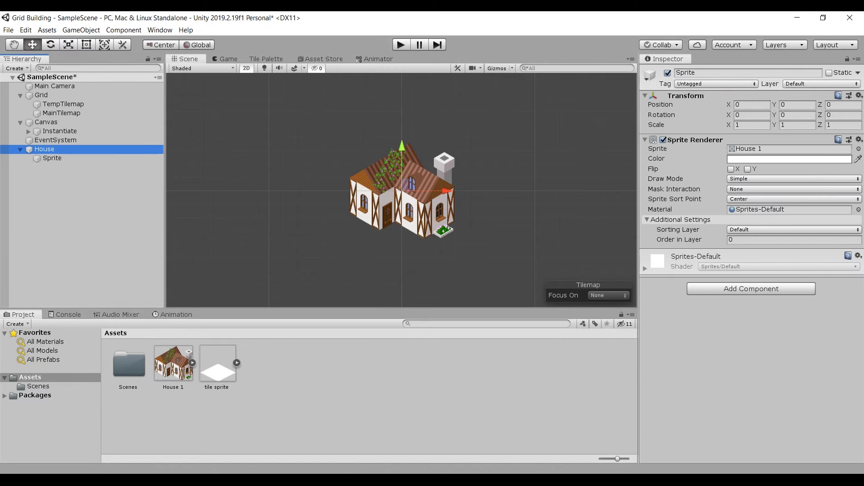
{"action": "left_click", "coordinate": [52, 158]}
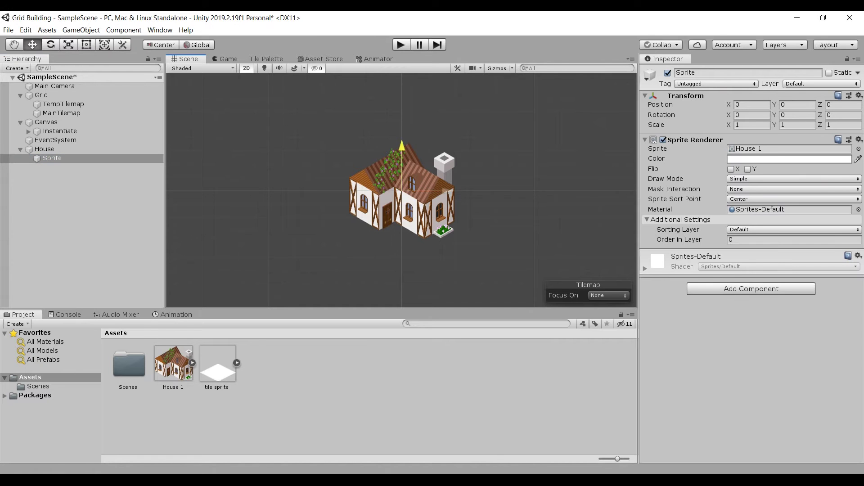
{"action": "left_click_drag", "start_coordinate": [402, 166], "coordinate": [402, 154]}
Rename the parent 'House prefab' and save it as a prefab asset.
{"action": "left_click", "coordinate": [43, 149]}
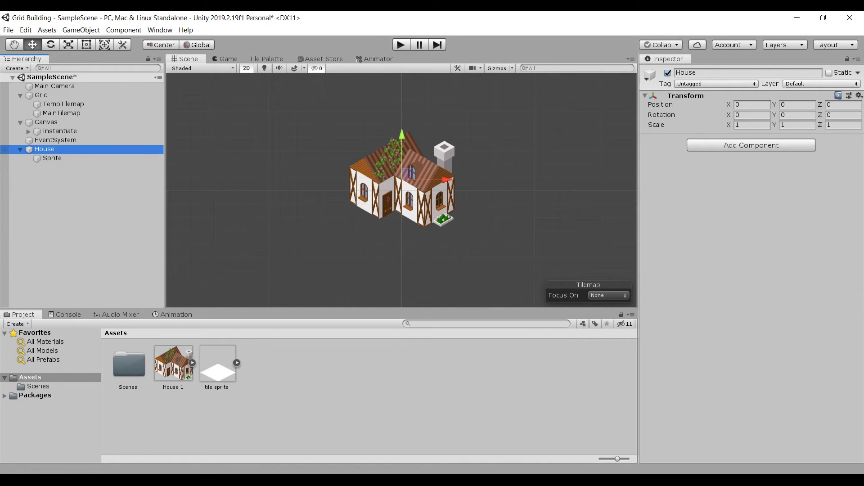
{"action": "left_click", "coordinate": [702, 72]}
{"action": "type", "text": "prefab"}
{"action": "key", "text": "Return"}
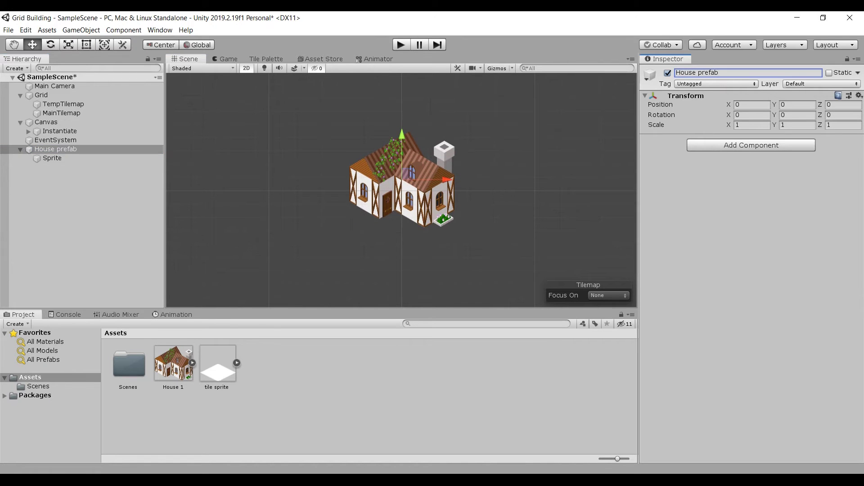
{"action": "left_click_drag", "start_coordinate": [55, 148], "coordinate": [217, 365]}
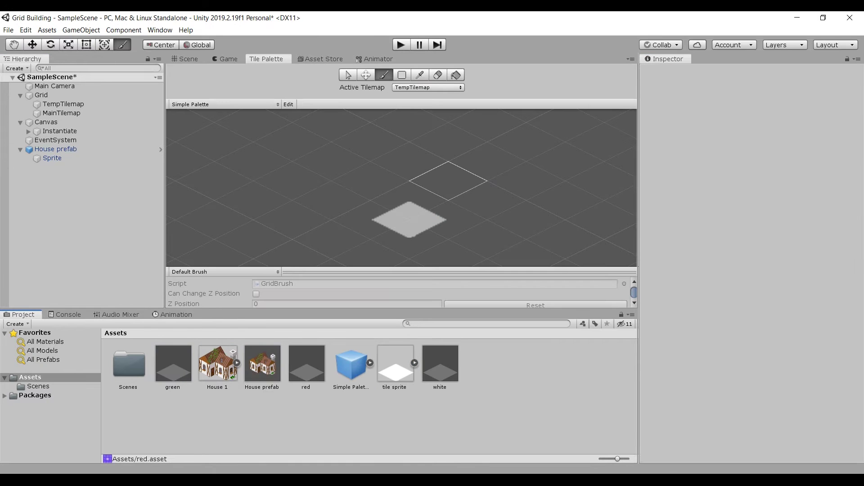
Tint the red tile red and the green tile green, then paint the red tile into the palette.
{"action": "left_click", "coordinate": [262, 365]}
{"action": "left_click", "coordinate": [306, 365]}
{"action": "left_click", "coordinate": [790, 137]}
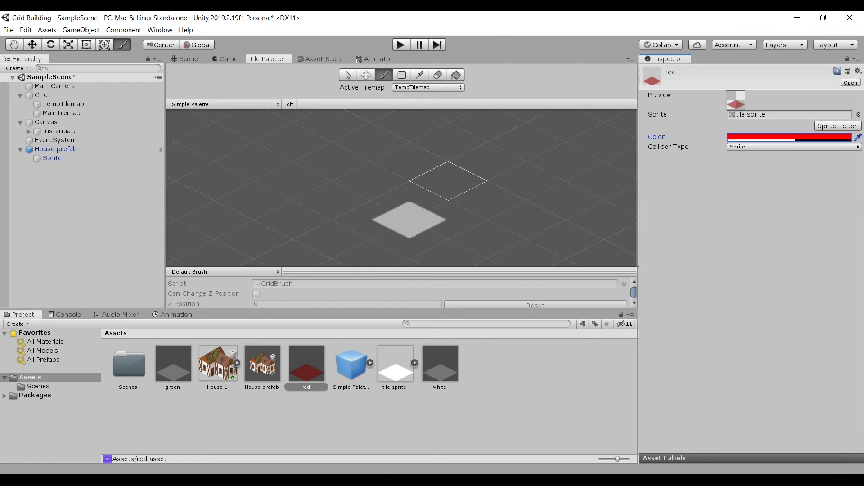
{"action": "left_click", "coordinate": [173, 365]}
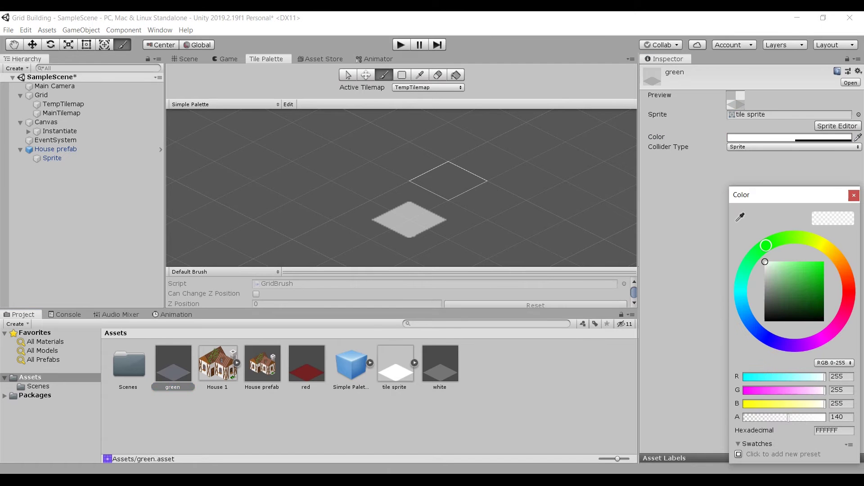
{"action": "left_click", "coordinate": [824, 262]}
{"action": "key", "text": "Escape"}
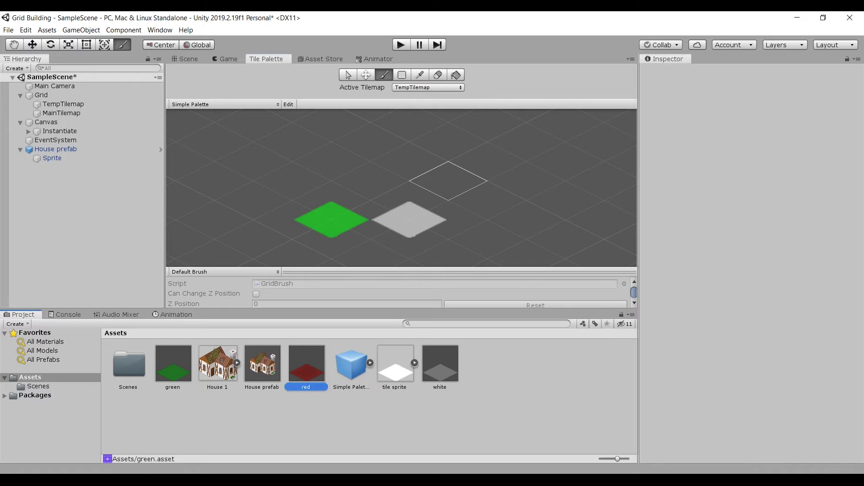
{"action": "left_click", "coordinate": [409, 162]}
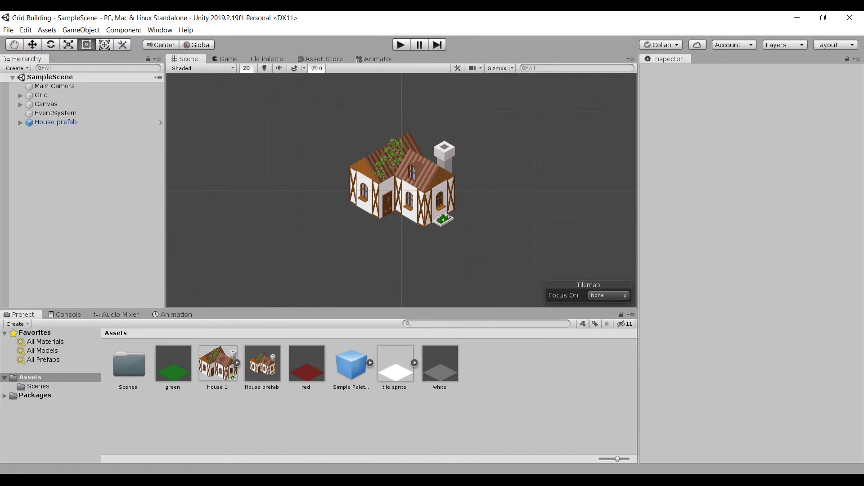
Create a Scripts folder in Assets and open it.
{"action": "right_click", "coordinate": [148, 422]}
{"action": "left_click", "coordinate": [337, 111]}
{"action": "type", "text": "Scripts"}
{"action": "key", "text": "Return"}
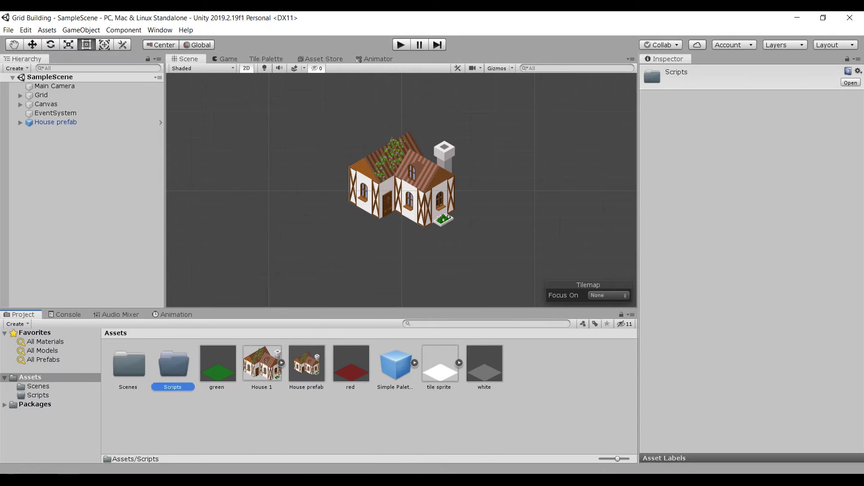
{"action": "double_click", "coordinate": [173, 365]}
Create two C# scripts, GridBuildingSystem and Building.
{"action": "right_click", "coordinate": [218, 167]}
{"action": "left_click", "coordinate": [406, 120]}
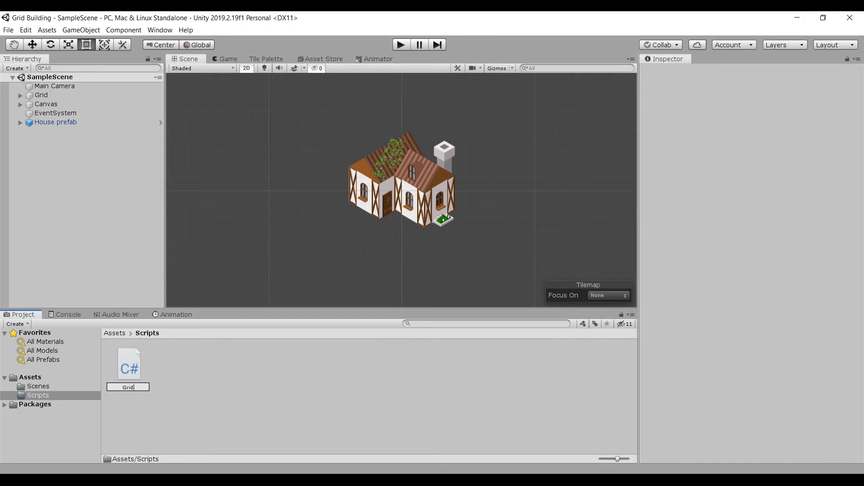
{"action": "key", "text": "Return"}
{"action": "right_click", "coordinate": [217, 135]}
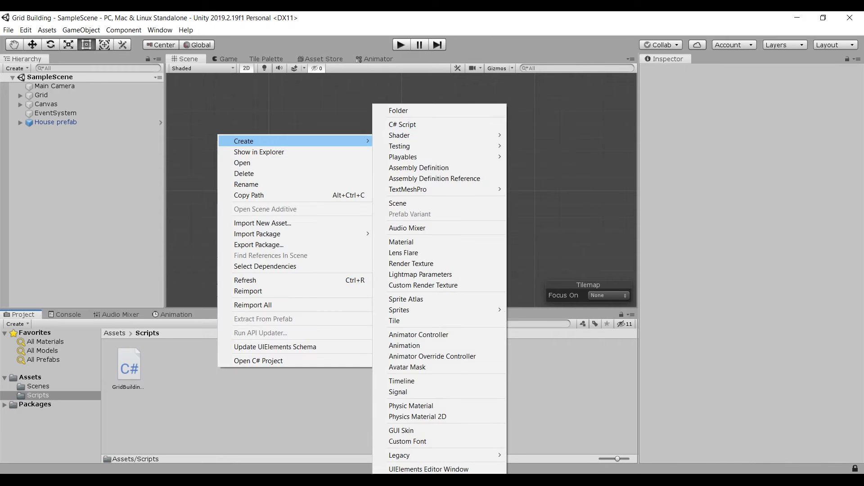
{"action": "left_click", "coordinate": [405, 124]}
{"action": "type", "text": "Building"}
{"action": "key", "text": "Return"}
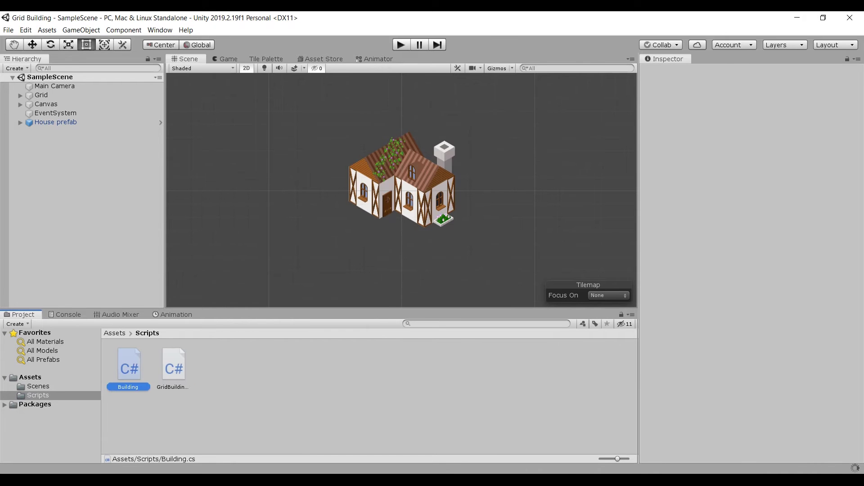
Attach the Building script to House prefab and check its components.
{"action": "key", "text": "Right"}
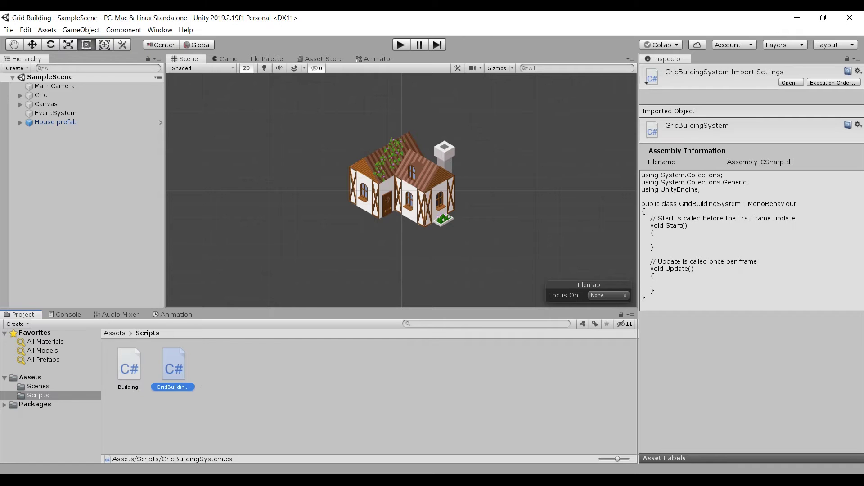
{"action": "left_click_drag", "start_coordinate": [173, 368], "coordinate": [42, 95]}
{"action": "left_click", "coordinate": [56, 122]}
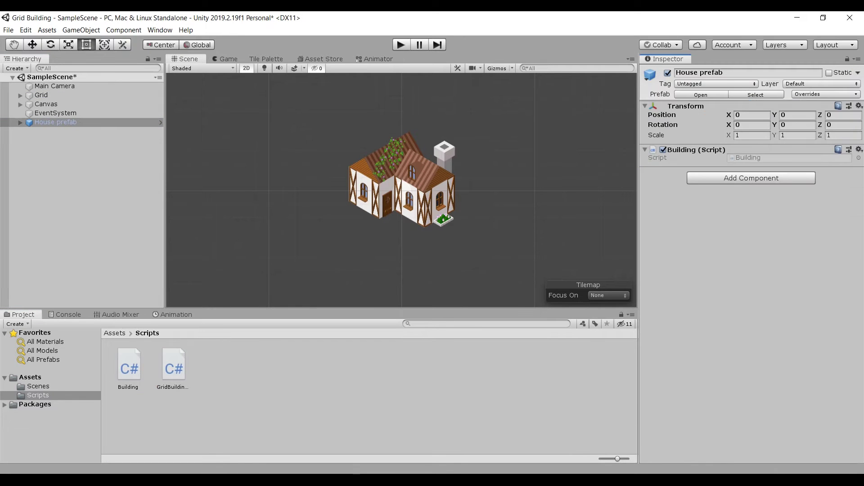
{"action": "left_click", "coordinate": [173, 368]}
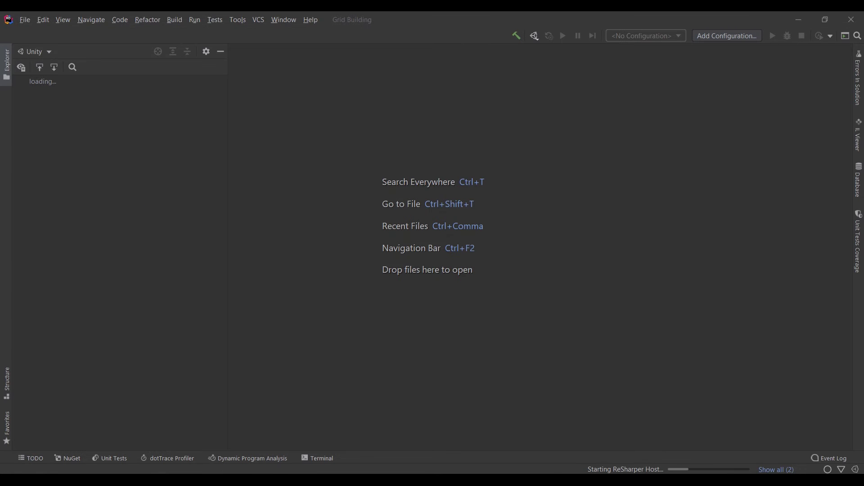
{"action": "type", "text": "public"}
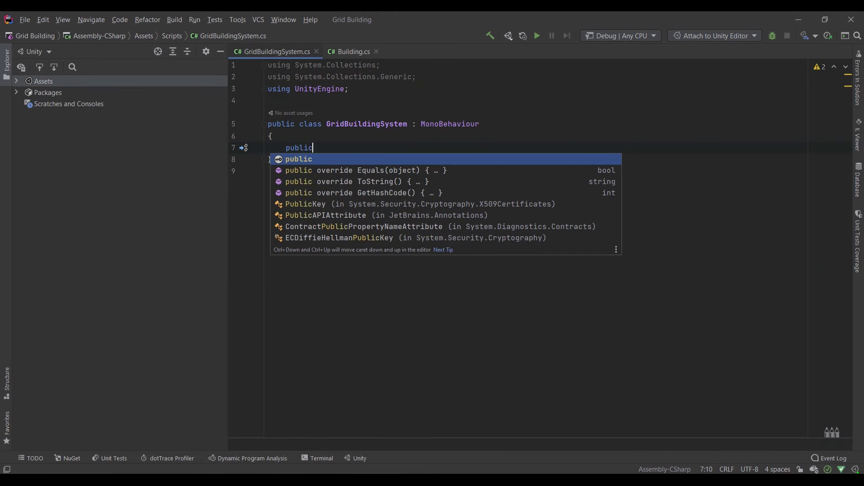
{"action": "type", "text": " static Gri"}
Add a static instance field and a Unity Methods region to GridBuildingSystem.
{"action": "key", "text": "Return"}
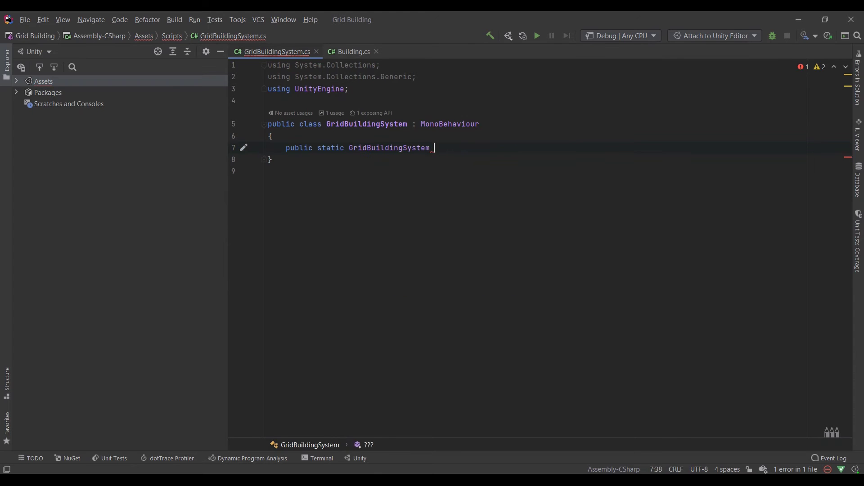
{"action": "type", "text": "_current;"}
{"action": "key", "text": "Return"}
{"action": "key", "text": "Return"}
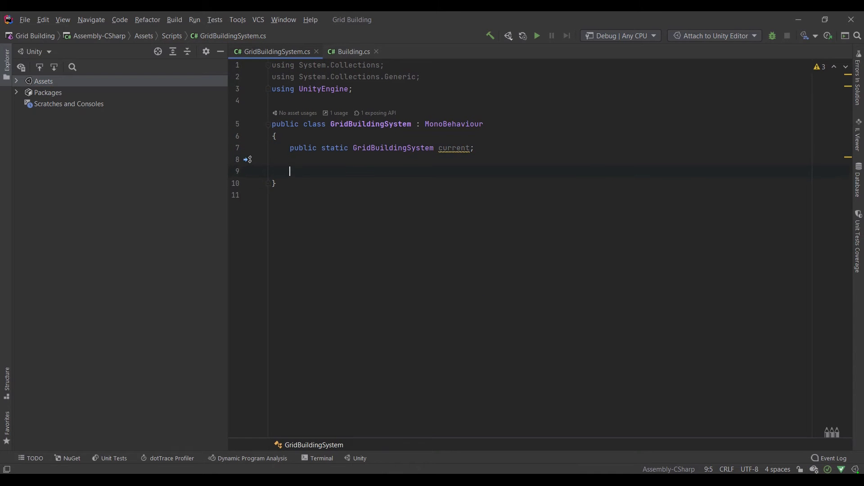
{"action": "type", "text": "#re"}
{"action": "key", "text": "Return"}
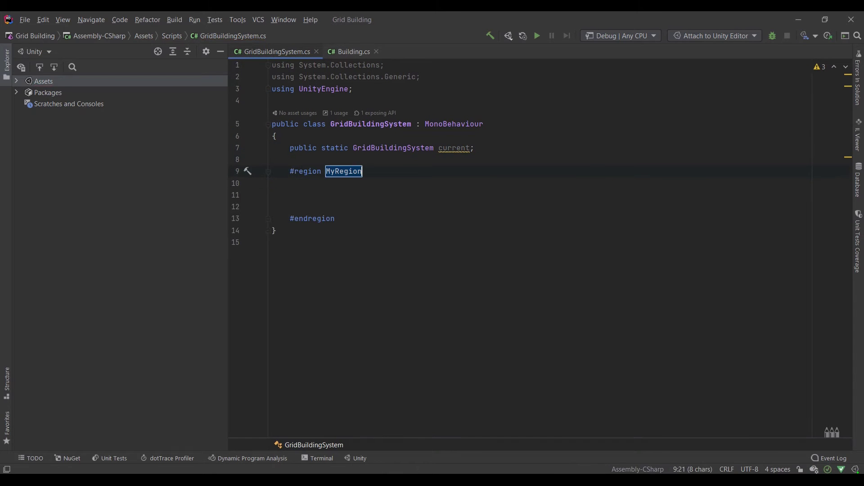
{"action": "key", "text": "BackSpace"}
{"action": "type", "text": "private"}
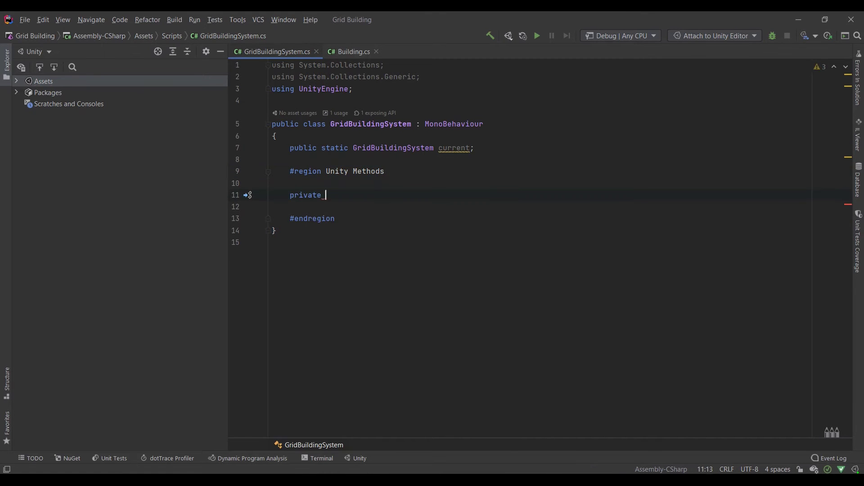
{"action": "type", "text": "void A"}
Add Awake, Start and Update methods using code completion.
{"action": "key", "text": "Return"}
{"action": "key", "text": "Down"}
{"action": "key", "text": "End"}
{"action": "key", "text": "Return"}
{"action": "key", "text": "Return"}
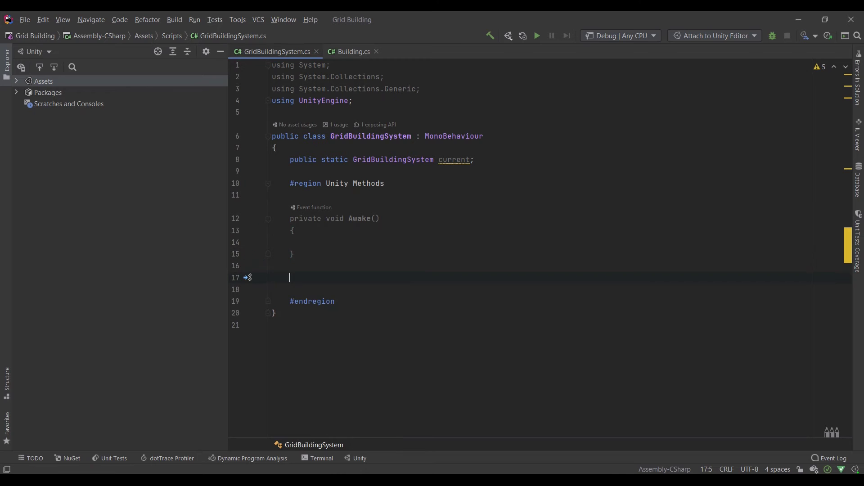
{"action": "type", "text": "pr"}
{"action": "key", "text": "Return"}
{"action": "type", "text": "private void St"}
{"action": "key", "text": "Return"}
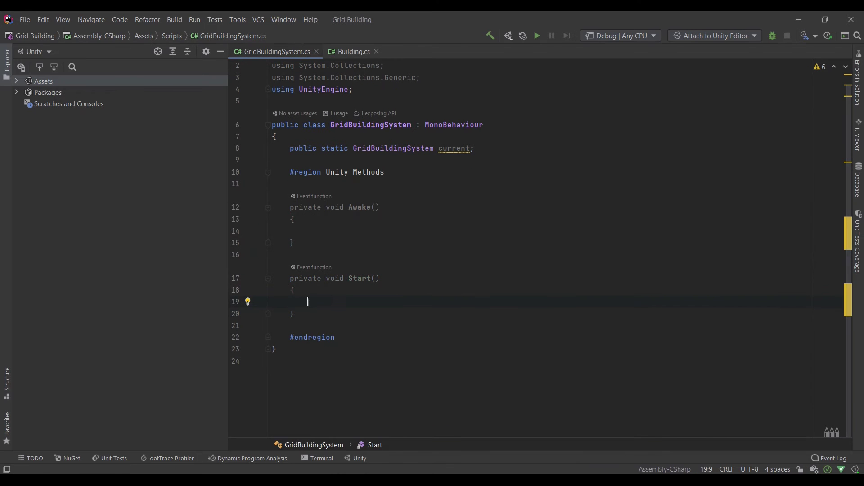
{"action": "key", "text": "Down"}
{"action": "key", "text": "Return"}
{"action": "key", "text": "Return"}
{"action": "key", "text": "Return"}
{"action": "type", "text": "v"}
{"action": "key", "text": "Return"}
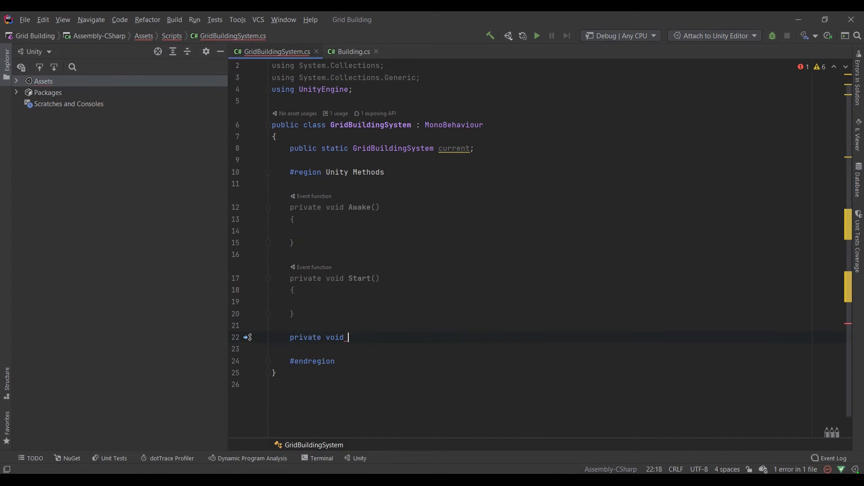
{"action": "type", "text": "U"}
{"action": "key", "text": "Return"}
{"action": "key", "text": "ctrl+minus"}
{"action": "type", "text": "reg"}
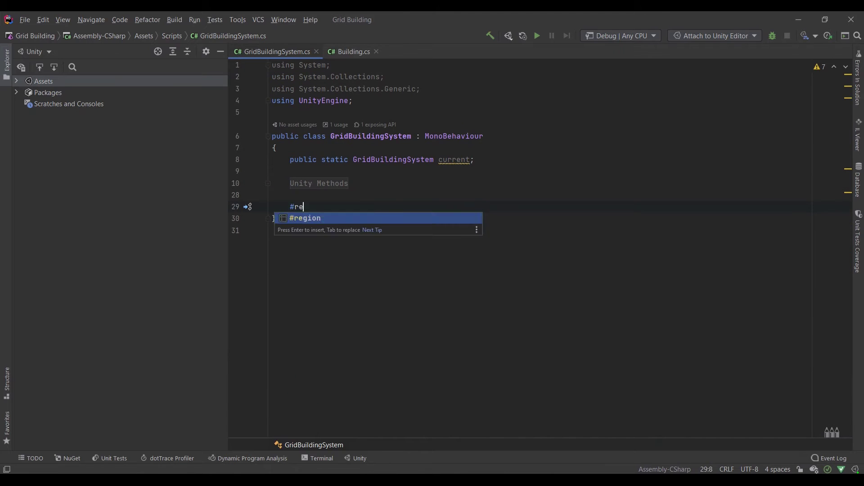
Add folded Tilemap Management and Building Placement regions.
{"action": "key", "text": "Return"}
{"action": "type", "text": "Tilemap Management"}
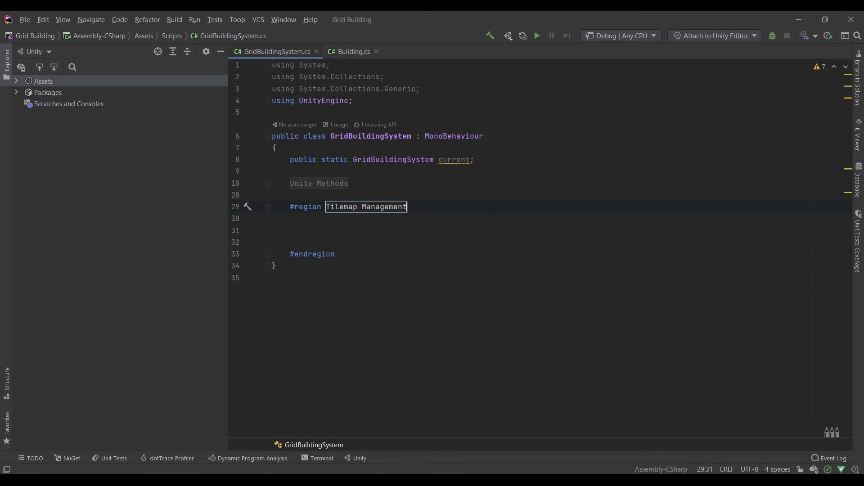
{"action": "key", "text": "Return"}
{"action": "key", "text": "ctrl+minus"}
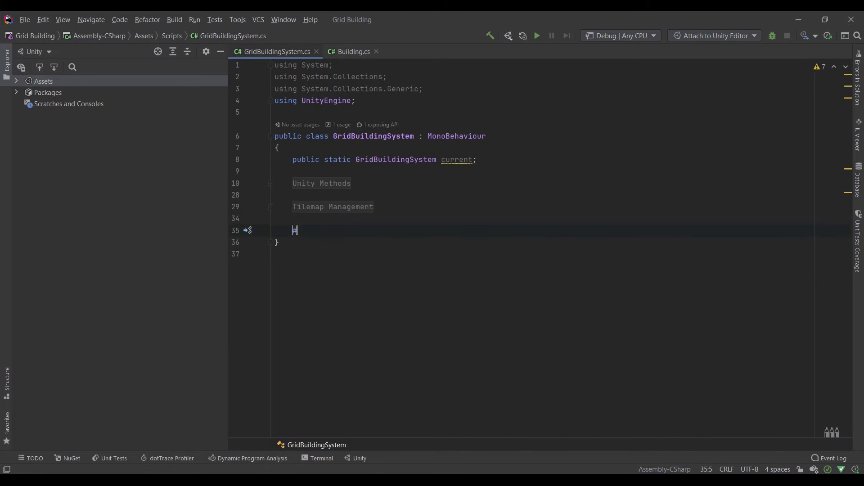
{"action": "type", "text": "reg"}
{"action": "key", "text": "Return"}
{"action": "key", "text": "BackSpace"}
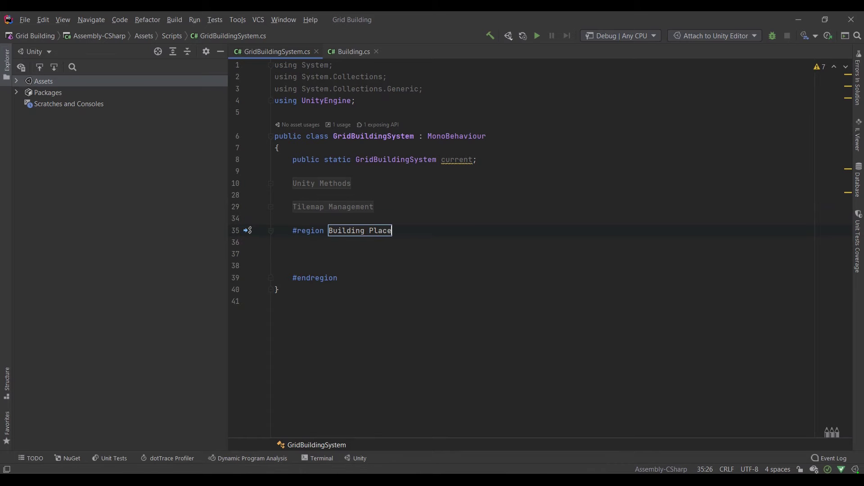
{"action": "type", "text": "ment"}
{"action": "key", "text": "Return"}
{"action": "key", "text": "ctrl+minus"}
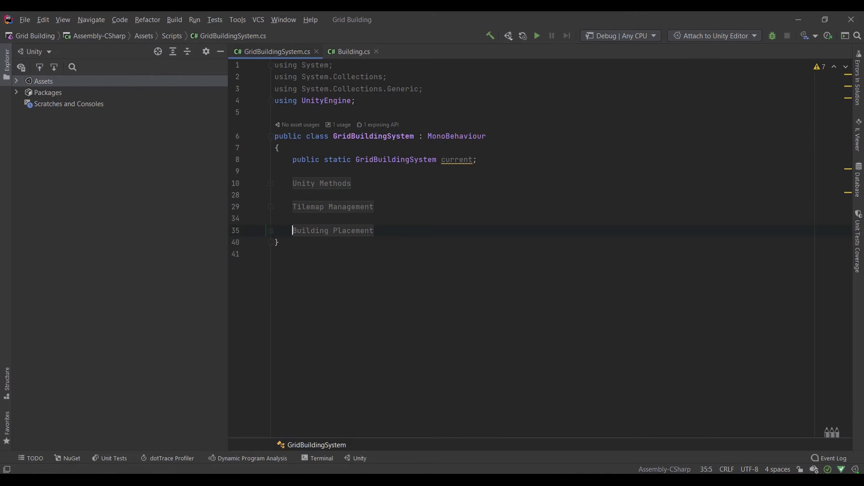
In Building.cs, add a Start method and a folded Build Methods region.
{"action": "key", "text": "alt+Right"}
{"action": "type", "text": "private void St"}
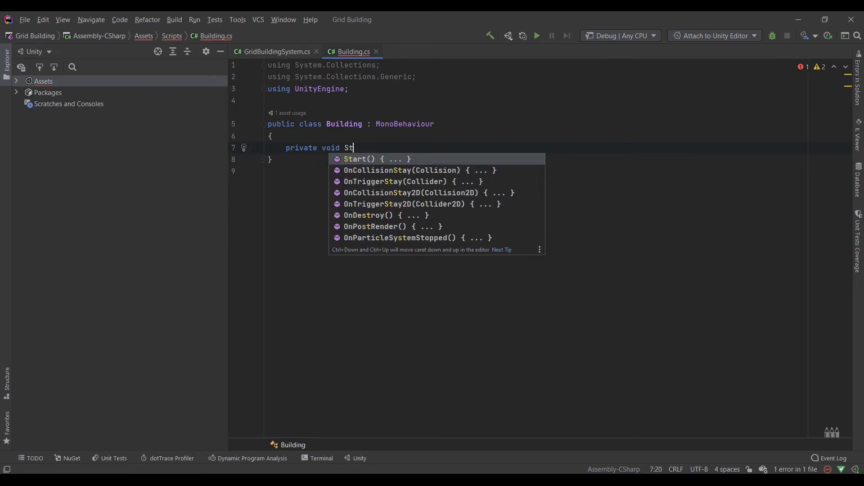
{"action": "key", "text": "Return"}
{"action": "key", "text": "Down"}
{"action": "key", "text": "Return"}
{"action": "key", "text": "Return"}
{"action": "type", "text": "#reg"}
{"action": "key", "text": "Return"}
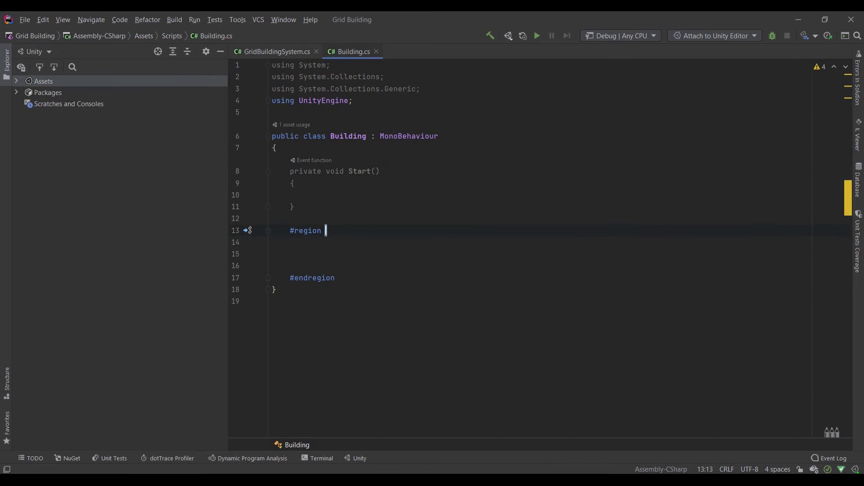
{"action": "key", "text": "Return"}
{"action": "key", "text": "ctrl+minus"}
{"action": "type", "text": "Build Methods"}
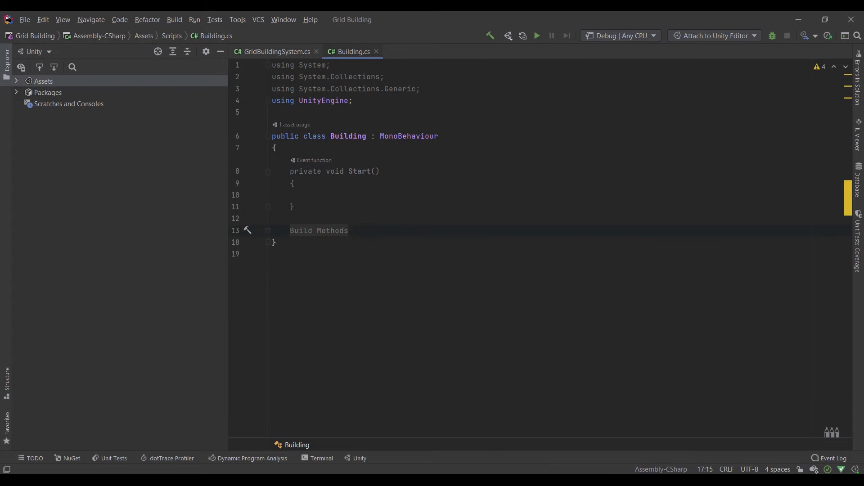
{"action": "key", "text": "alt+Left"}
{"action": "type", "text": "public GridLayout"}
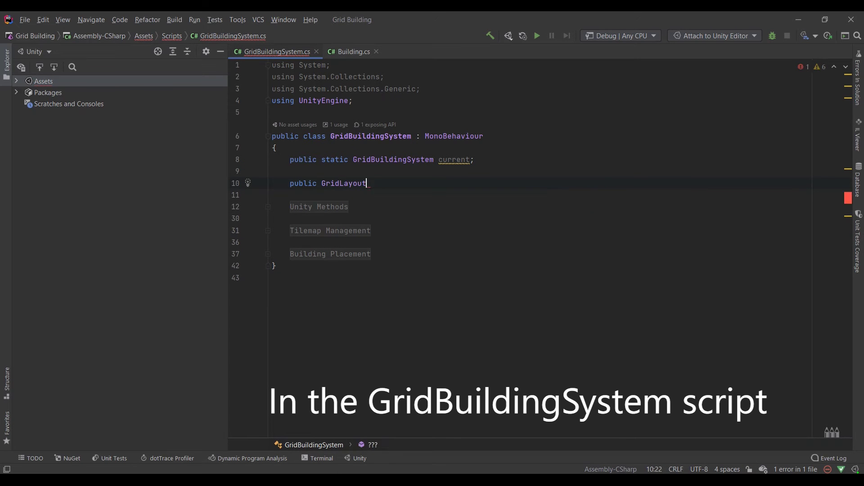
{"action": "type", "text": " gridLayout;"}
Declare public gridLayout, MainTilemap and TempTilemap fields, importing the Tilemaps namespace.
{"action": "key", "text": "Return"}
{"action": "type", "text": "pu"}
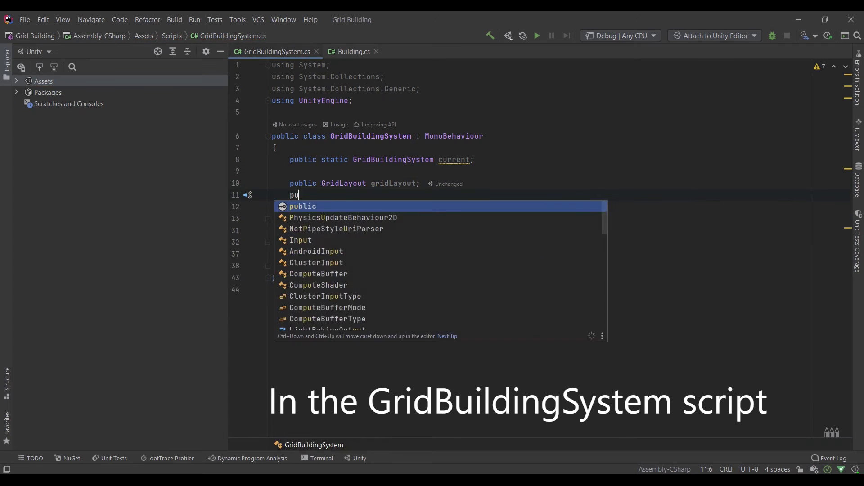
{"action": "type", "text": "blic Til"}
{"action": "key", "text": "Down"}
{"action": "key", "text": "Down"}
{"action": "key", "text": "Return"}
{"action": "type", "text": "main"}
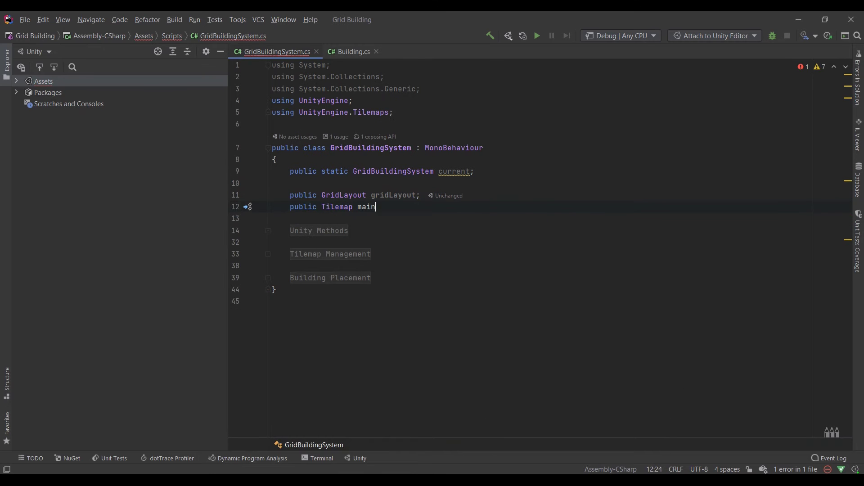
{"action": "type", "text": "Ti"}
{"action": "key", "text": "Return"}
{"action": "type", "text": ";"}
{"action": "key", "text": "Return"}
{"action": "type", "text": "public Til"}
{"action": "key", "text": "Return"}
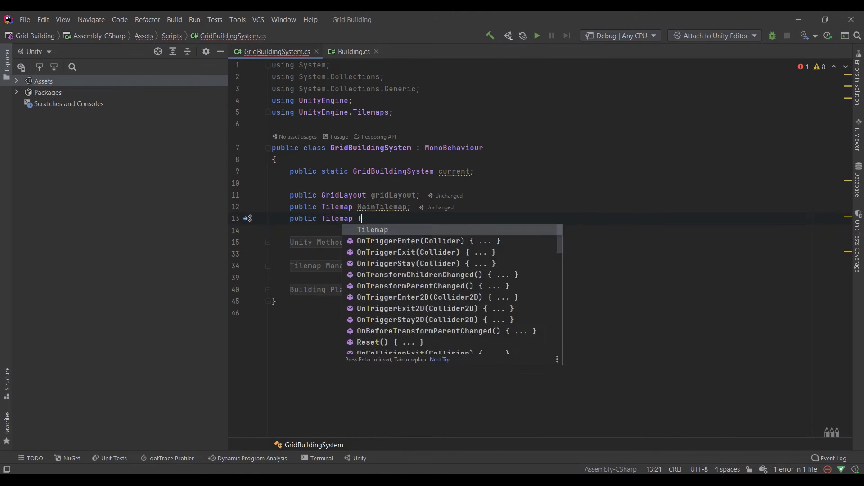
{"action": "type", "text": "TempTile"}
{"action": "key", "text": "Return"}
{"action": "type", "text": ";"}
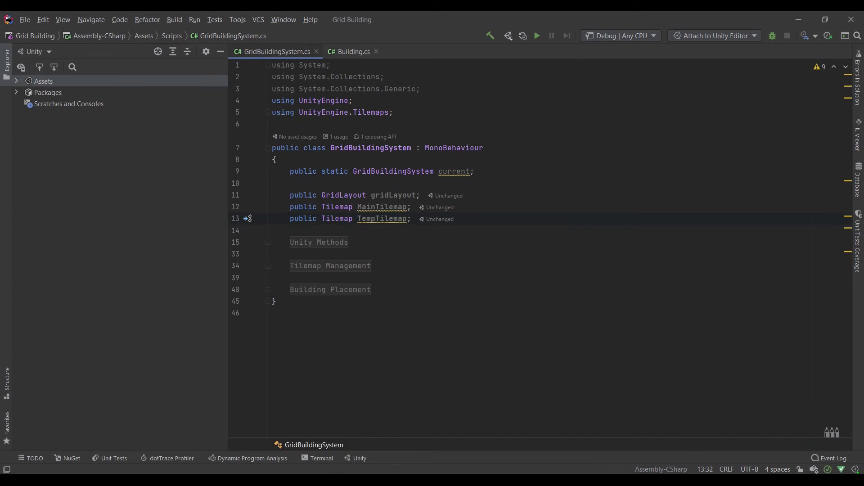
Assign Grid, MainTilemap and TempTilemap to GridBuildingSystem's fields in the Inspector.
{"action": "left_click", "coordinate": [858, 211]}
{"action": "left_click", "coordinate": [770, 284]}
{"action": "double_click", "coordinate": [770, 285]}
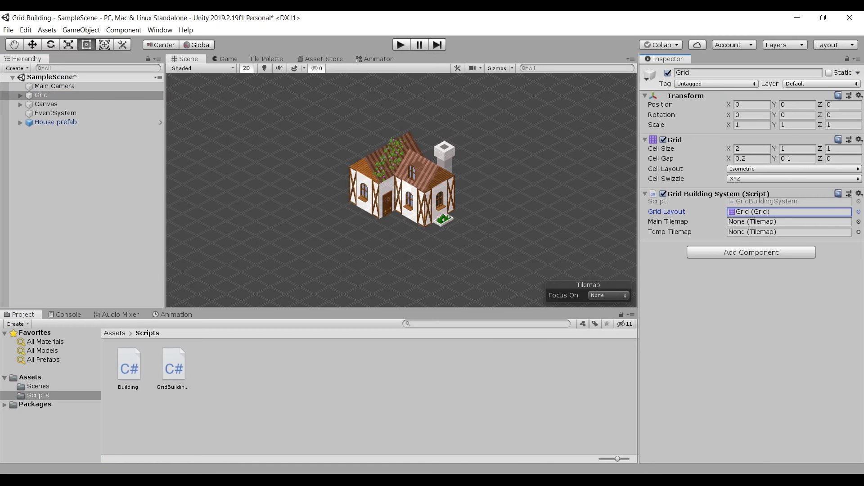
{"action": "left_click", "coordinate": [859, 222]}
{"action": "double_click", "coordinate": [770, 282]}
{"action": "left_click", "coordinate": [859, 232]}
{"action": "double_click", "coordinate": [770, 292]}
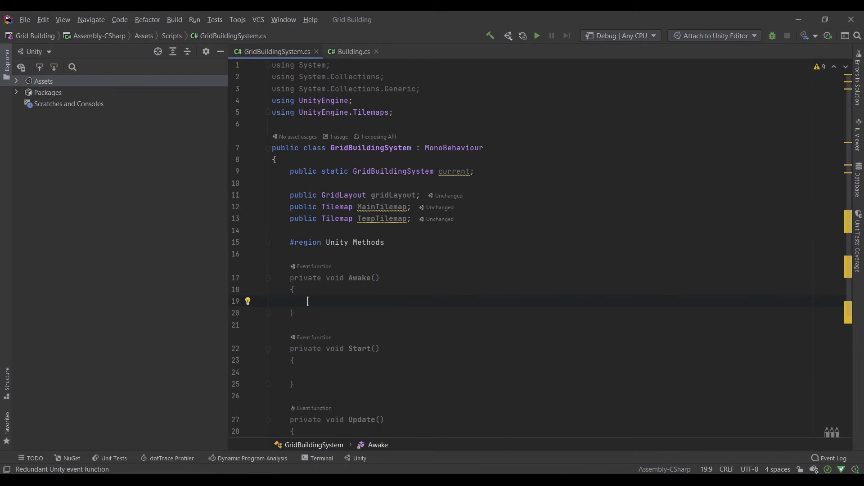
{"action": "type", "text": "current = this;"}
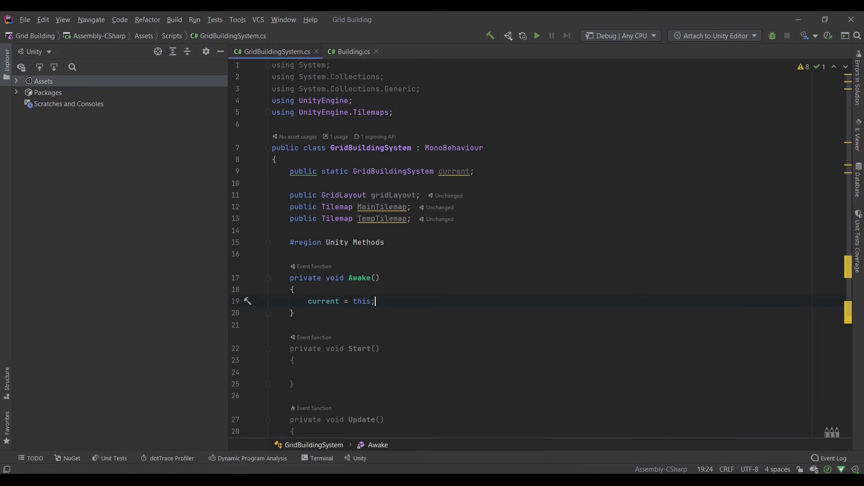
Set current = this in Awake and add a TileType enum at the end of the file.
{"action": "key", "text": "ctrl+End"}
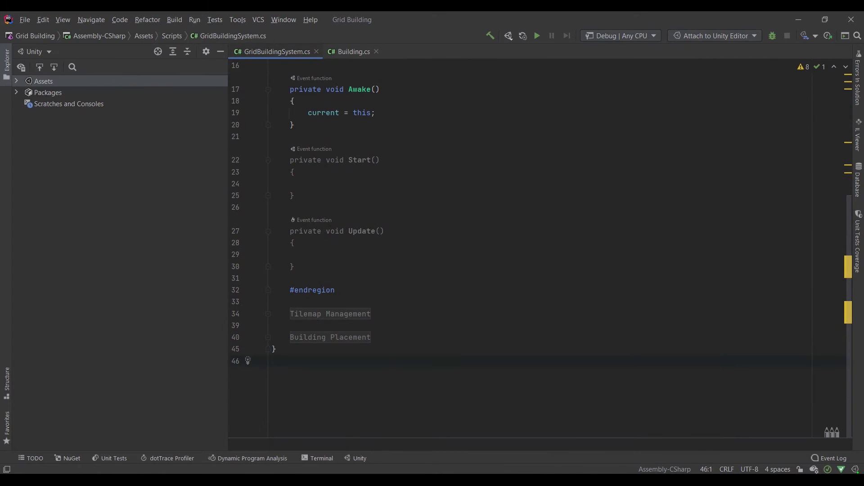
{"action": "type", "text": "public enum"}
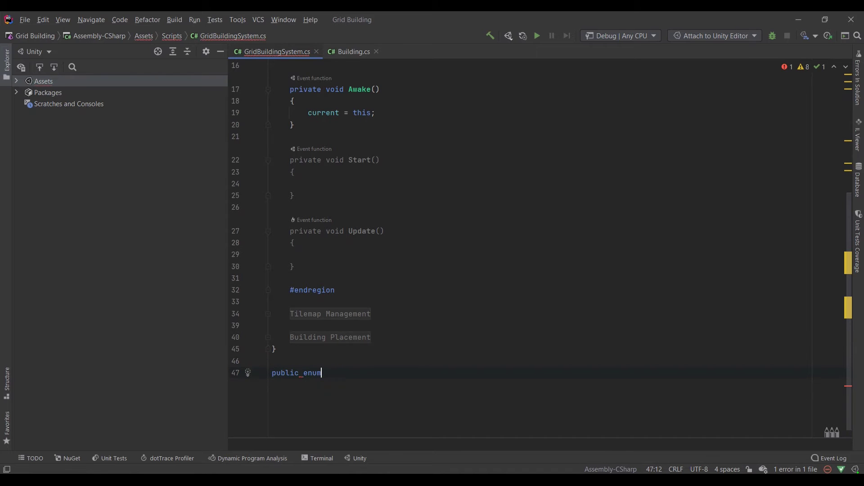
{"action": "type", "text": " TileType"}
{"action": "key", "text": "Return"}
{"action": "type", "text": "{"}
{"action": "key", "text": "Return"}
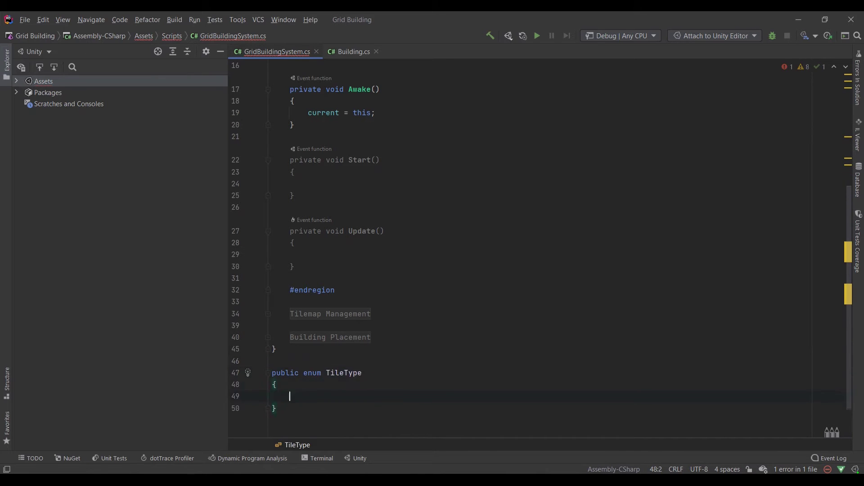
{"action": "type", "text": "Empty,"}
{"action": "key", "text": "Return"}
{"action": "type", "text": "White,"}
{"action": "key", "text": "Return"}
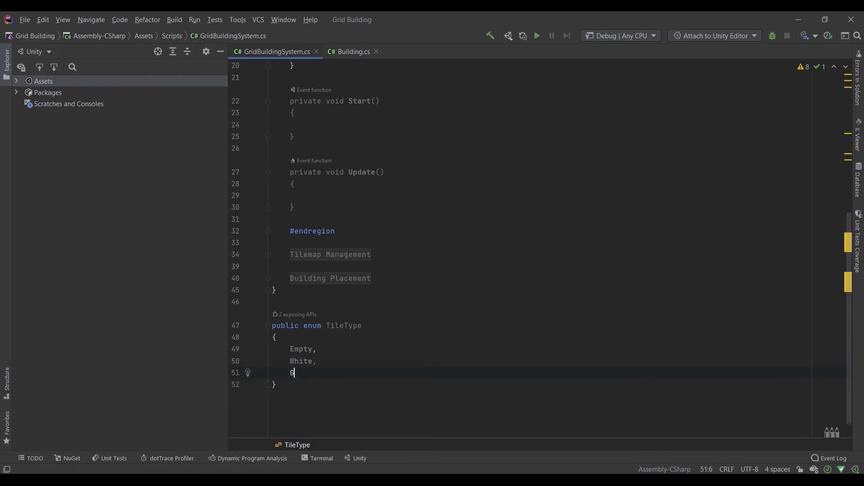
{"action": "type", "text": "Green,"}
{"action": "key", "text": "Return"}
Declare a private static tileBases Dictionary under the tilemap fields.
{"action": "key", "text": "Up"}
{"action": "key", "text": "Up"}
{"action": "key", "text": "Up"}
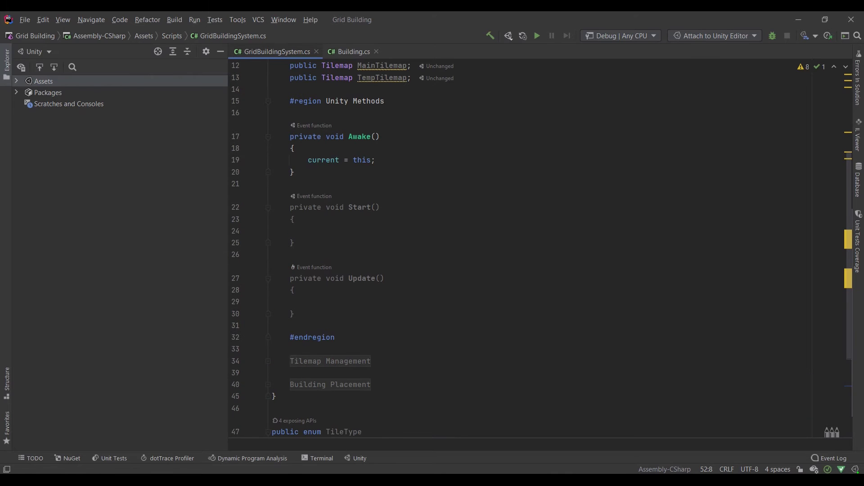
{"action": "type", "text": "pr"}
{"action": "key", "text": "Return"}
{"action": "type", "text": "private static "}
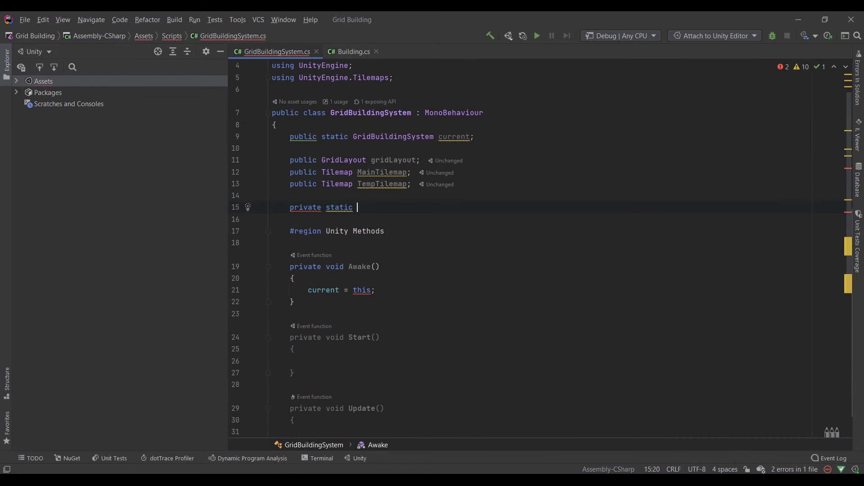
{"action": "type", "text": "Dictionary<TileType, "}
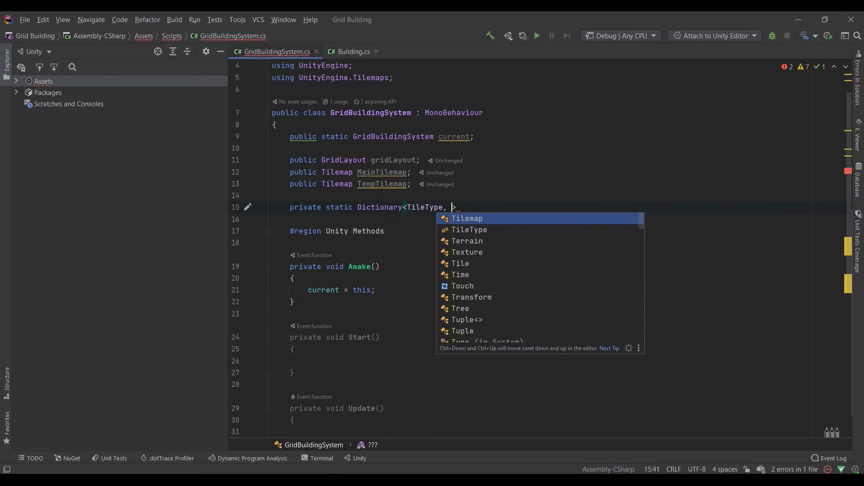
{"action": "type", "text": "Tile"}
{"action": "type", "text": "Base> t"}
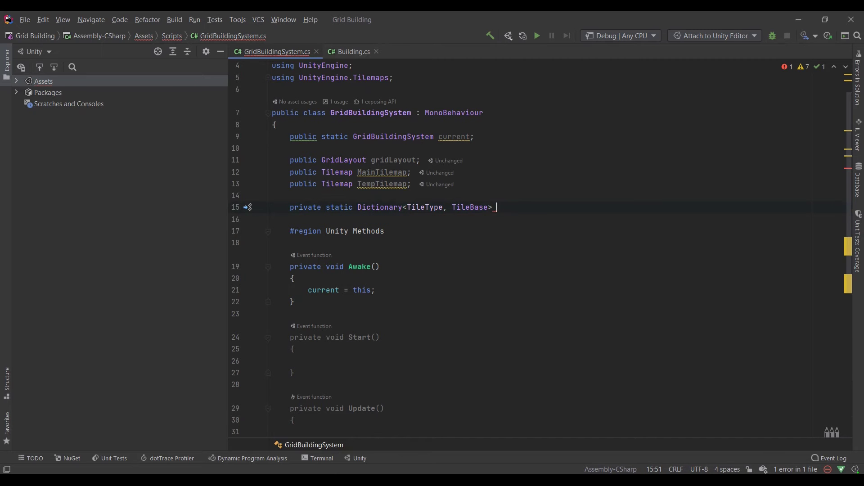
{"action": "type", "text": "ile"}
{"action": "key", "text": "Return"}
{"action": "type", "text": "= "}
{"action": "type", "text": "new"}
{"action": "key", "text": "Return"}
{"action": "type", "text": ";"}
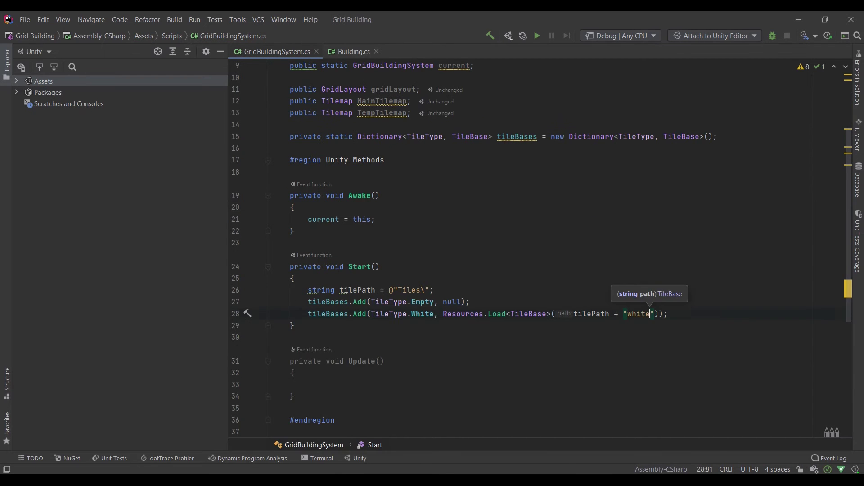
Add Resources.Load lines in Start for the Empty, White, Green and Red tiles.
{"action": "key", "text": "ctrl+d"}
{"action": "key", "text": "ctrl+d"}
{"action": "type", "text": "Green"}
{"action": "key", "text": "Down"}
{"action": "type", "text": "R"}
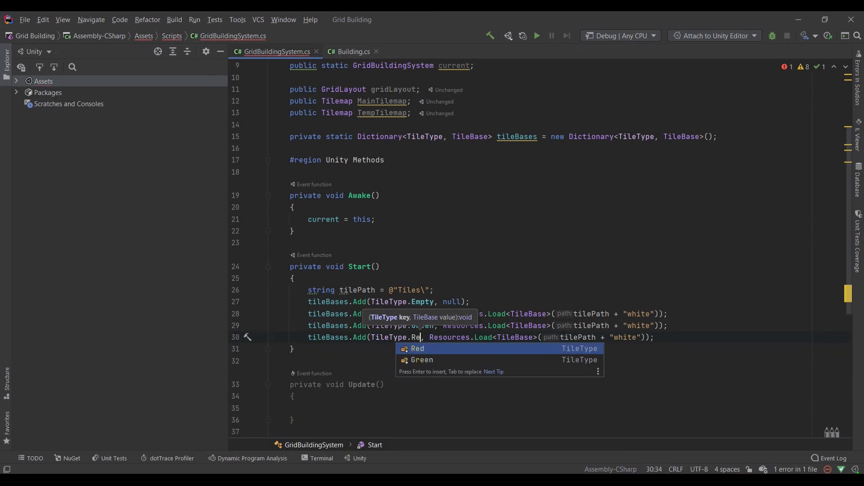
{"action": "key", "text": "Return"}
{"action": "key", "text": "Up"}
{"action": "type", "text": "green"}
{"action": "key", "text": "Down"}
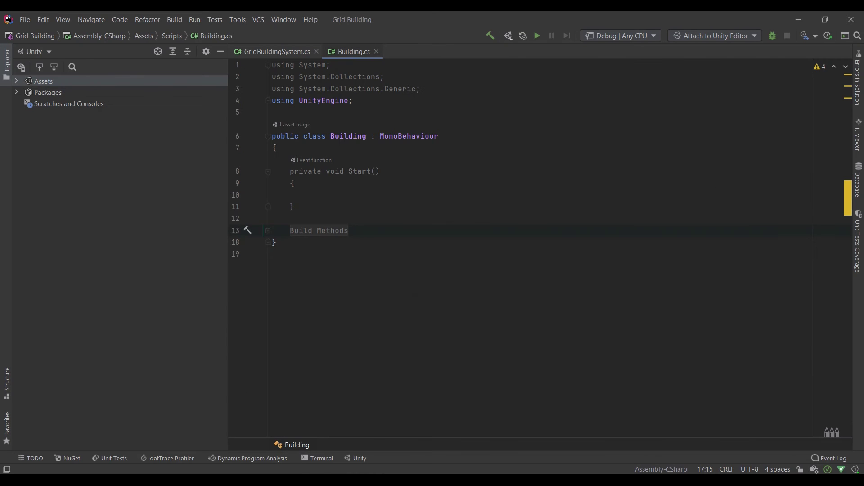
Declare 'public bool Placed { get; private set; }' and 'public BoundsInt area;' in Building.
{"action": "key", "text": "Return"}
{"action": "type", "text": "public  bool Pla"}
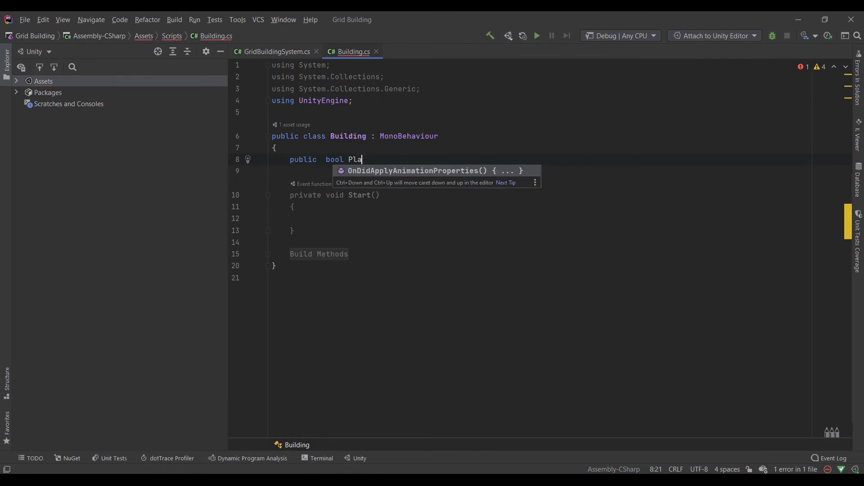
{"action": "type", "text": "ced {get, private  s"}
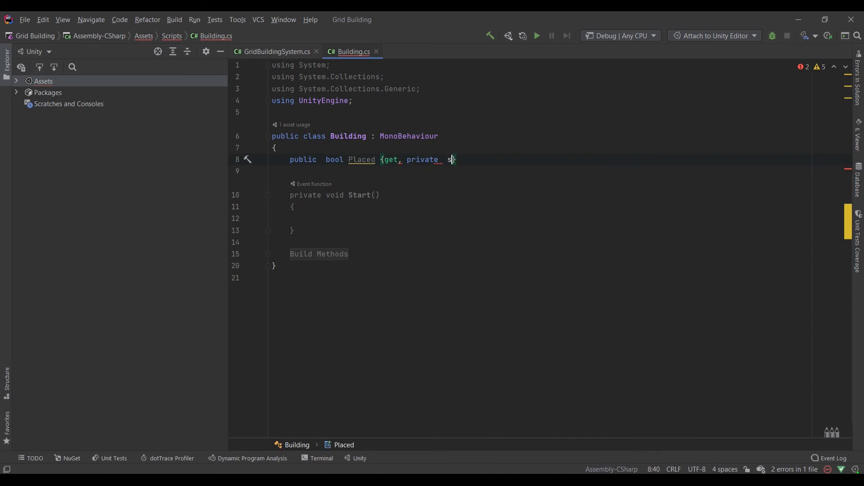
{"action": "type", "text": ";"}
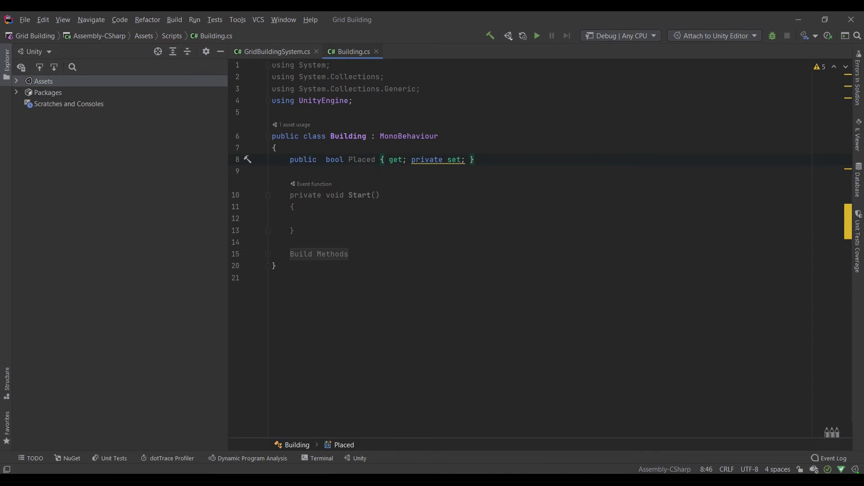
{"action": "key", "text": "Return"}
{"action": "type", "text": "public BoundsInt "}
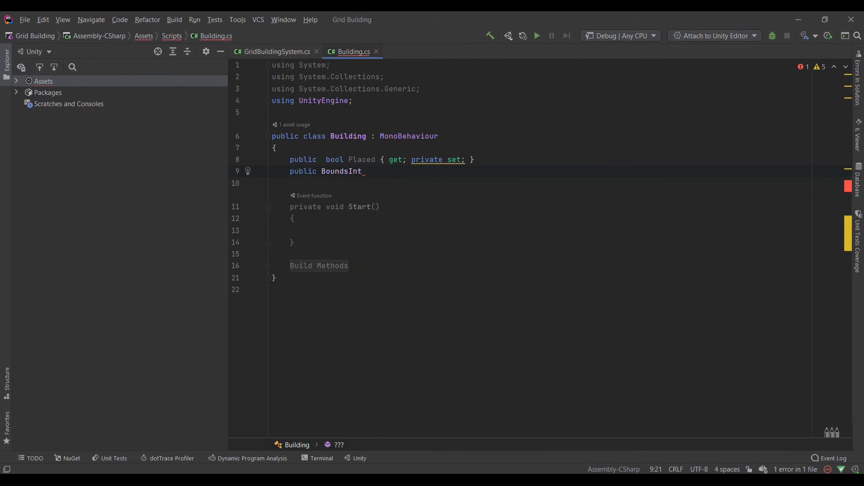
{"action": "type", "text": "area;"}
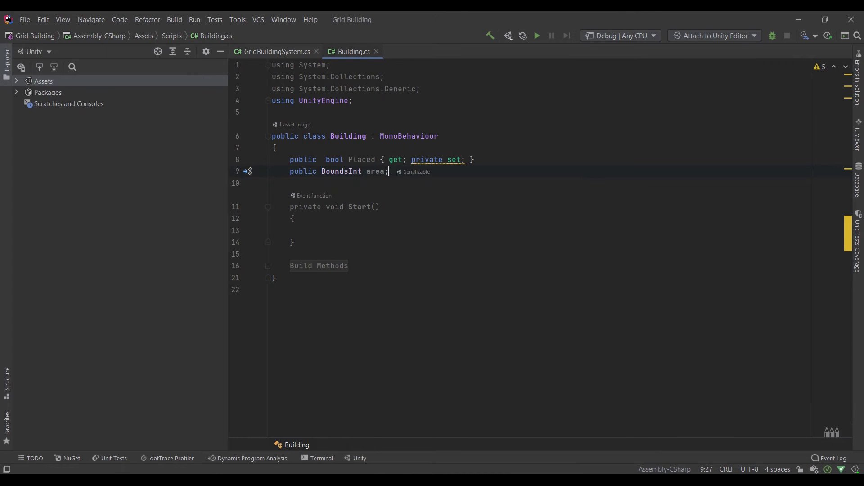
{"action": "key", "text": "alt+Tab"}
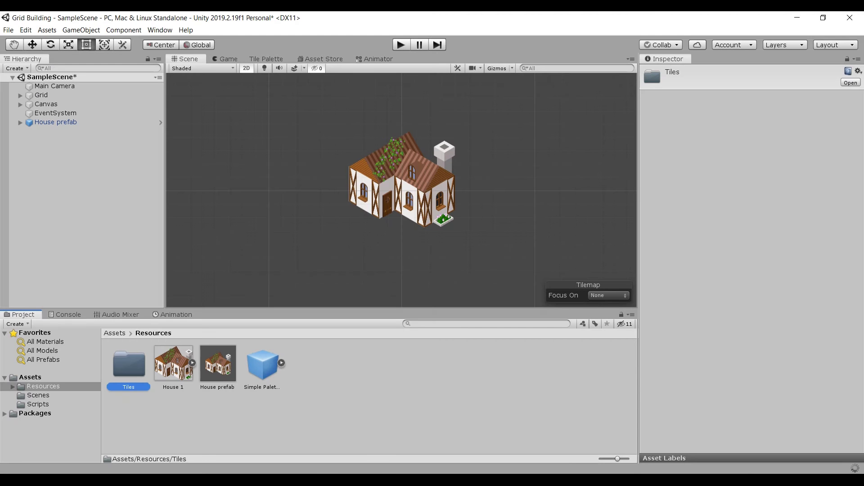
Open the House prefab and set its Building Area Size to X 2, Y 2, Z 1.
{"action": "double_click", "coordinate": [217, 365]}
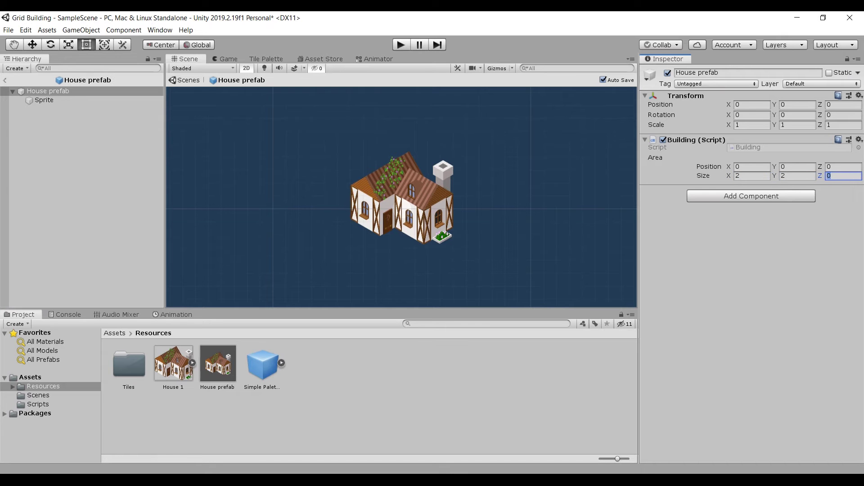
{"action": "type", "text": "1"}
{"action": "key", "text": "Return"}
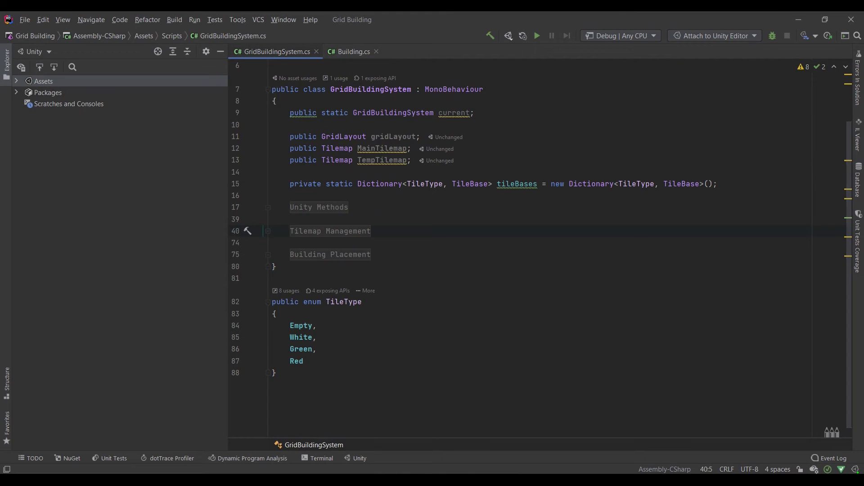
{"action": "scroll", "coordinate": [540, 244], "scroll_direction": "up", "scroll_amount": 2}
{"action": "type", "text": "private"}
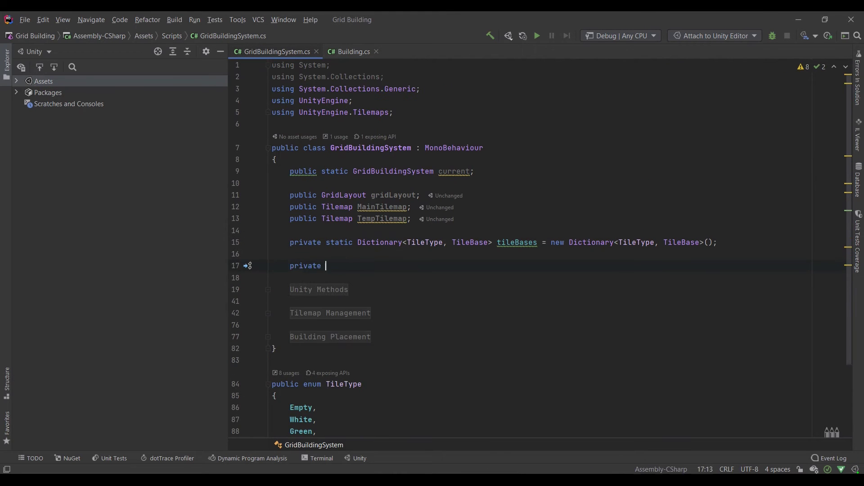
{"action": "type", "text": "Building temp;"}
Declare private Building temp and private Vector3 prevPos fields.
{"action": "key", "text": "Return"}
{"action": "type", "text": "p"}
{"action": "key", "text": "Return"}
{"action": "type", "text": "Vector3 prevPos;"}
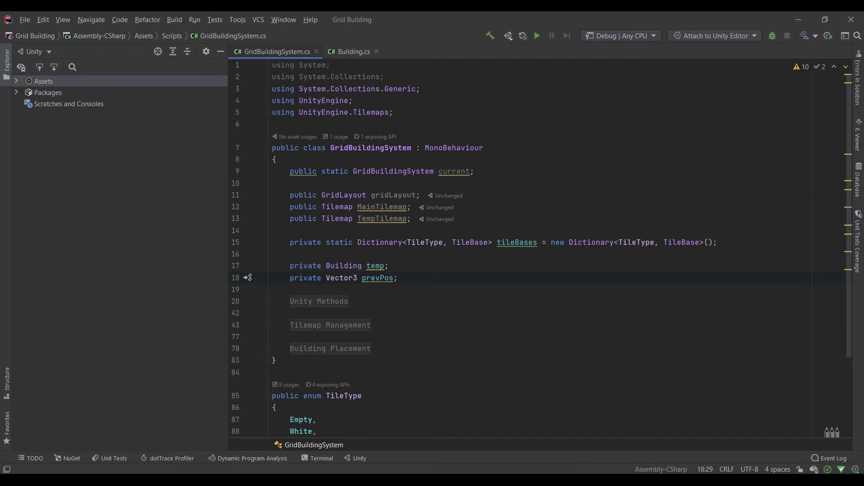
{"action": "scroll", "coordinate": [541, 248], "scroll_direction": "down", "scroll_amount": 1}
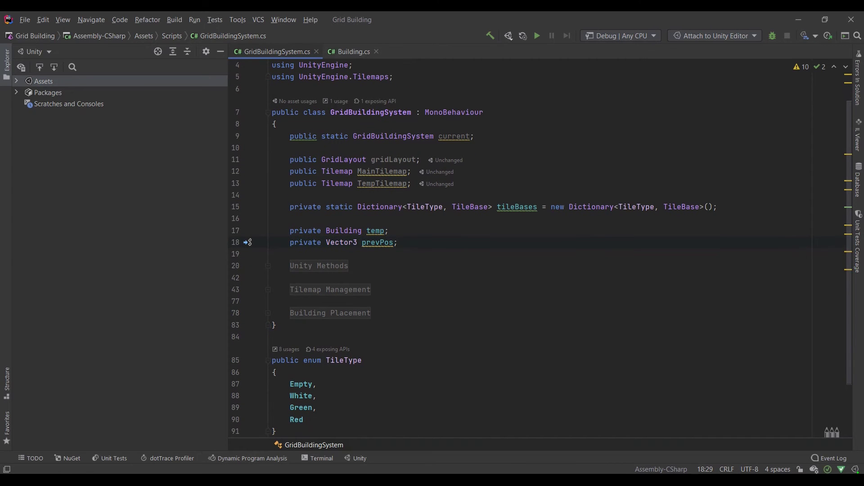
{"action": "left_click", "coordinate": [368, 313]}
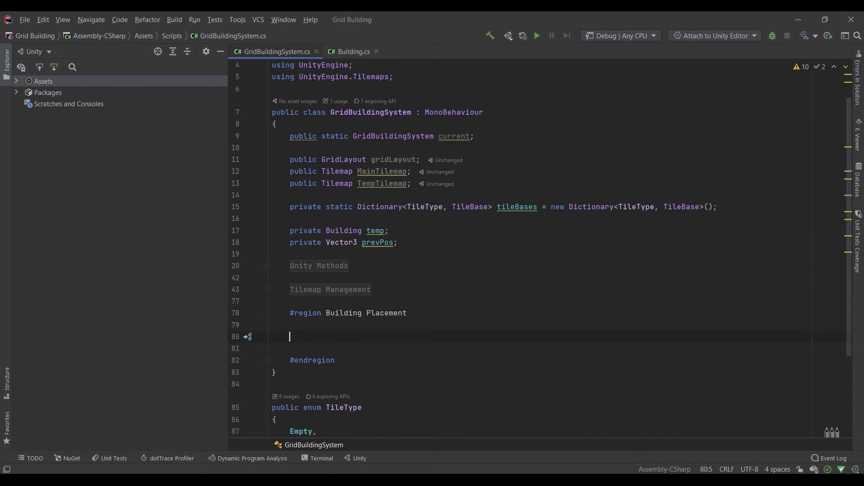
{"action": "type", "text": "publicvoid Ini"}
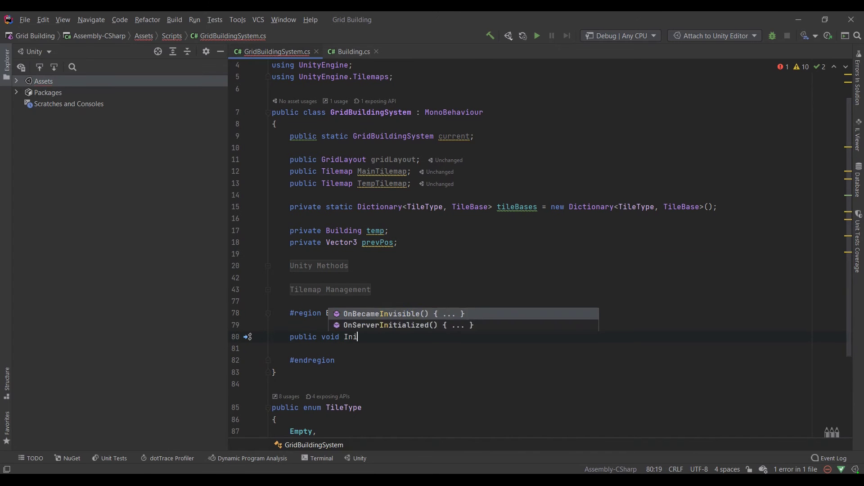
{"action": "type", "text": "tializeWithBuildin"}
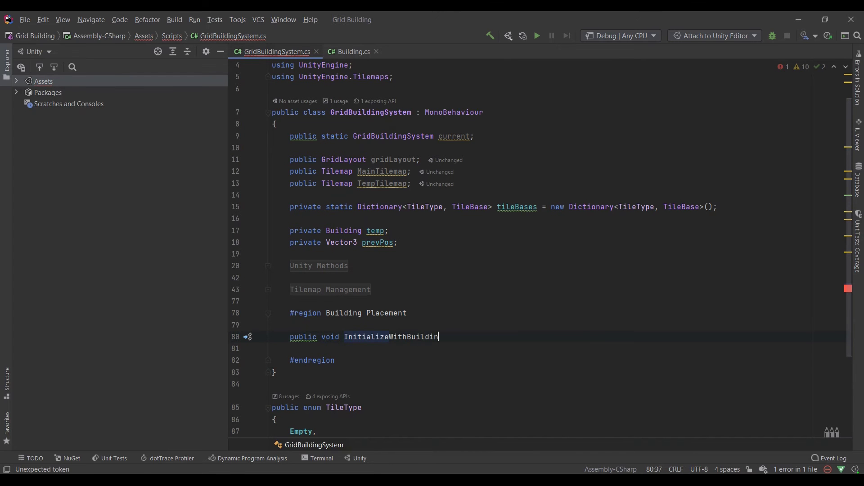
{"action": "type", "text": "g(GameObject buil"}
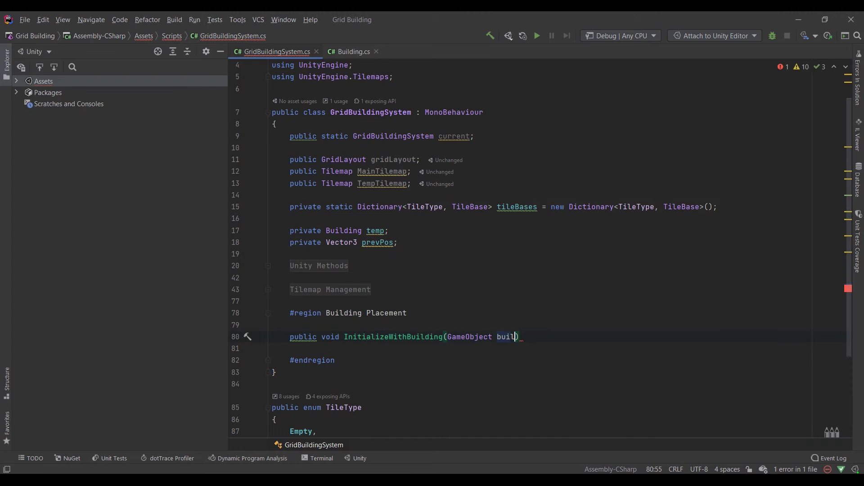
{"action": "type", "text": "ding"}
Write InitializeWithBuilding to instantiate the building at Vector3.zero and store its Building component.
{"action": "key", "text": "ctrl+shift+Return"}
{"action": "type", "text": "temp"}
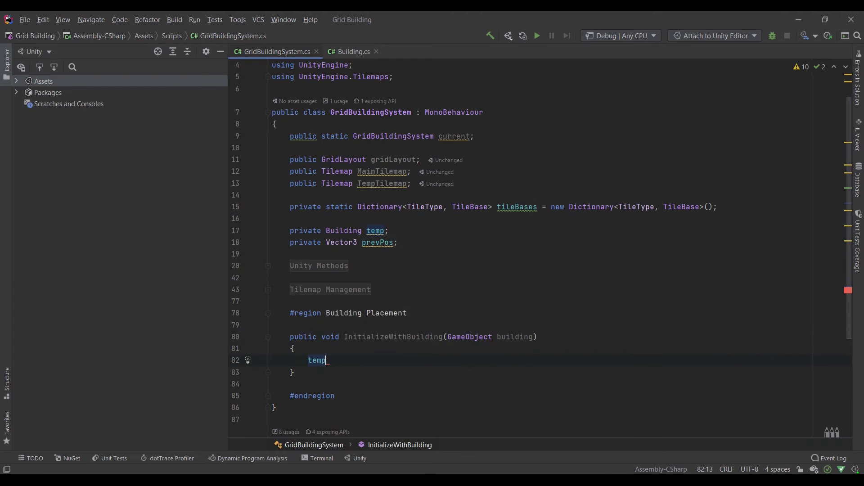
{"action": "type", "text": " = Instantiate(bu"}
{"action": "key", "text": "Return"}
{"action": "type", "text": ", Vec"}
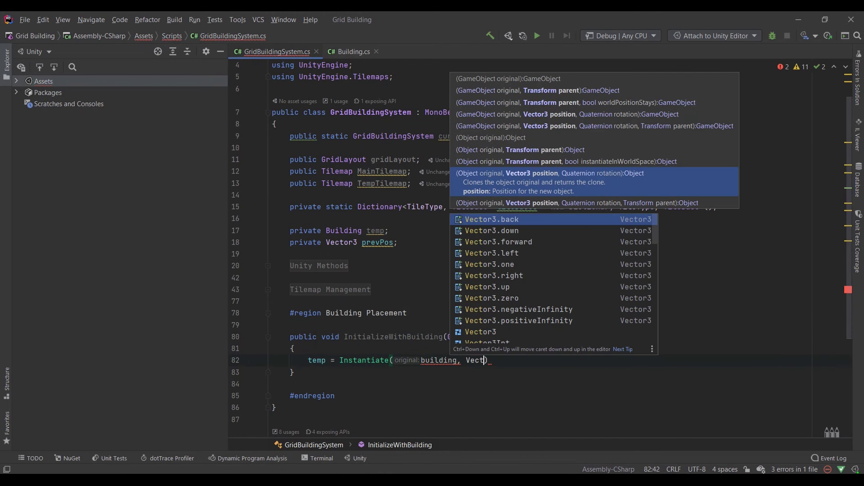
{"action": "type", "text": "t"}
{"action": "key", "text": "Return"}
{"action": "type", "text": ", Qu"}
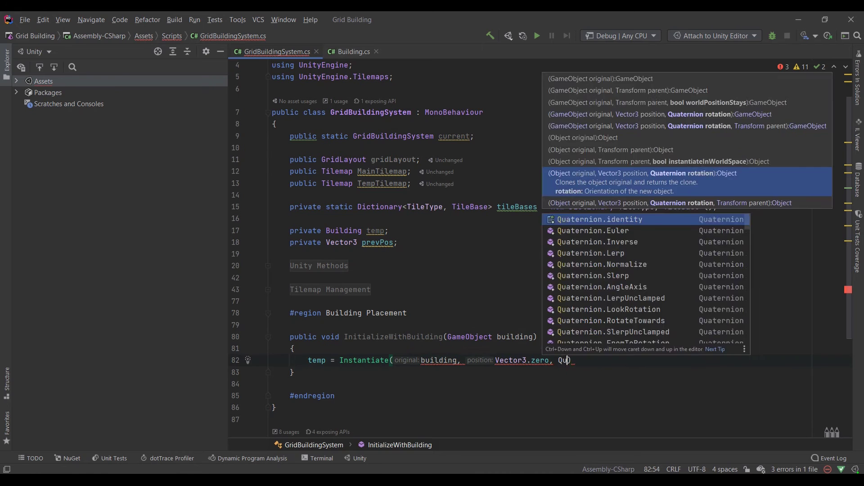
{"action": "key", "text": "Return"}
{"action": "type", "text": ").GetComp"}
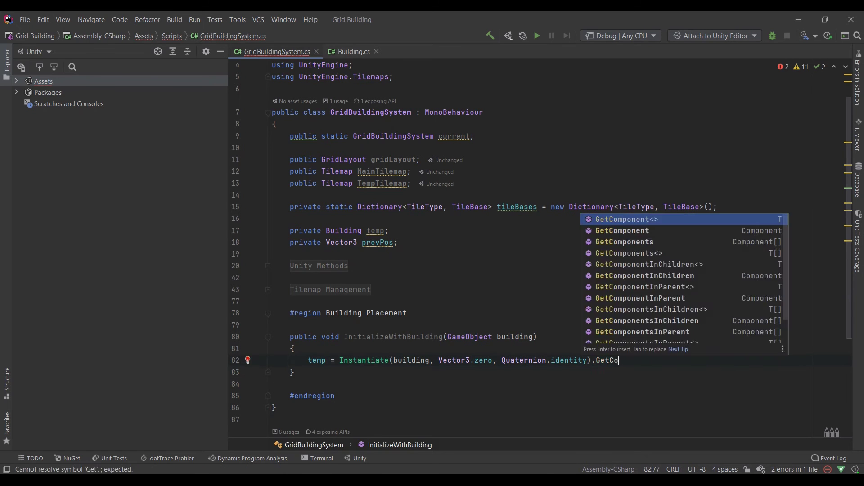
{"action": "key", "text": "Return"}
{"action": "type", "text": "Bui"}
{"action": "key", "text": "Return"}
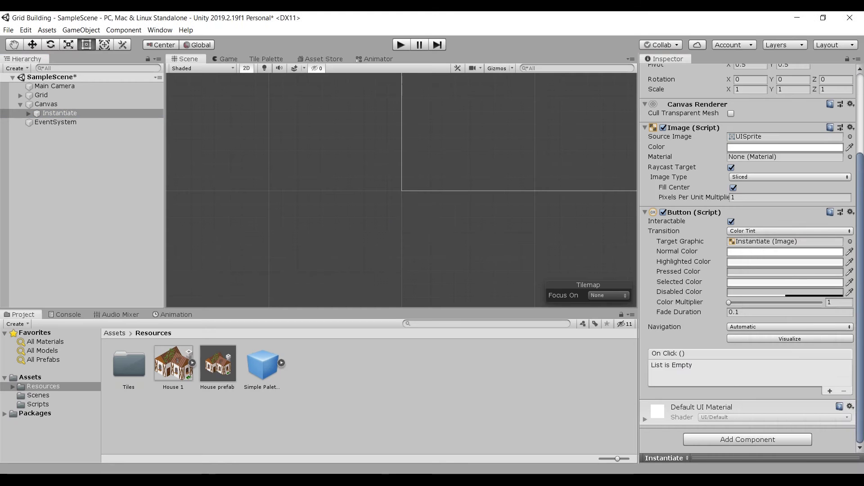
Wire the button's On Click to Grid's InitializeWithBuilding with House prefab, then test in Play mode.
{"action": "left_click", "coordinate": [706, 377]}
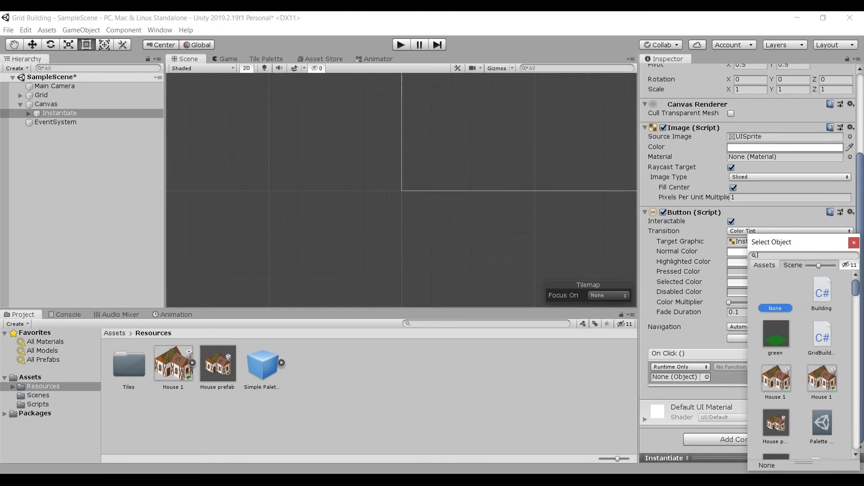
{"action": "left_click", "coordinate": [793, 265]}
{"action": "double_click", "coordinate": [822, 338]}
{"action": "left_click", "coordinate": [744, 367]}
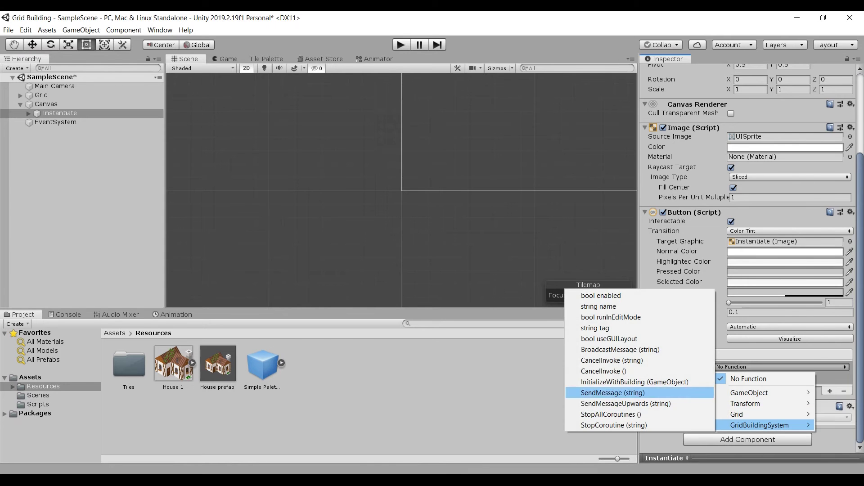
{"action": "left_click", "coordinate": [608, 393]}
{"action": "left_click", "coordinate": [845, 377]}
{"action": "left_click", "coordinate": [765, 265]}
{"action": "double_click", "coordinate": [828, 291]}
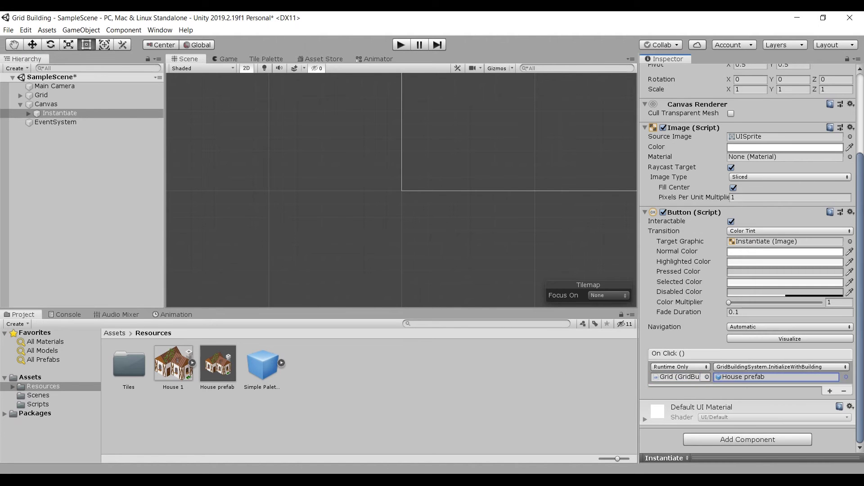
{"action": "key", "text": "ctrl+p"}
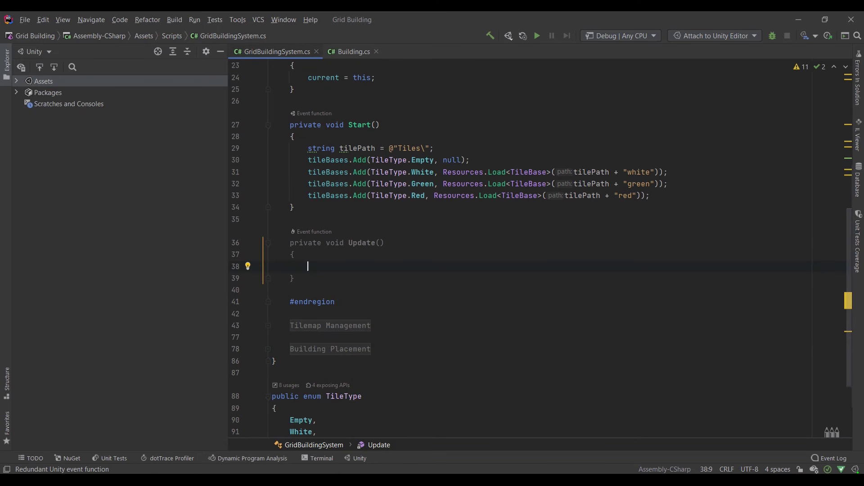
{"action": "type", "text": "if(!temp"}
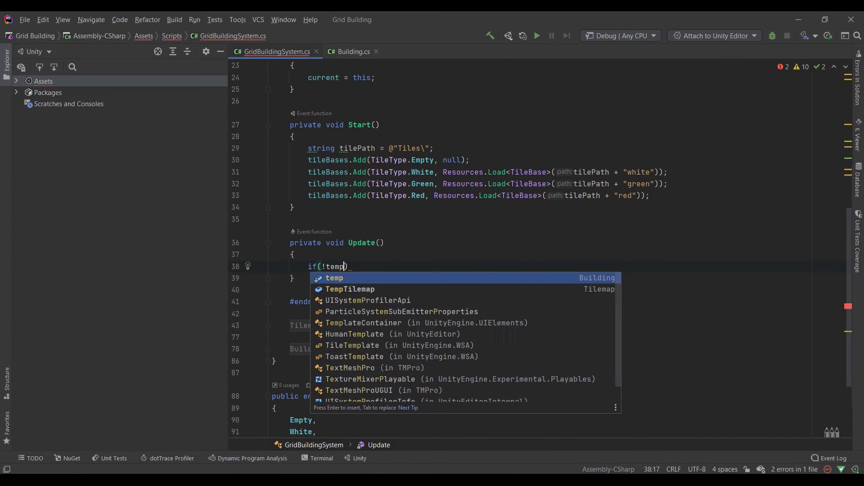
{"action": "type", "text": "){"}
Add Update guards for temp, mouse click, pointer over UI, and an unplaced building.
{"action": "key", "text": "Return"}
{"action": "type", "text": "return;"}
{"action": "key", "text": "Return"}
{"action": "key", "text": "Return"}
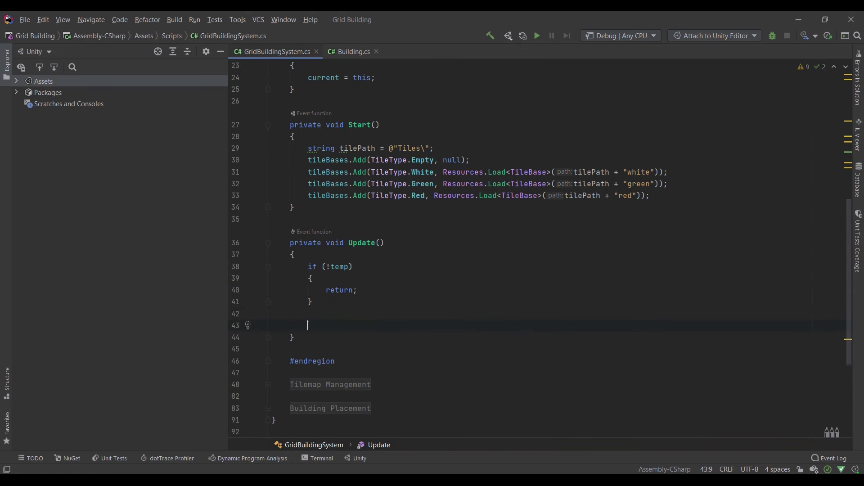
{"action": "type", "text": "if(Input."}
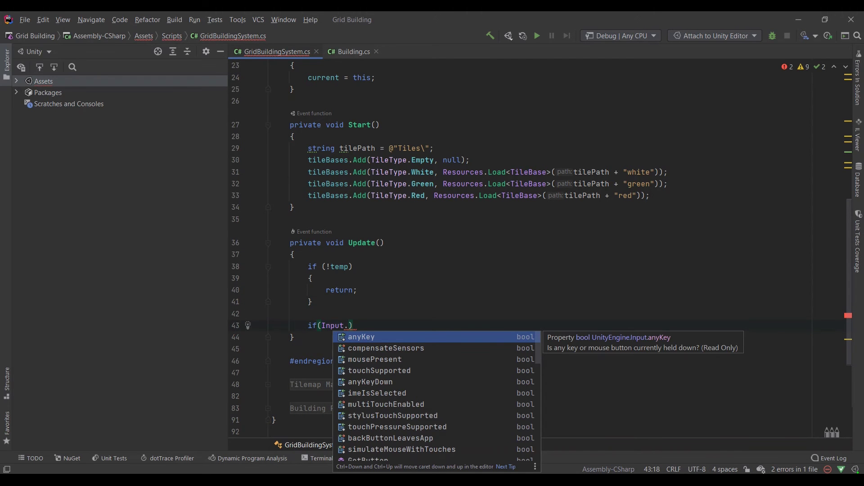
{"action": "type", "text": "GetMo"}
{"action": "key", "text": "Down"}
{"action": "key", "text": "Return"}
{"action": "type", "text": "0))"}
{"action": "key", "text": "Return"}
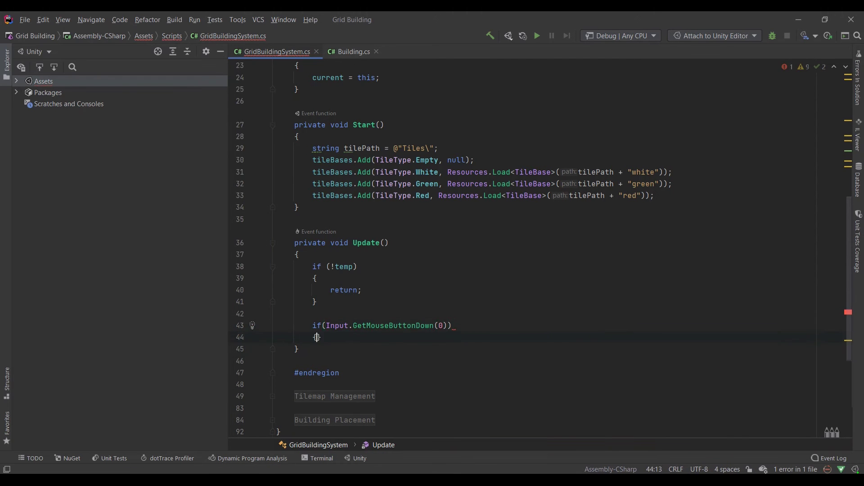
{"action": "type", "text": "{"}
{"action": "key", "text": "Return"}
{"action": "type", "text": "if(Event"}
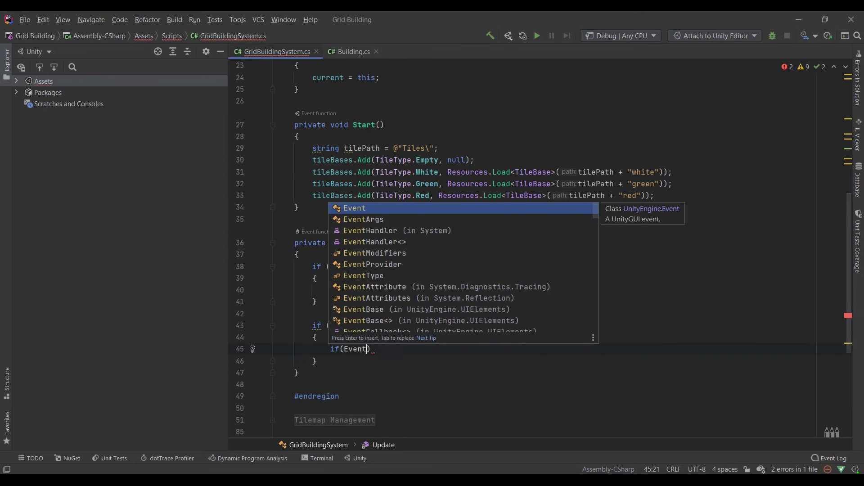
{"action": "type", "text": "System.current.I"}
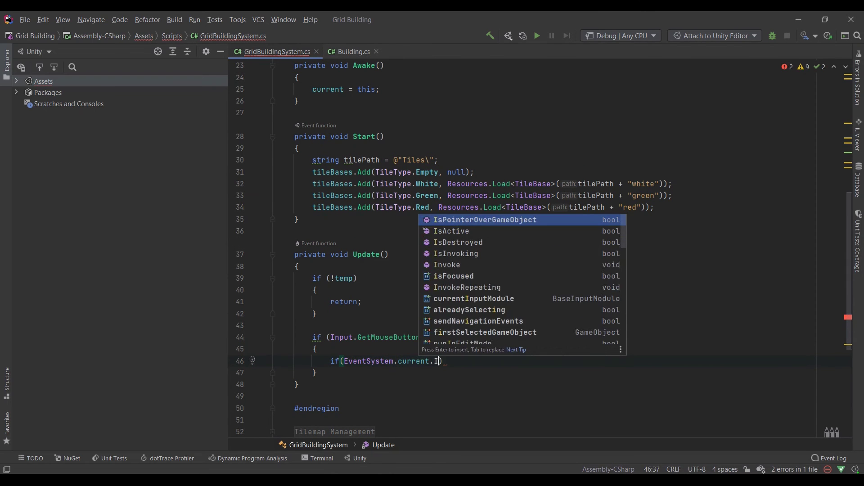
{"action": "key", "text": "Return"}
{"action": "type", "text": "0)){"}
{"action": "key", "text": "Return"}
{"action": "type", "text": "return;"}
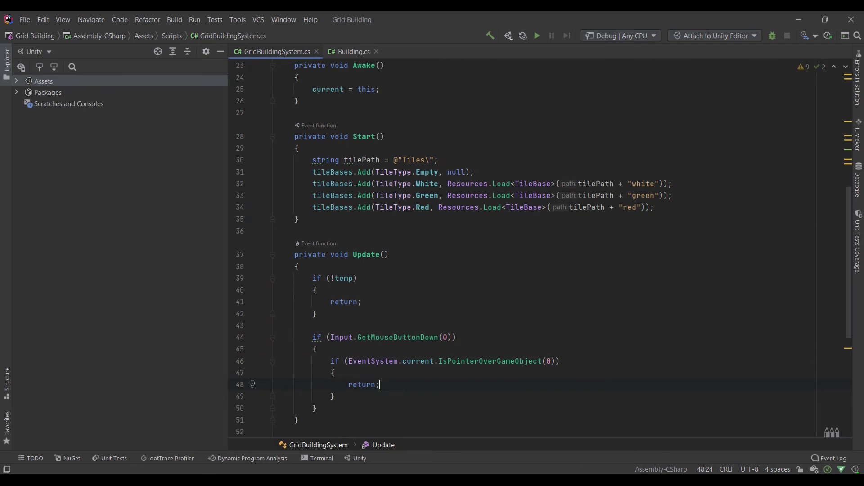
{"action": "key", "text": "Return"}
{"action": "type", "text": "if(!"}
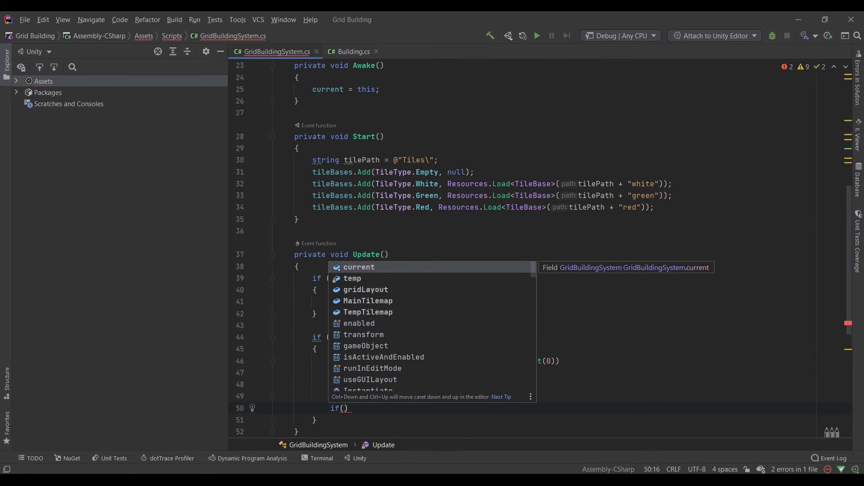
{"action": "type", "text": "temp."}
{"action": "key", "text": "Return"}
{"action": "type", "text": "{"}
{"action": "key", "text": "Return"}
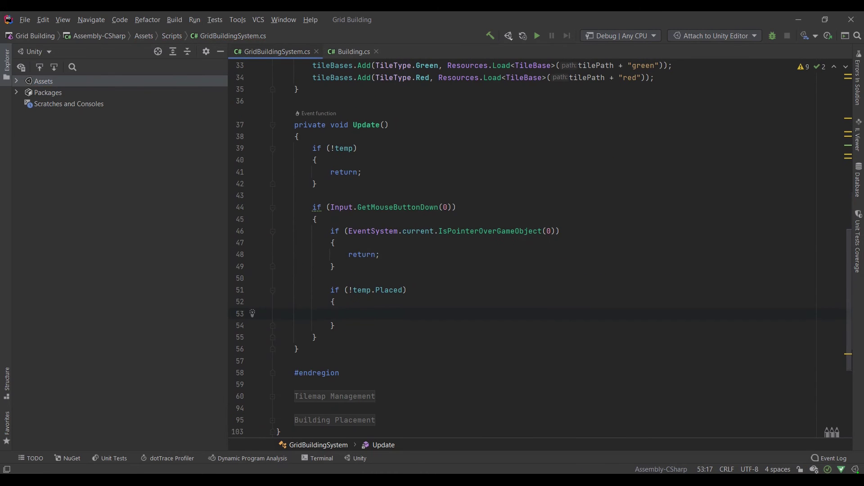
{"action": "type", "text": "Vector2 touchPo"}
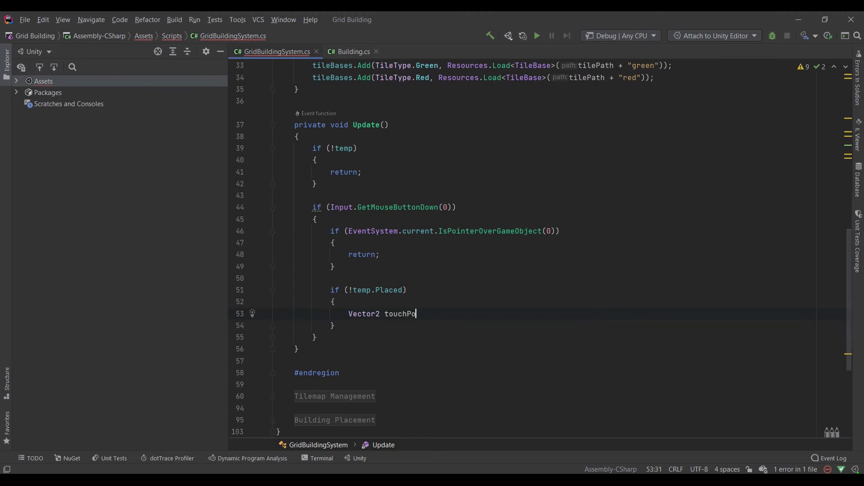
{"action": "type", "text": "= Camera."}
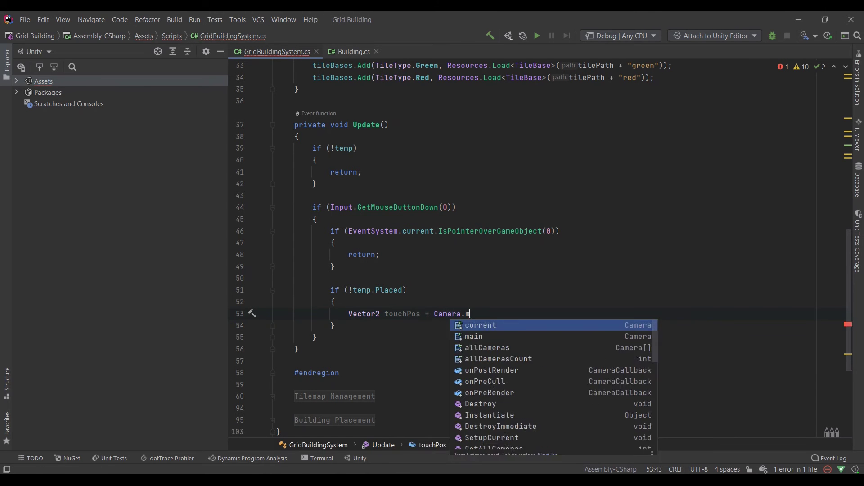
{"action": "type", "text": "main.Scre"}
Compute touchPos with ScreenToWorldPoint and cellPos with LocalToCell.
{"action": "key", "text": "Return"}
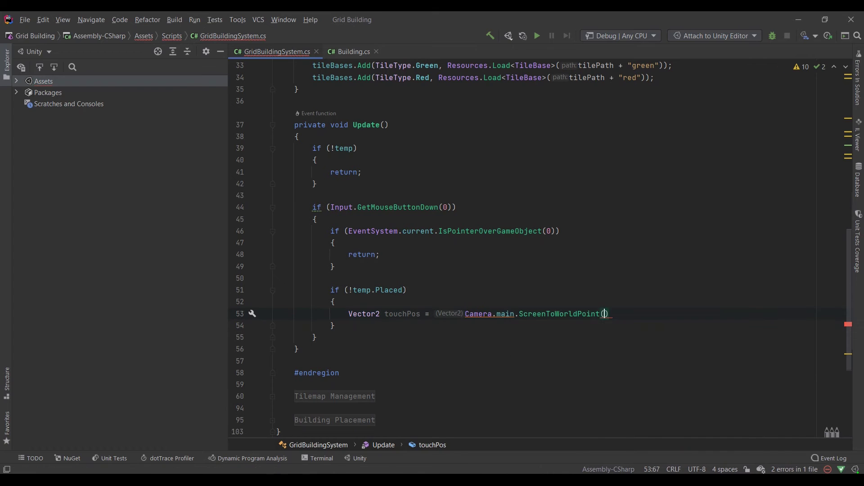
{"action": "type", "text": "Input."}
{"action": "type", "text": "mou"}
{"action": "key", "text": "Return"}
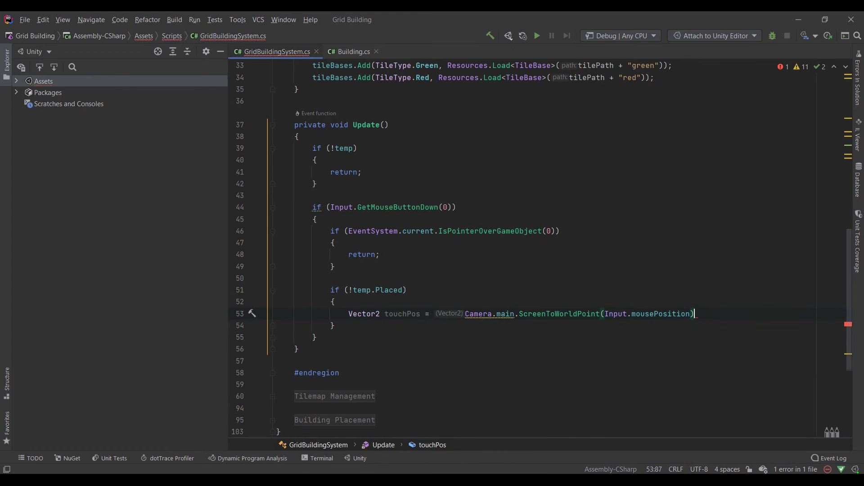
{"action": "type", "text": ";"}
{"action": "key", "text": "Return"}
{"action": "type", "text": "Vector3Int ce"}
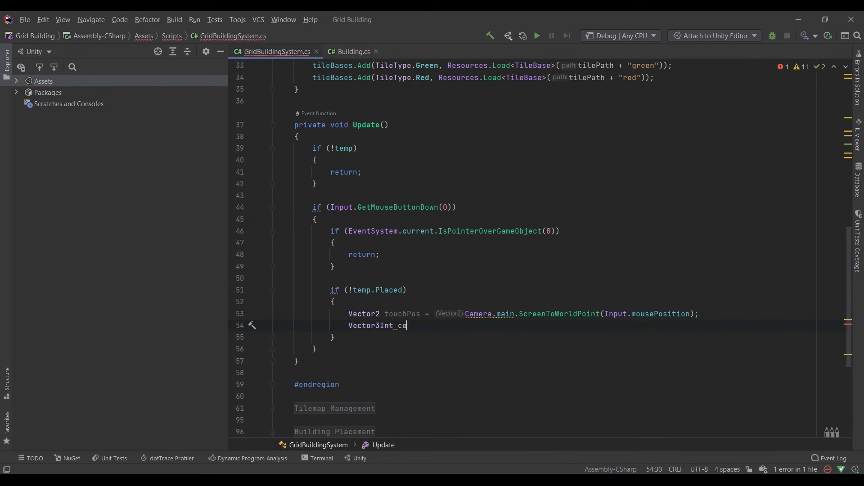
{"action": "type", "text": "llPos = "}
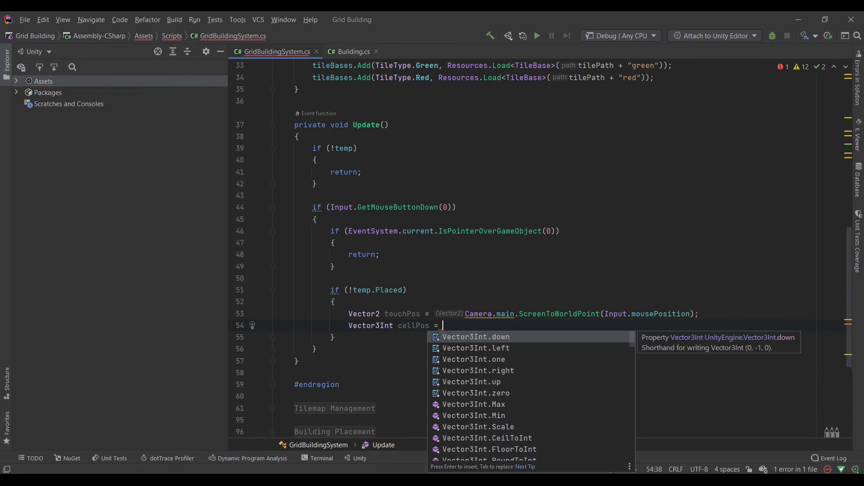
{"action": "type", "text": "gridLayout."}
{"action": "key", "text": "Return"}
{"action": "type", "text": "touchPos)"}
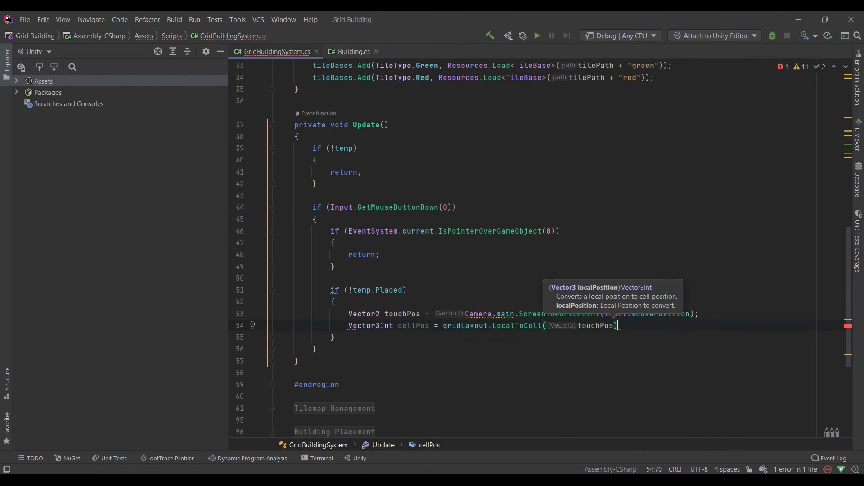
{"action": "type", "text": ";"}
{"action": "key", "text": "Return"}
{"action": "key", "text": "Return"}
{"action": "type", "text": "if (prev"}
When cellPos differs from prevPos, move temp via CellToLocalInterpolated and store prevPos, then test in Play.
{"action": "key", "text": "Return"}
{"action": "type", "text": "!= "}
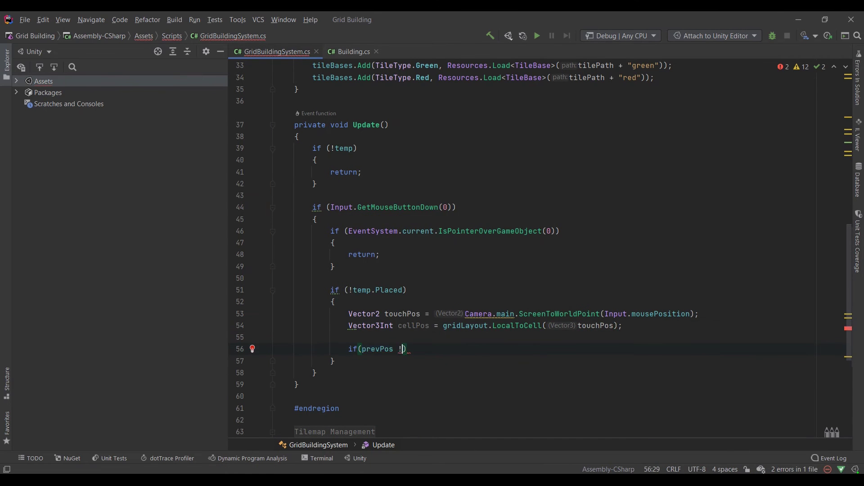
{"action": "type", "text": "cell"}
{"action": "key", "text": "Return"}
{"action": "key", "text": "ctrl+shift+Return"}
{"action": "type", "text": "t"}
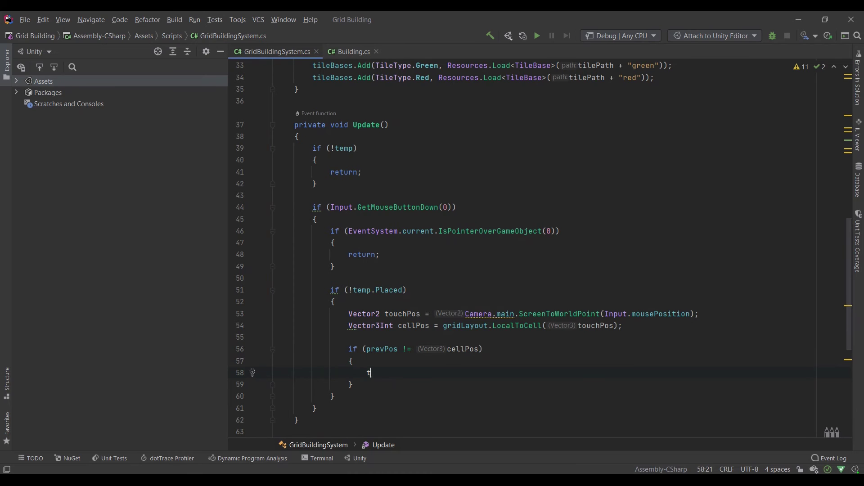
{"action": "type", "text": "emp.transform."}
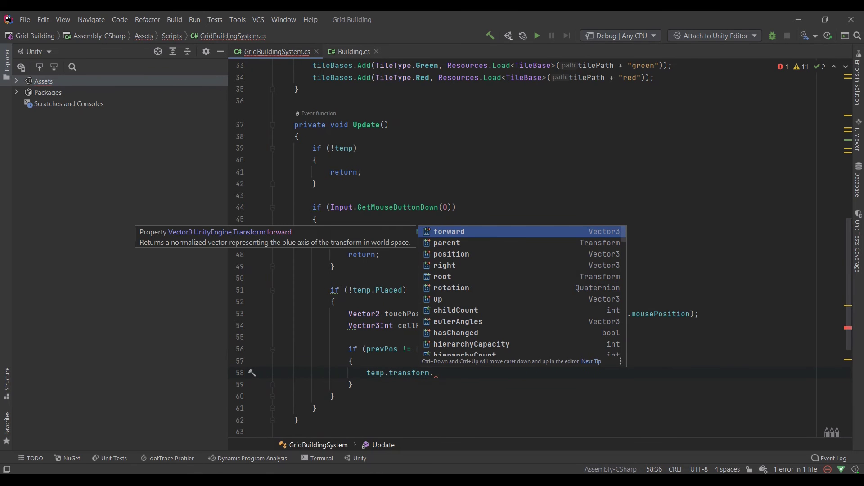
{"action": "type", "text": "localPosition = gridLayout."}
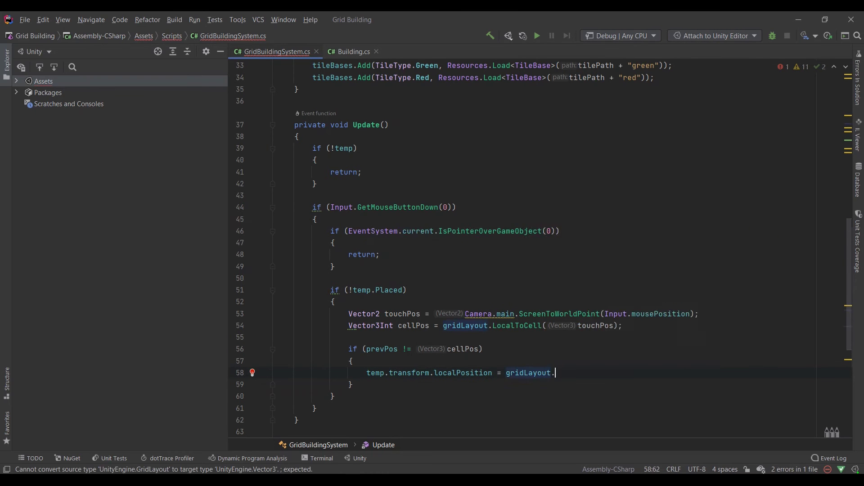
{"action": "type", "text": "Cell"}
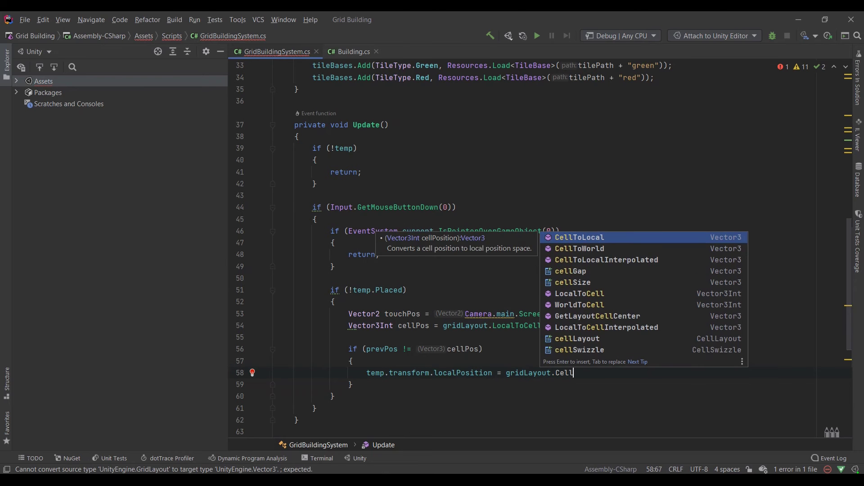
{"action": "key", "text": "Down"}
{"action": "key", "text": "Down"}
{"action": "key", "text": "Return"}
{"action": "type", "text": "cell"}
{"action": "key", "text": "Return"}
{"action": "type", "text": "+ "}
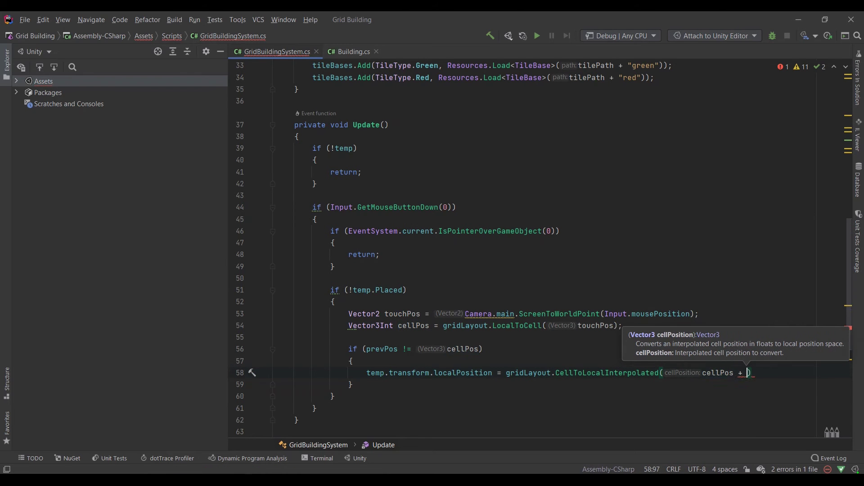
{"action": "type", "text": "new"}
{"action": "key", "text": "Return"}
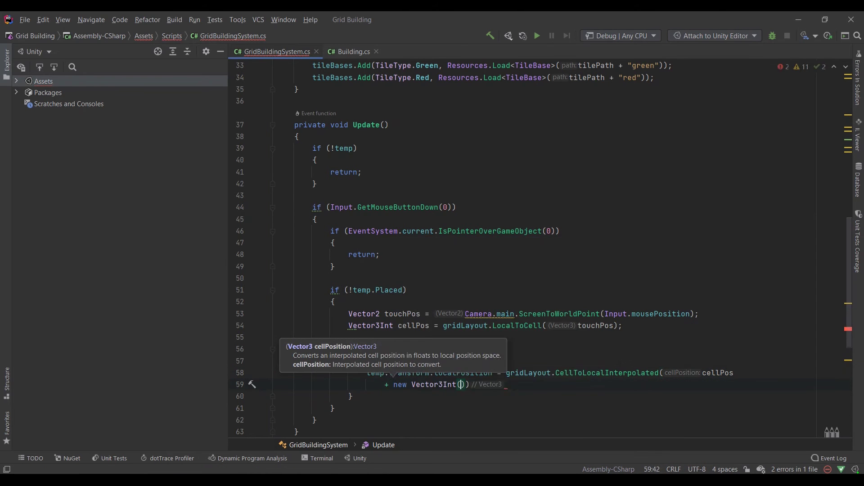
{"action": "key", "text": "Left"}
{"action": "key", "text": "BackSpace"}
{"action": "key", "text": "BackSpace"}
{"action": "key", "text": "BackSpace"}
{"action": "key", "text": "Right"}
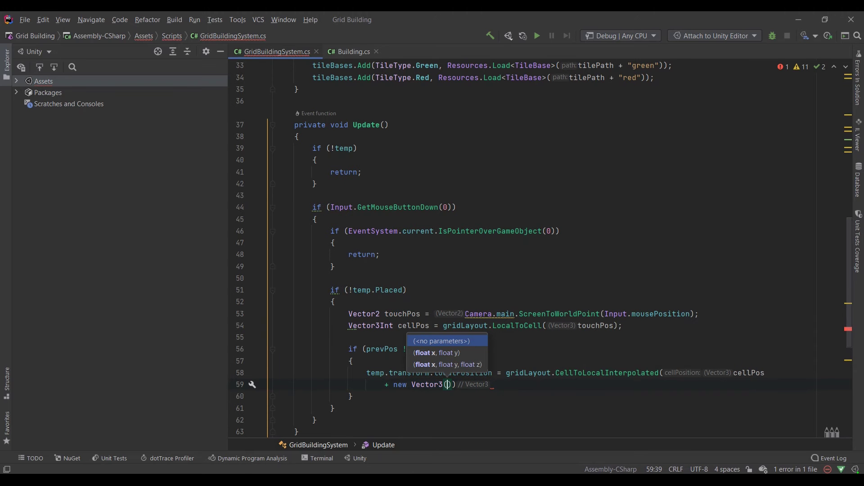
{"action": "type", "text": ".5f, .5f"}
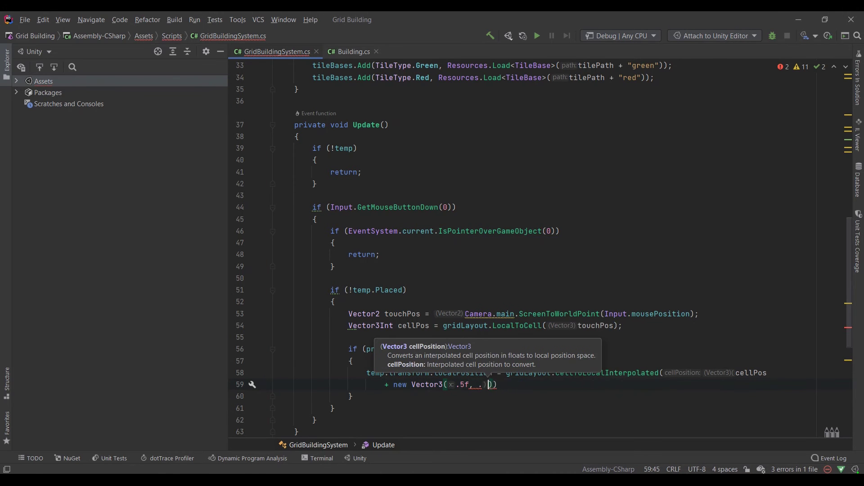
{"action": "type", "text": ", 0f"}
{"action": "key", "text": "End"}
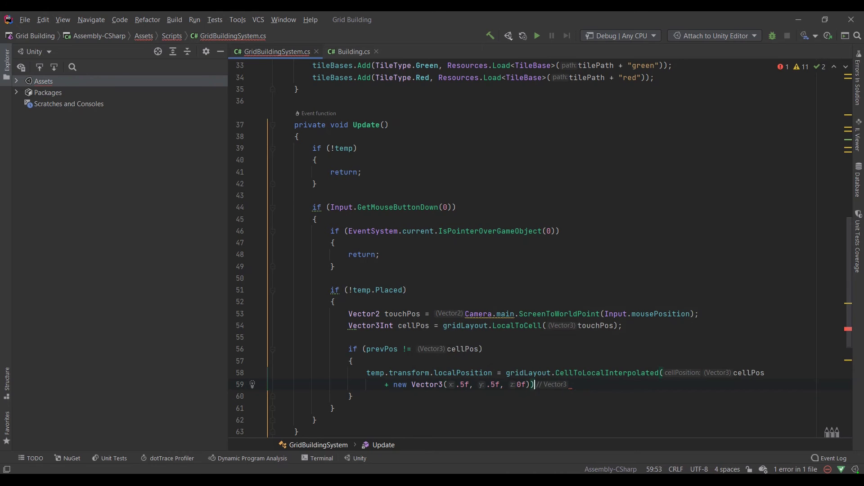
{"action": "type", "text": ";"}
{"action": "key", "text": "Return"}
{"action": "type", "text": "prevPos = cellPos"}
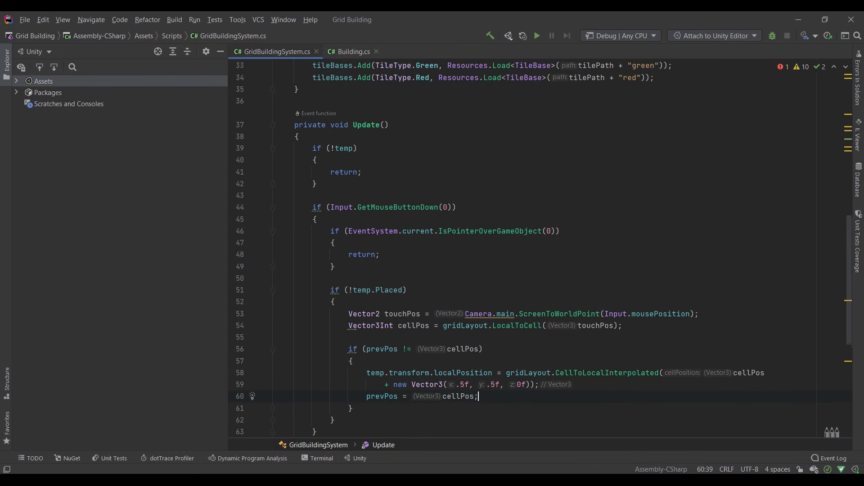
{"action": "key", "text": "alt+Tab"}
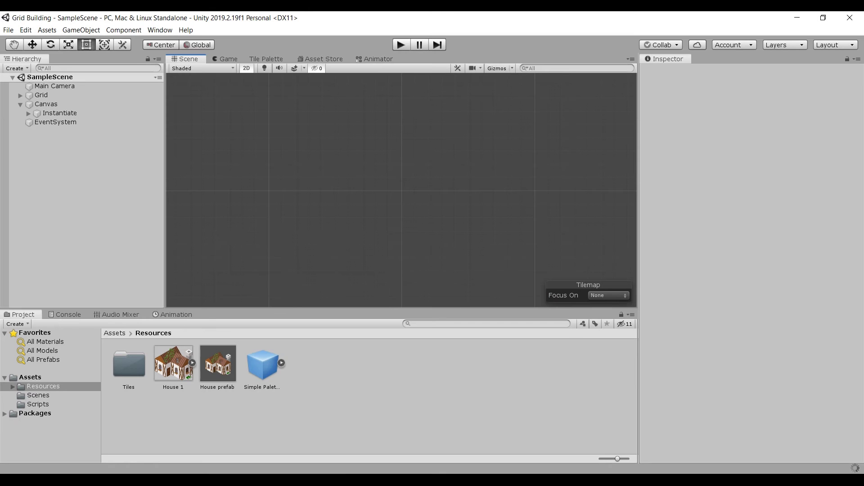
{"action": "left_click", "coordinate": [400, 45]}
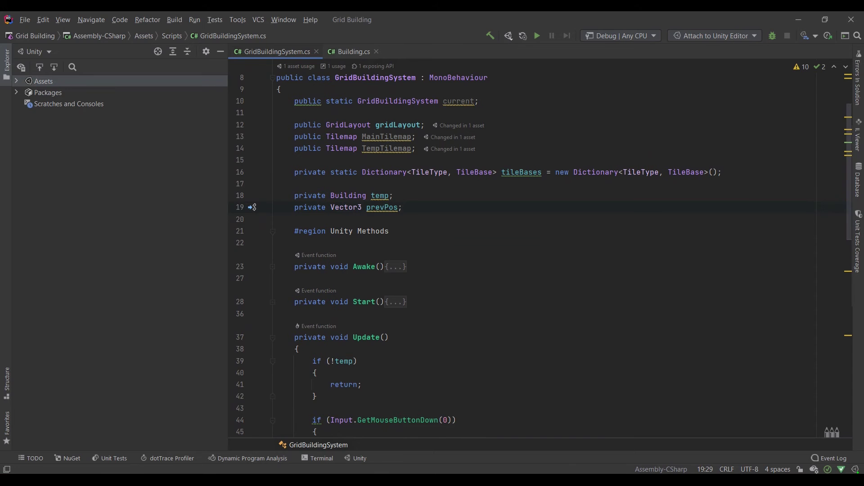
{"action": "type", "text": "private Bo"}
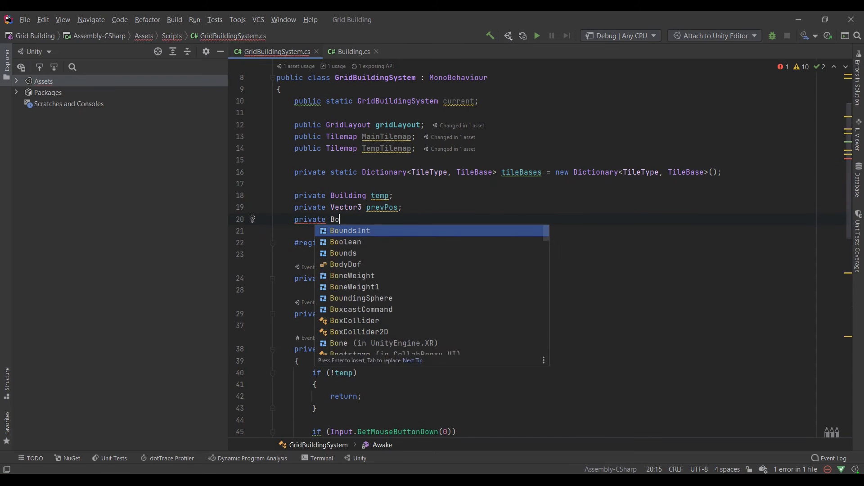
Declare BoundsInt prevArea and write ClearArea, filling prevArea on TempTilemap with Empty tiles.
{"action": "key", "text": "Return"}
{"action": "type", "text": "prevArea;"}
{"action": "type", "text": "p"}
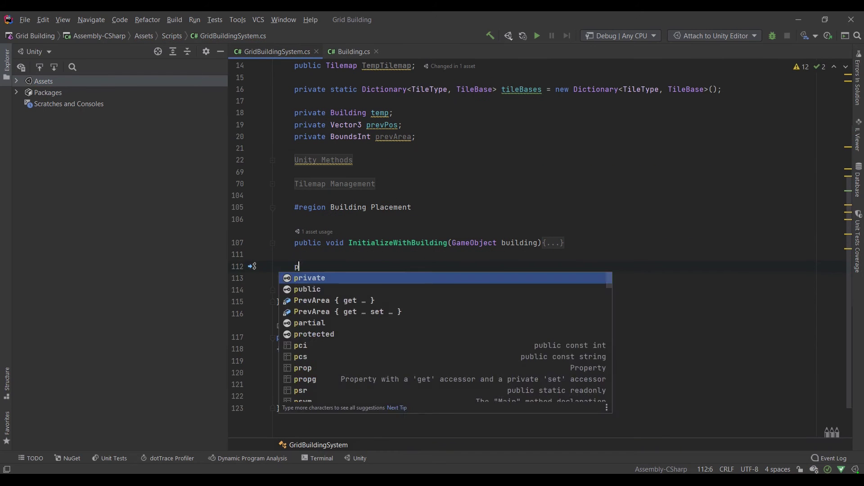
{"action": "type", "text": "rivate void ClearArea()"}
{"action": "key", "text": "Return"}
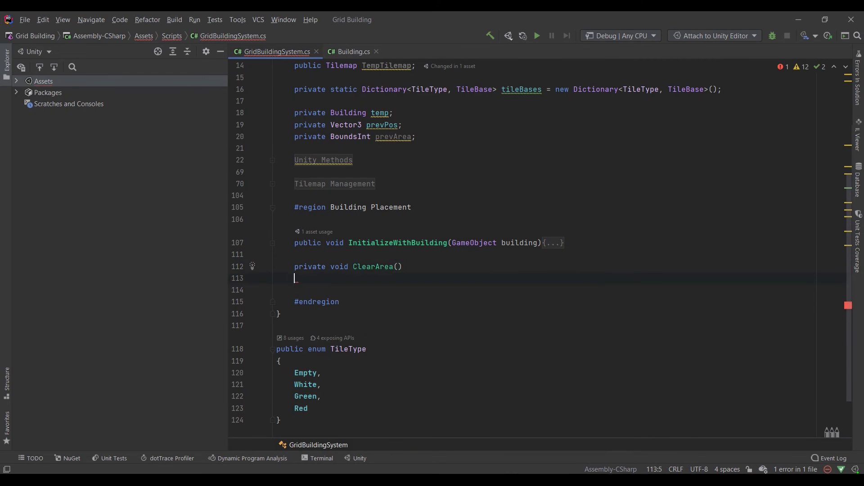
{"action": "type", "text": "{"}
{"action": "key", "text": "Return"}
{"action": "type", "text": "TileBase[] toClear"}
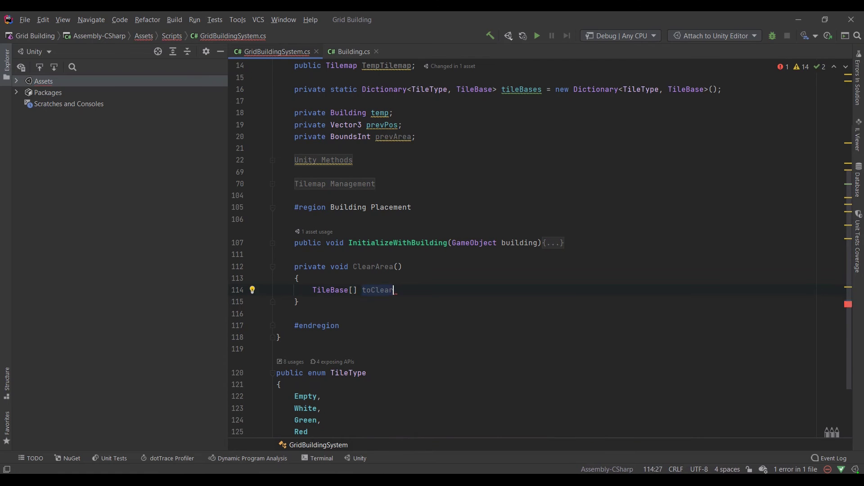
{"action": "type", "text": " = ne"}
{"action": "key", "text": "Return"}
{"action": "type", "text": "prevArea.size.x * prevArea"}
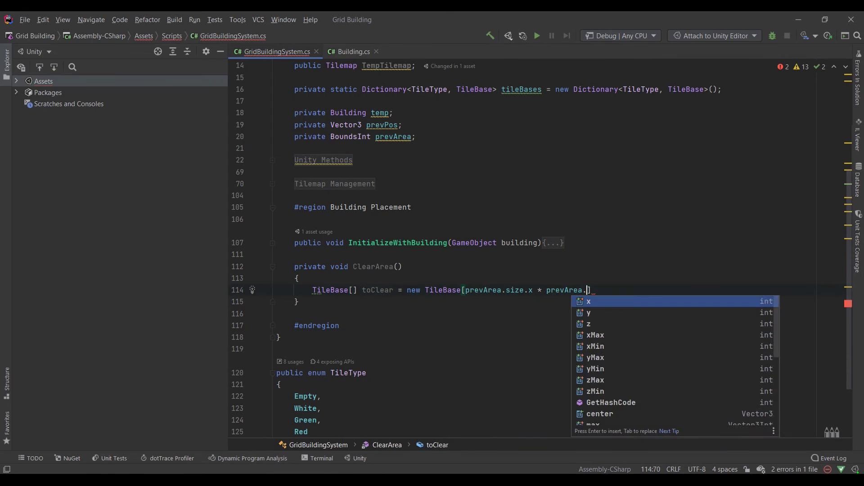
{"action": "type", "text": ".size.y * prevArea.size.z];"}
{"action": "key", "text": "Return"}
{"action": "type", "text": "Fi"}
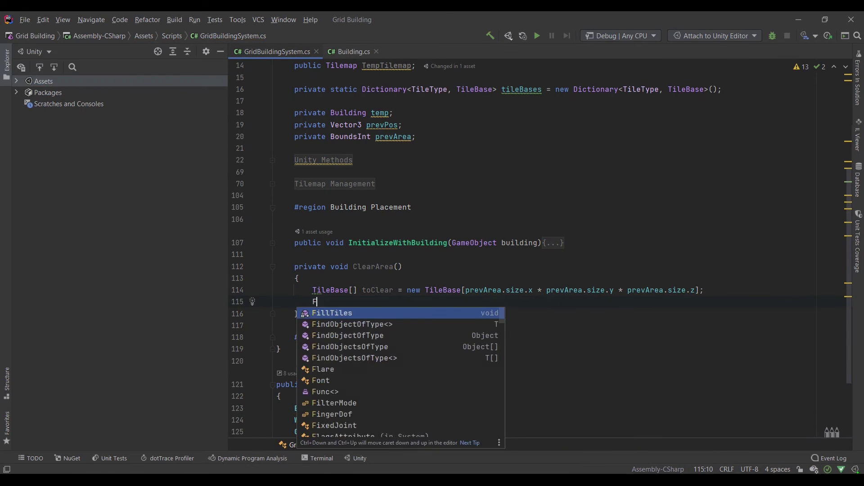
{"action": "key", "text": "Return"}
{"action": "type", "text": "toClear, TileType.Empty);"}
{"action": "key", "text": "Return"}
{"action": "type", "text": "TempTilemap.SetTilesBlock("}
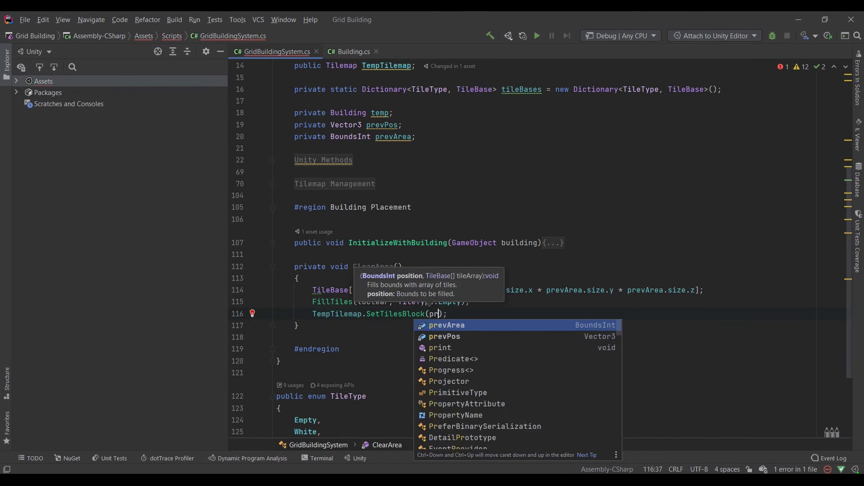
{"action": "type", "text": "prevArea, toClear);"}
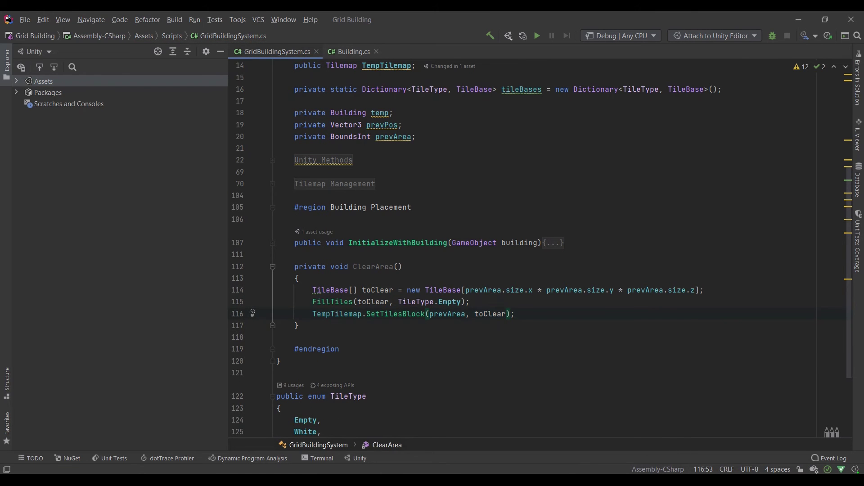
{"action": "key", "text": "ctrl+minus"}
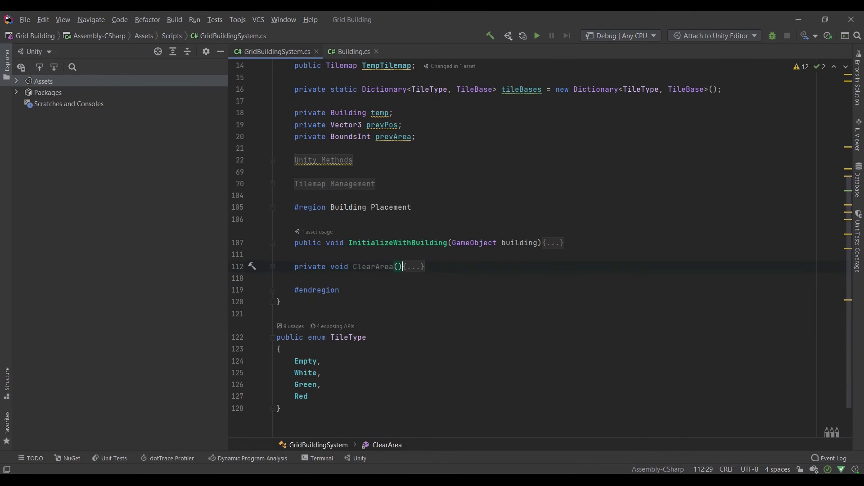
{"action": "key", "text": "Return"}
{"action": "key", "text": "Return"}
{"action": "type", "text": "priv"}
Clear the old area, set the building's cell position and area, and read base tiles.
{"action": "key", "text": "Return"}
{"action": "type", "text": "private void "}
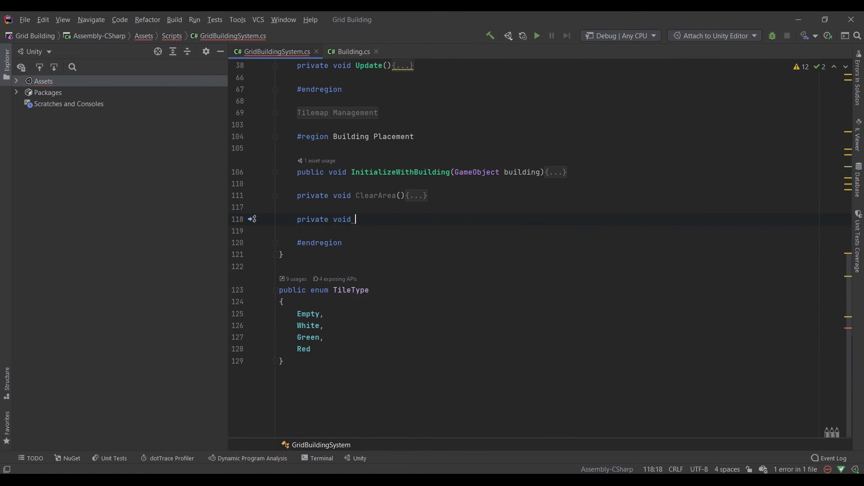
{"action": "type", "text": "FollowBuilding("}
{"action": "key", "text": "End"}
{"action": "key", "text": "Return"}
{"action": "type", "text": "{"}
{"action": "key", "text": "Return"}
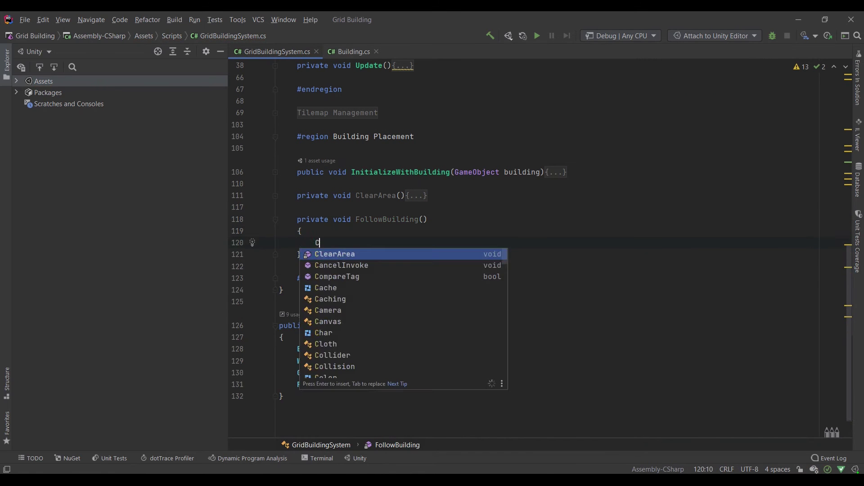
{"action": "type", "text": "ClearArea();temp.area.position = "}
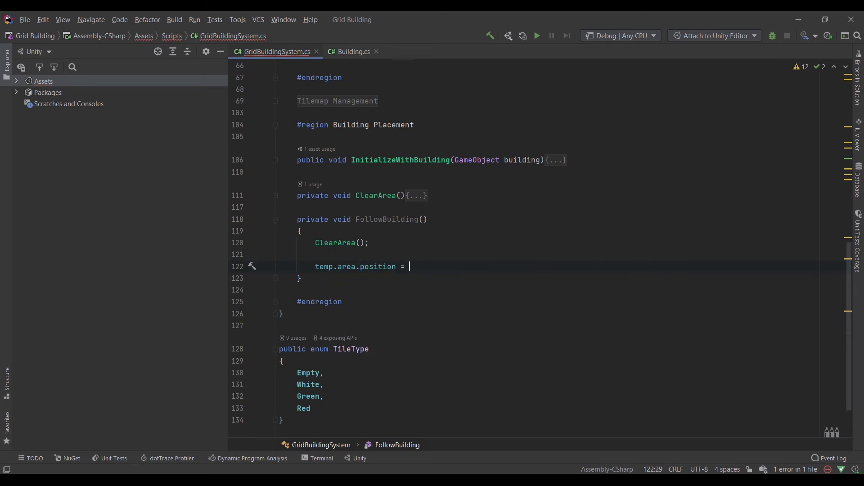
{"action": "type", "text": "gridLayout.Wo"}
{"action": "key", "text": "Return"}
{"action": "type", "text": "te"}
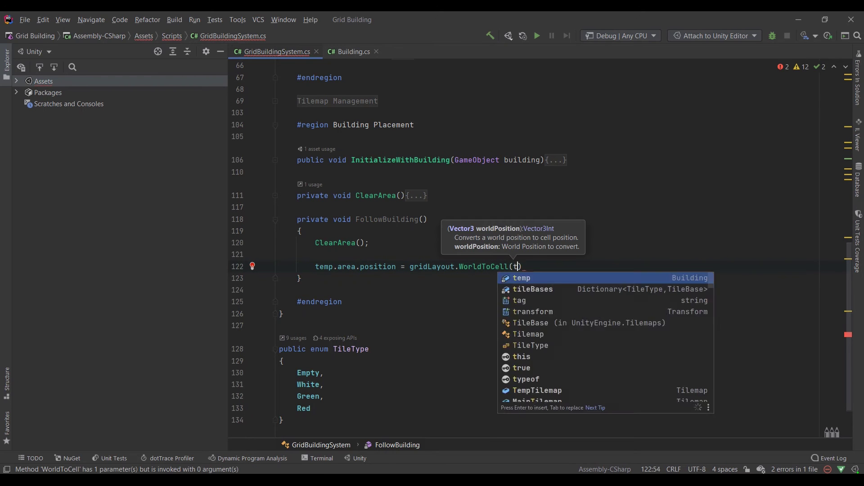
{"action": "key", "text": "Return"}
{"action": "type", "text": ".ga"}
{"action": "key", "text": "Return"}
{"action": "type", "text": ".transform.position"}
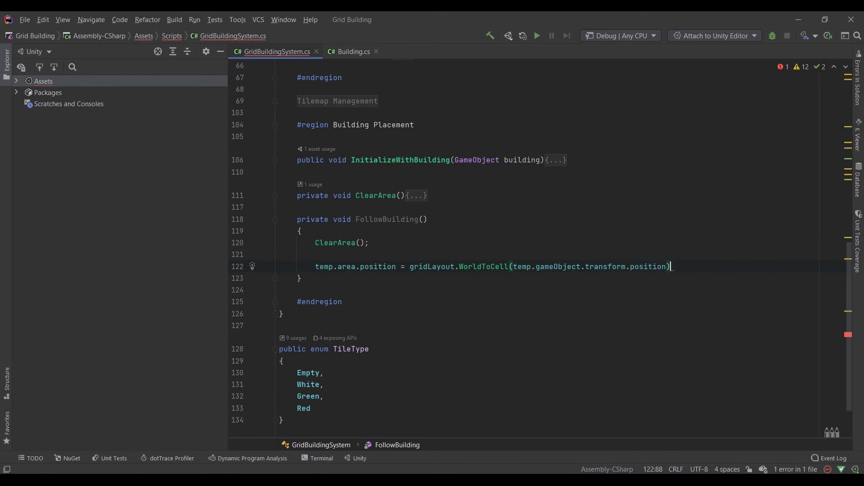
{"action": "type", "text": ");"}
{"action": "key", "text": "Return"}
{"action": "type", "text": "Boun"}
{"action": "key", "text": "Return"}
{"action": "type", "text": "building"}
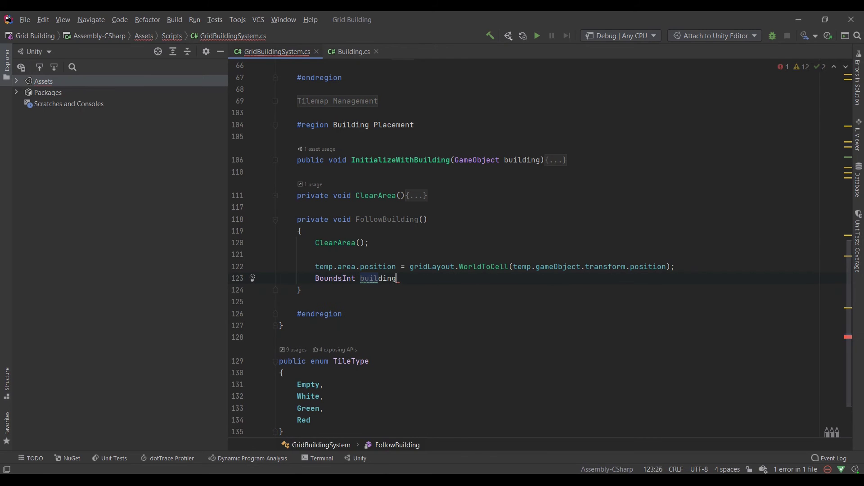
{"action": "type", "text": "Area = temp.area;"}
{"action": "key", "text": "Return"}
{"action": "key", "text": "Return"}
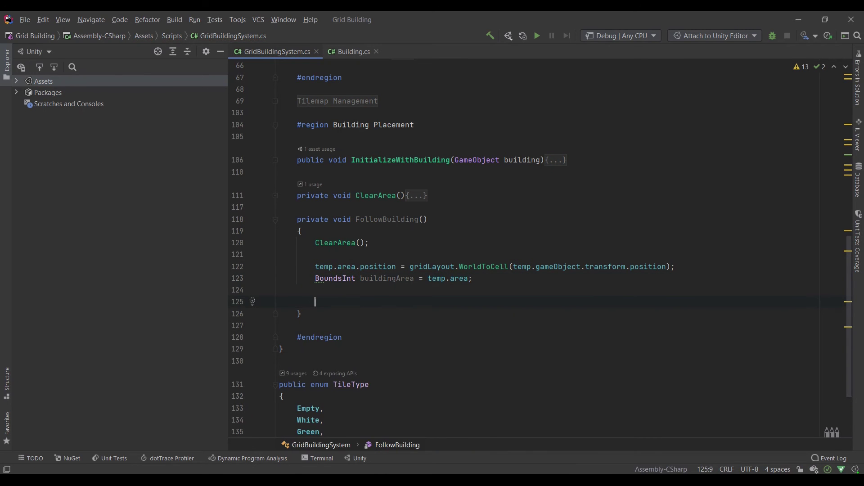
{"action": "type", "text": "TileBase[] baseA"}
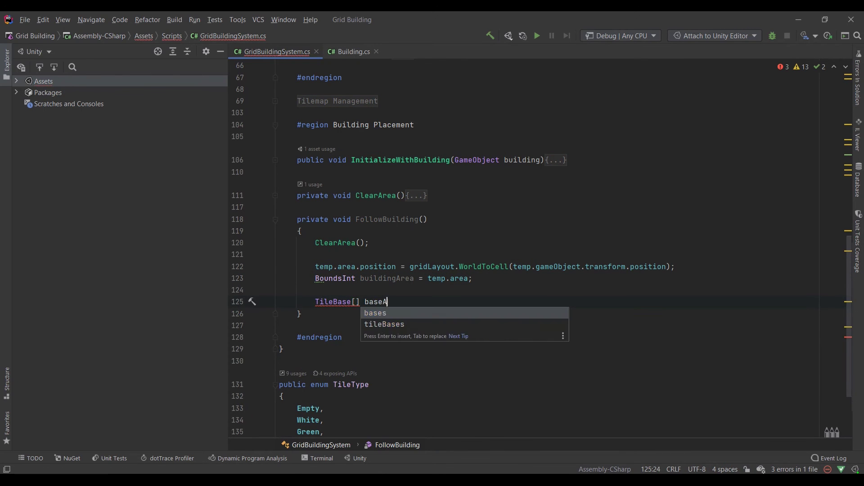
{"action": "type", "text": "rray = Get"}
{"action": "key", "text": "Return"}
{"action": "type", "text": "buildingArea, MainTilemap)"}
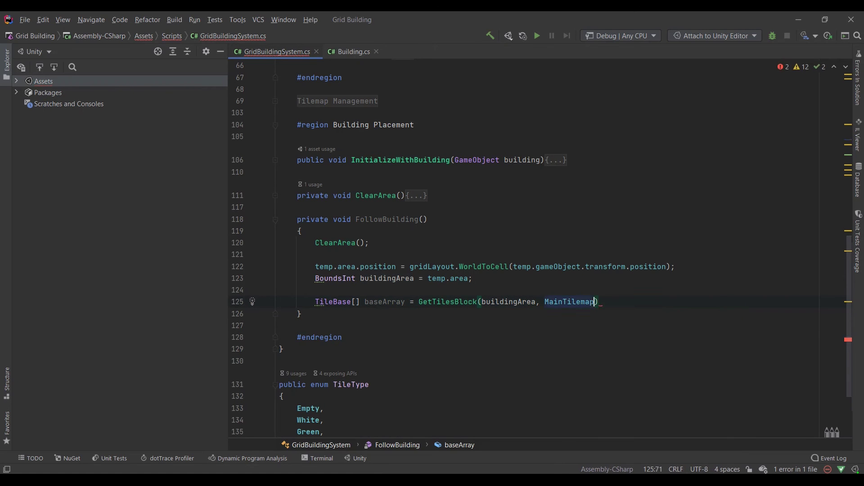
{"action": "type", "text": ";"}
{"action": "key", "text": "Return"}
{"action": "key", "text": "Return"}
{"action": "type", "text": "int size= "}
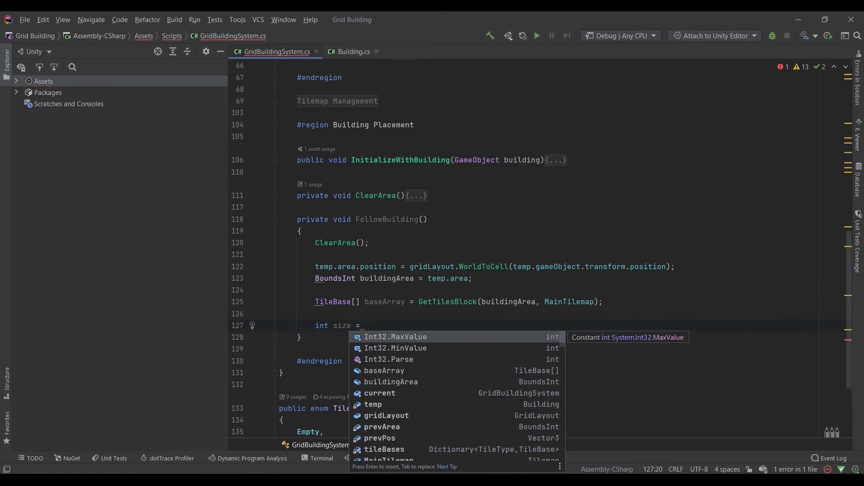
{"action": "type", "text": "base"}
Create a tileArray sized to baseArray.Length and loop over the base tiles.
{"action": "key", "text": "Escape"}
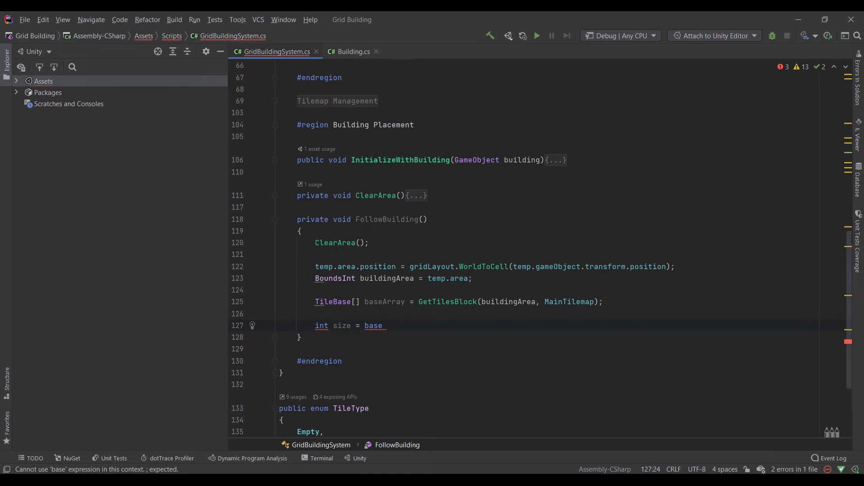
{"action": "type", "text": "seArray.Len"}
{"action": "key", "text": "Return"}
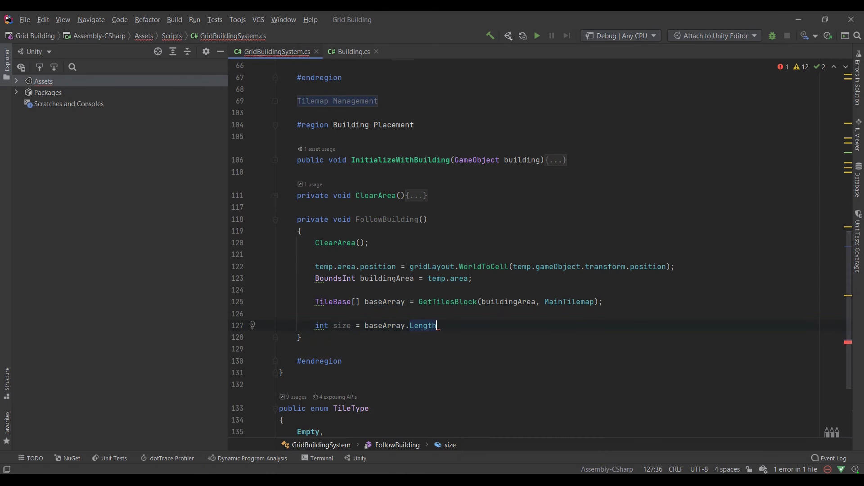
{"action": "type", "text": ";"}
{"action": "key", "text": "Return"}
{"action": "type", "text": "tile"}
{"action": "key", "text": "Return"}
{"action": "type", "text": "[] "}
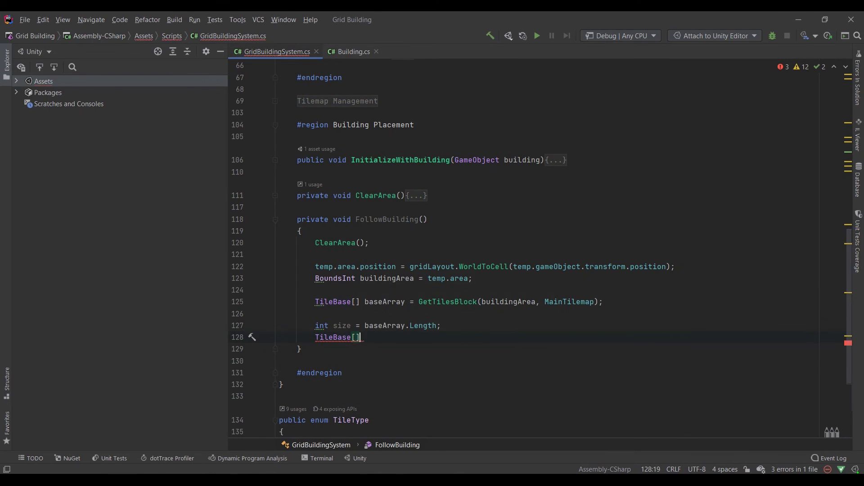
{"action": "type", "text": "tileArray"}
{"action": "type", "text": " = new TileBase[s"}
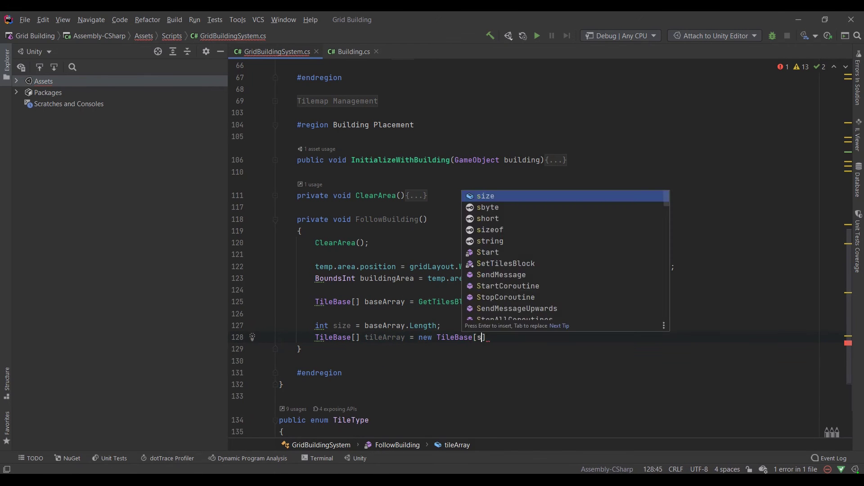
{"action": "type", "text": "ize];"}
{"action": "key", "text": "Return"}
{"action": "key", "text": "Return"}
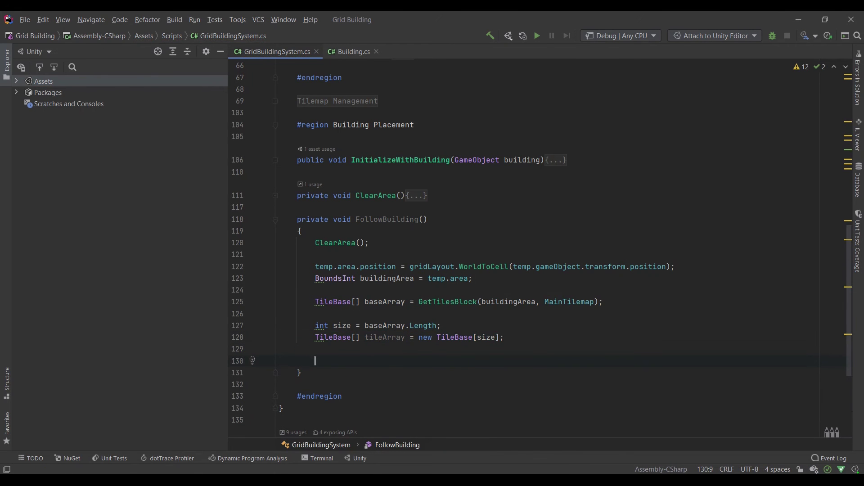
{"action": "type", "text": "for(int i = 0; i < "}
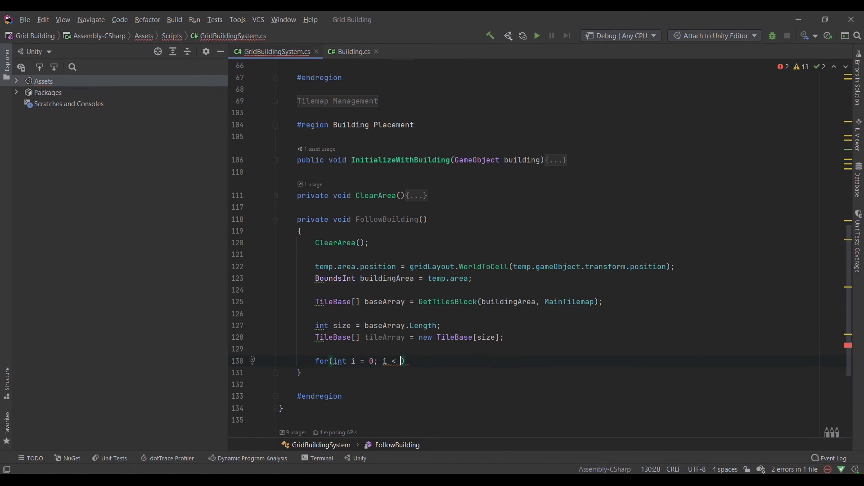
{"action": "type", "text": "baseArray.L"}
{"action": "key", "text": "Return"}
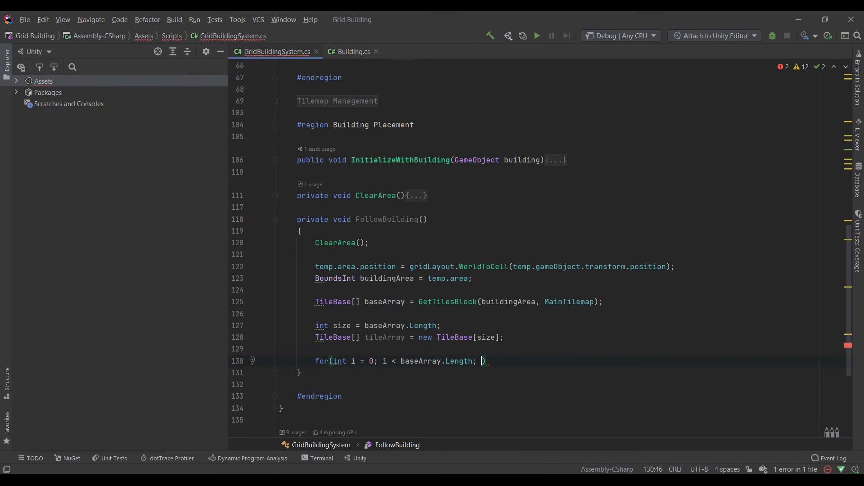
{"action": "type", "text": "i++)"}
{"action": "key", "text": "Return"}
{"action": "type", "text": "{"}
{"action": "key", "text": "Return"}
{"action": "type", "text": "if(baseArray"}
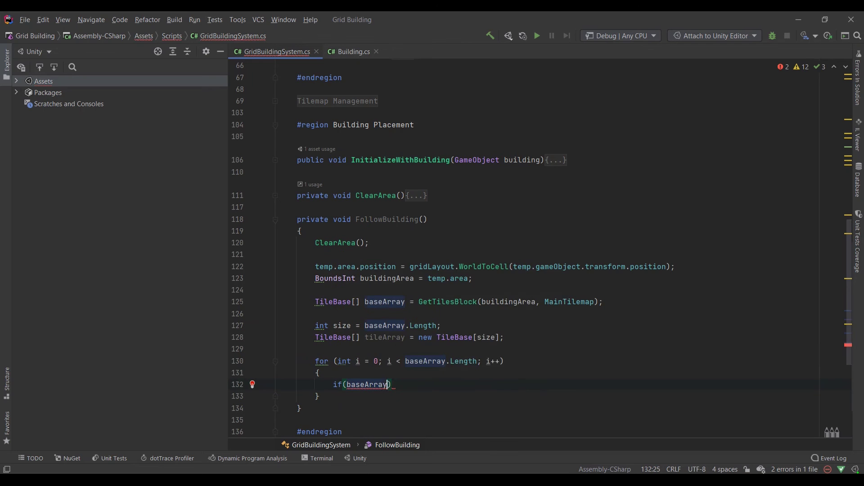
{"action": "type", "text": "[i] == til"}
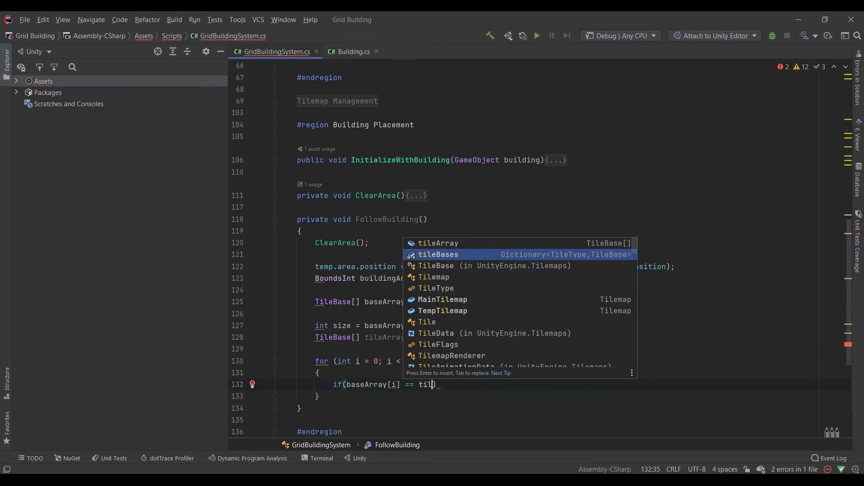
Set each tile to Green when its base tile is White.
{"action": "key", "text": "Return"}
{"action": "type", "text": "["}
{"action": "key", "text": "Down"}
{"action": "key", "text": "Down"}
{"action": "key", "text": "Down"}
{"action": "key", "text": "Return"}
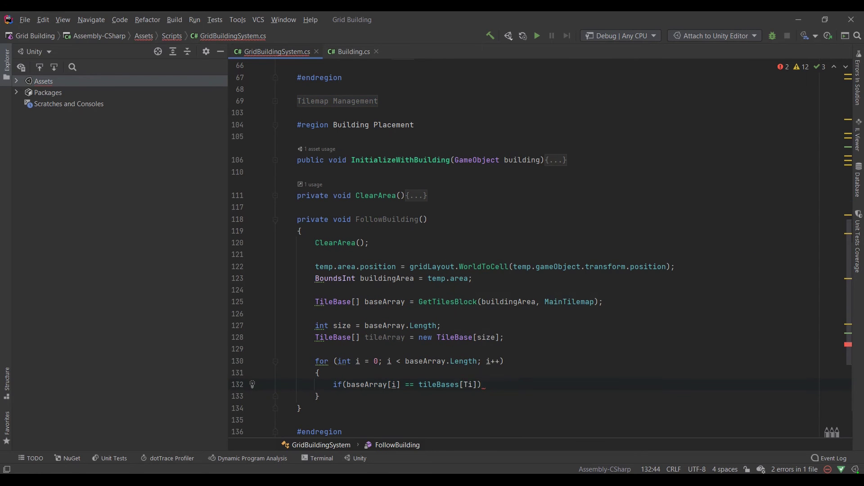
{"action": "key", "text": "End"}
{"action": "key", "text": "Return"}
{"action": "type", "text": "{"}
{"action": "key", "text": "Return"}
{"action": "type", "text": "tileArray[i] = ti"}
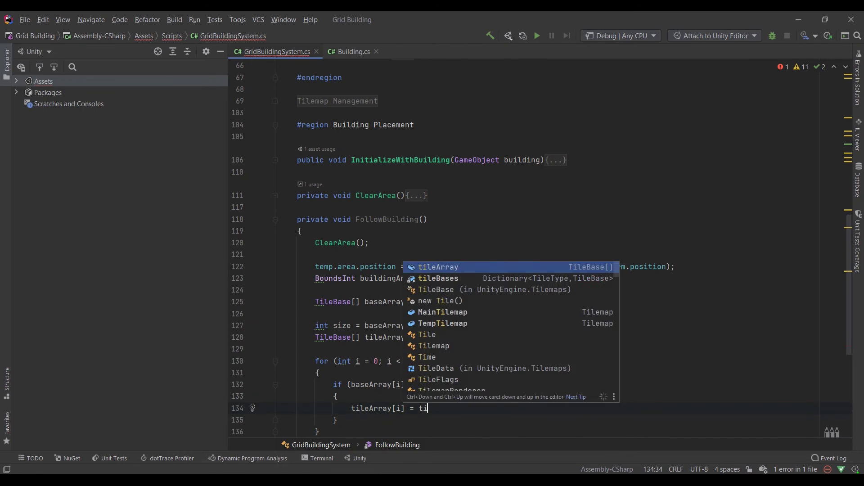
{"action": "key", "text": "Return"}
{"action": "type", "text": "[T"}
{"action": "key", "text": "Down"}
{"action": "key", "text": "Return"}
{"action": "type", "text": ";"}
{"action": "scroll", "coordinate": [540, 250], "scroll_direction": "down", "scroll_amount": 4}
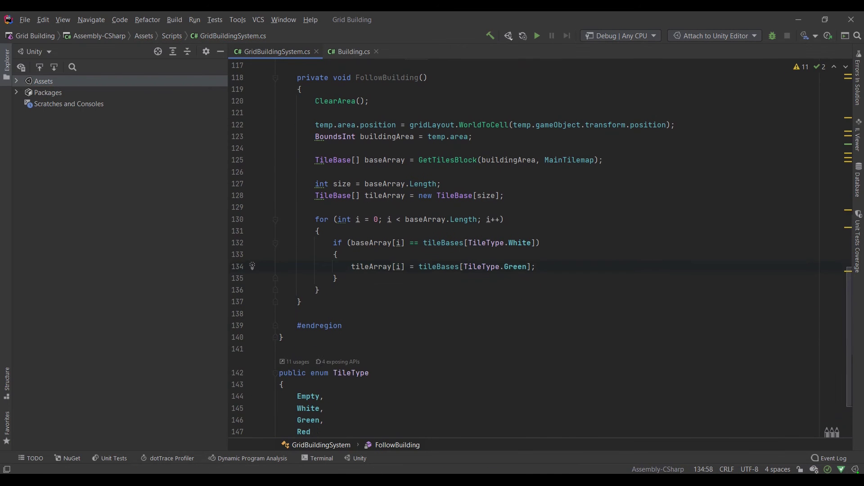
Otherwise fill the whole tileArray with Red and break the loop.
{"action": "key", "text": "Down"}
{"action": "key", "text": "End"}
{"action": "key", "text": "Return"}
{"action": "type", "text": "else"}
{"action": "key", "text": "Return"}
{"action": "type", "text": "FillTi"}
{"action": "key", "text": "Return"}
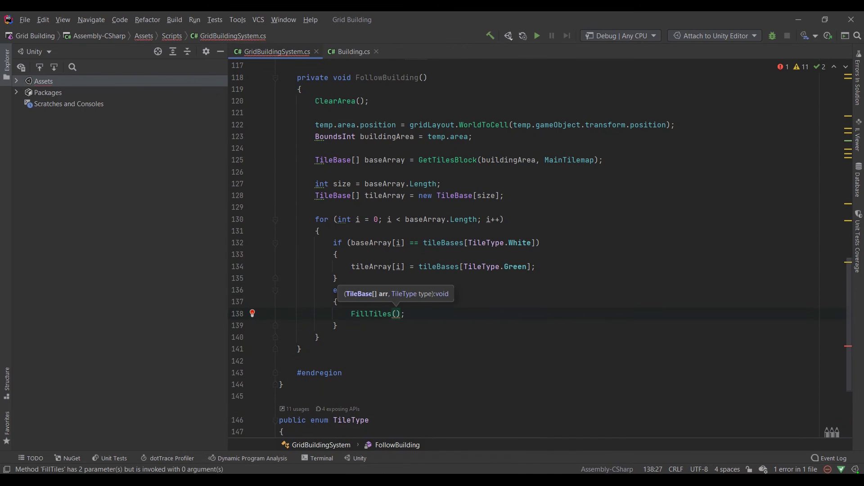
{"action": "type", "text": "tileA"}
{"action": "key", "text": "Return"}
{"action": "type", "text": ","}
{"action": "key", "text": "Down"}
{"action": "key", "text": "Down"}
{"action": "key", "text": "Return"}
{"action": "key", "text": "End"}
{"action": "type", "text": ";"}
{"action": "key", "text": "Return"}
{"action": "type", "text": "b"}
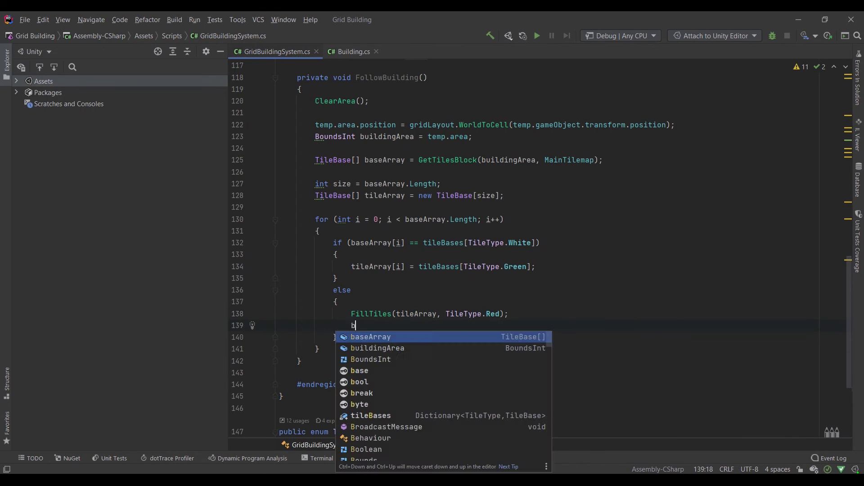
{"action": "type", "text": "rea"}
Apply tileArray to TempTilemap with SetTilesBlock, store prevArea, and fold all methods.
{"action": "key", "text": "Return"}
{"action": "key", "text": "Return"}
{"action": "type", "text": "Te"}
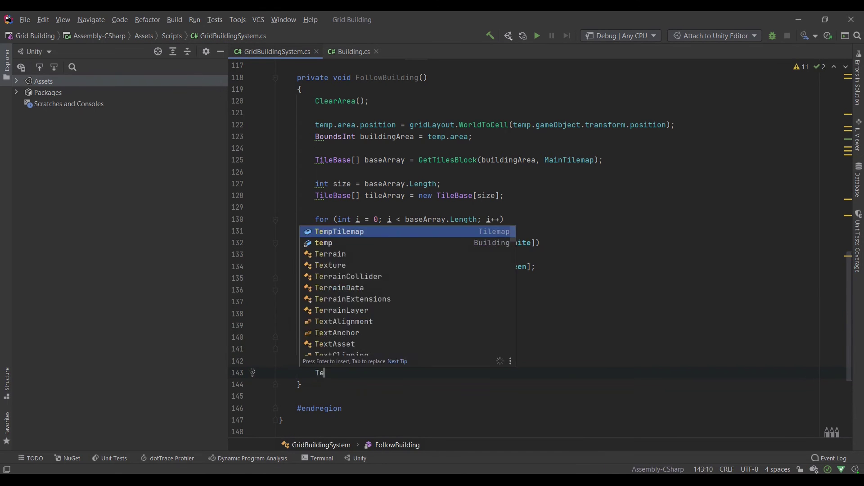
{"action": "key", "text": "Return"}
{"action": "type", "text": ".SetT"}
{"action": "key", "text": "Return"}
{"action": "type", "text": "buildingArea, til);"}
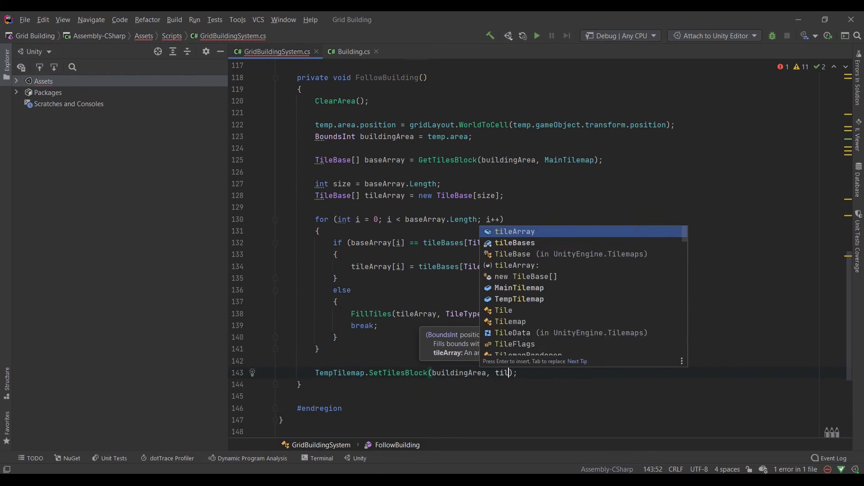
{"action": "key", "text": "Return"}
{"action": "key", "text": "End"}
{"action": "key", "text": "Return"}
{"action": "type", "text": "prevA"}
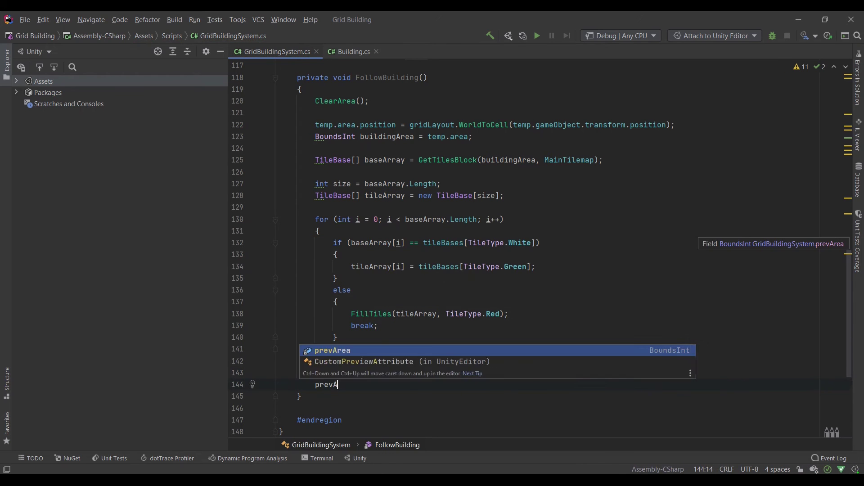
{"action": "key", "text": "Return"}
{"action": "type", "text": "= bu"}
{"action": "key", "text": "Return"}
{"action": "type", "text": ";"}
{"action": "scroll", "coordinate": [540, 257], "scroll_direction": "up", "scroll_amount": 1}
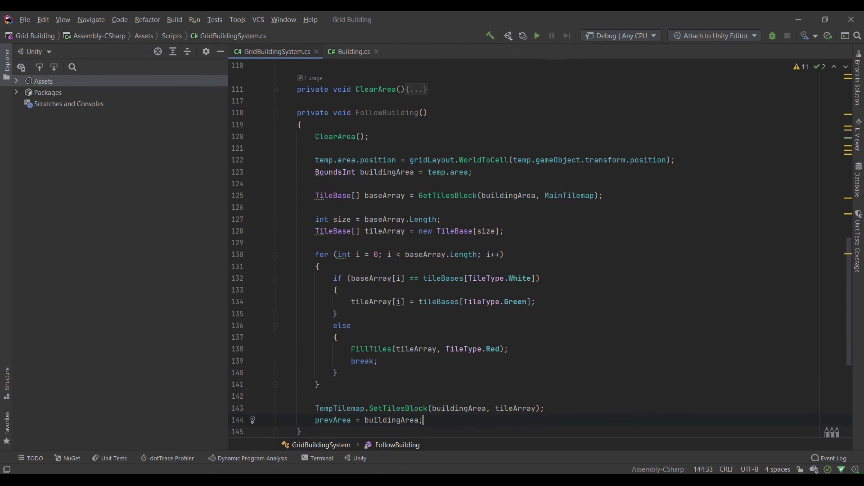
{"action": "key", "text": "ctrl+shift+minus"}
{"action": "scroll", "coordinate": [541, 257], "scroll_direction": "up", "scroll_amount": 2}
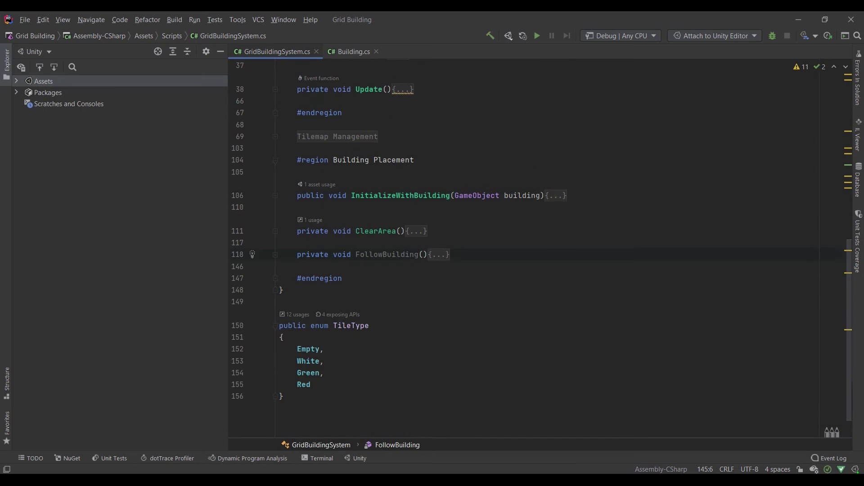
Call FollowBuilding() right after the Instantiate line in InitializeWithBuilding.
{"action": "key", "text": "Up"}
{"action": "key", "text": "Up"}
{"action": "key", "text": "Up"}
{"action": "key", "text": "ctrl+equal"}
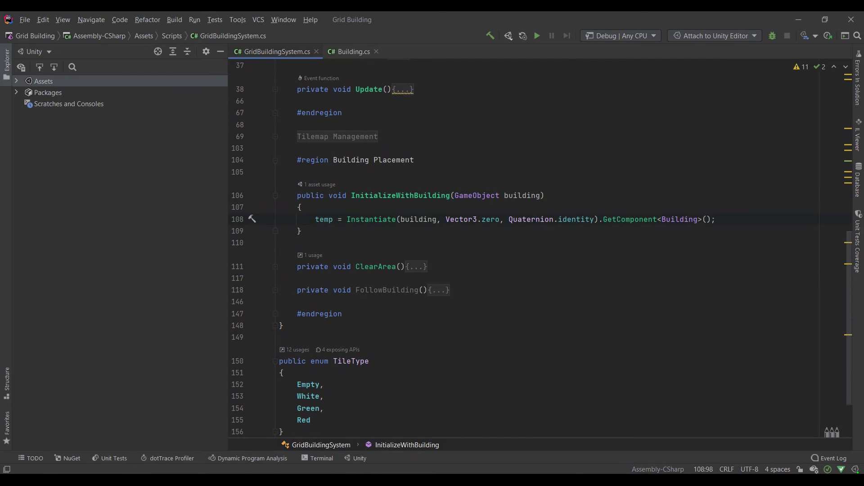
{"action": "key", "text": "Return"}
{"action": "type", "text": "Fo"}
{"action": "key", "text": "Return"}
{"action": "type", "text": ";"}
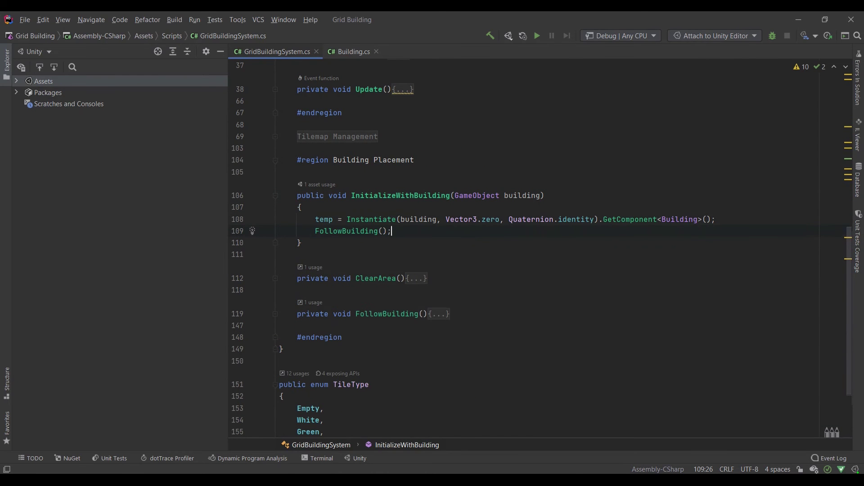
{"action": "key", "text": "ctrl+minus"}
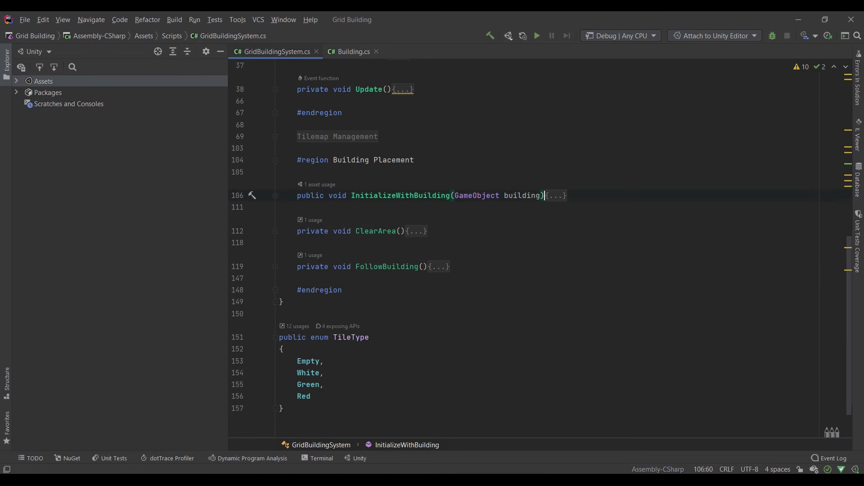
Add a FollowBuilding() call after prevPos = cellPos in Update.
{"action": "key", "text": "Up"}
{"action": "key", "text": "Up"}
{"action": "key", "text": "Up"}
{"action": "key", "text": "ctrl+equal"}
{"action": "key", "text": "Down"}
{"action": "key", "text": "Down"}
{"action": "key", "text": "Down"}
{"action": "key", "text": "End"}
{"action": "key", "text": "Return"}
{"action": "type", "text": "Fo"}
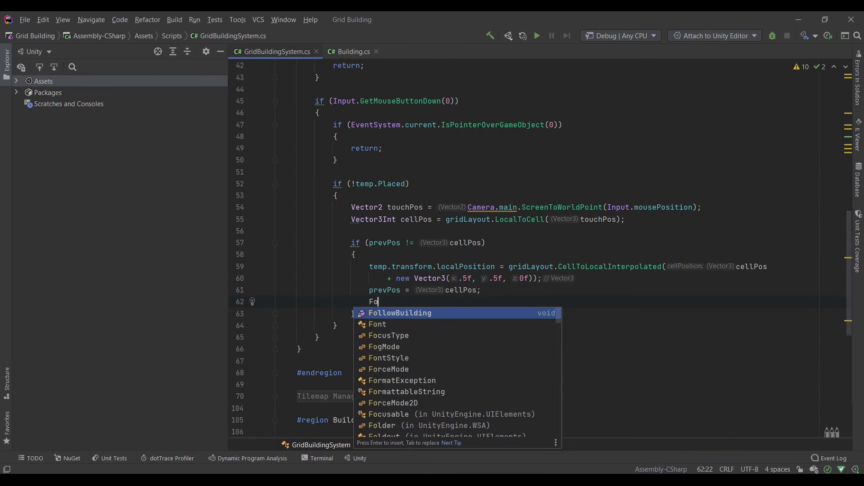
{"action": "key", "text": "Return"}
{"action": "type", "text": ";"}
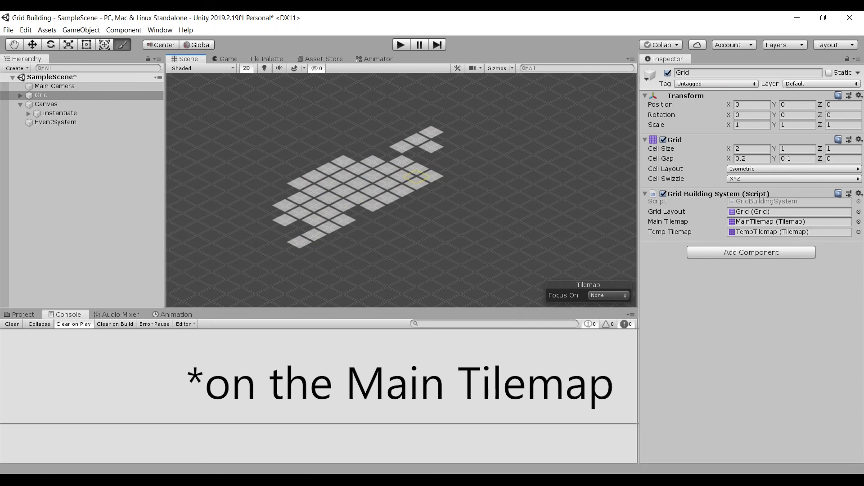
Paint white tiles below, right and upper right of the grid, then enter Play mode.
{"action": "mouse_move", "coordinate": [432, 184]}
{"action": "left_mouse_down"}
{"action": "mouse_move", "coordinate": [394, 260]}
{"action": "mouse_move", "coordinate": [527, 266]}
{"action": "mouse_move", "coordinate": [489, 244]}
{"action": "mouse_move", "coordinate": [460, 258]}
{"action": "left_mouse_up"}
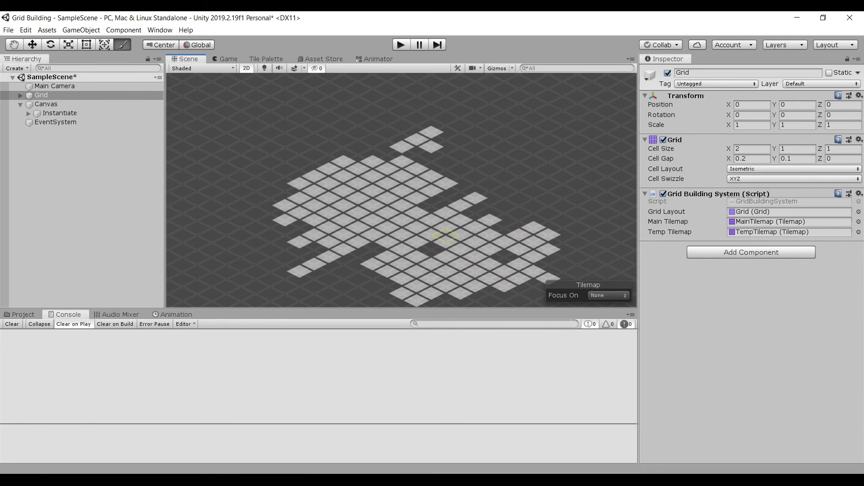
{"action": "left_click_drag", "start_coordinate": [460, 213], "coordinate": [475, 162]}
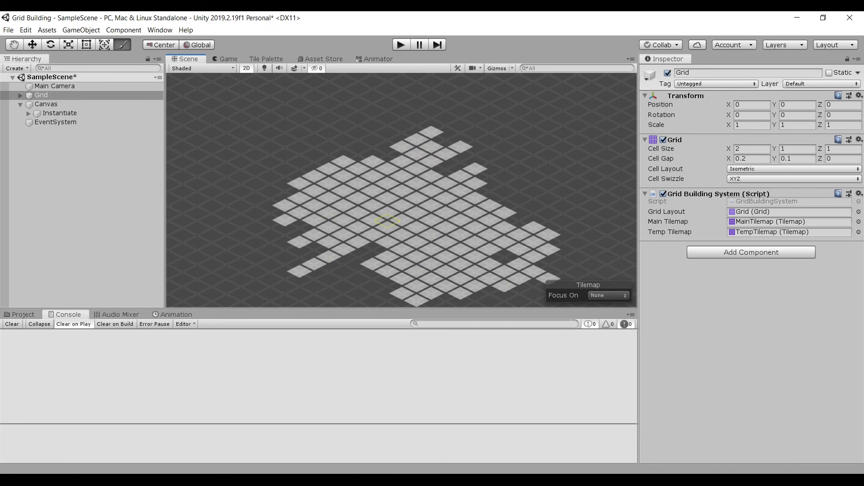
{"action": "key", "text": "ctrl+p"}
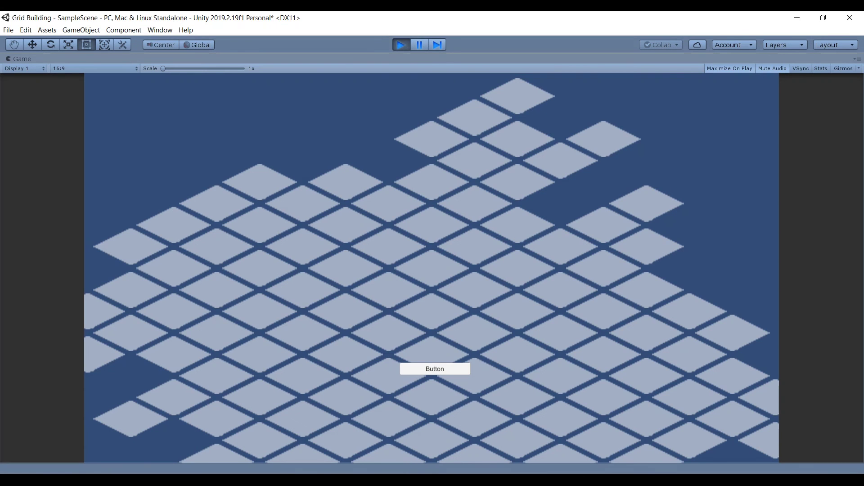
Spawn a house prefab onto the isometric grid using the Game view Button.
{"action": "left_click", "coordinate": [435, 369]}
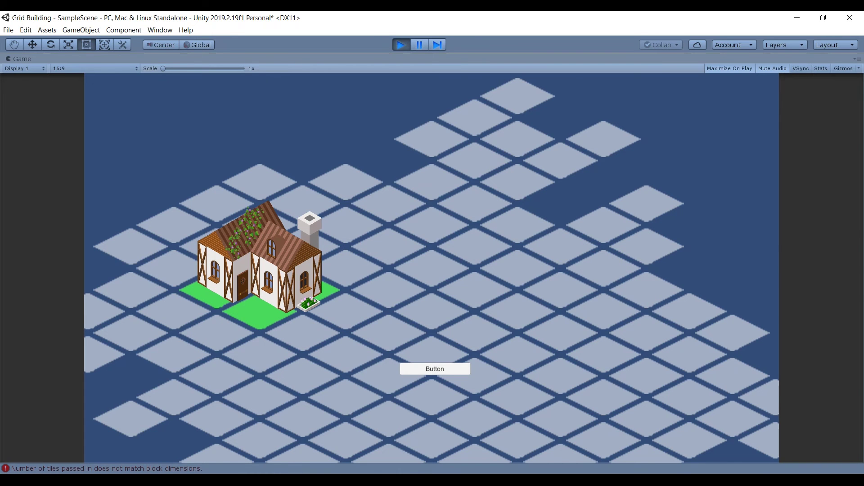
{"action": "type", "text": "public bool"}
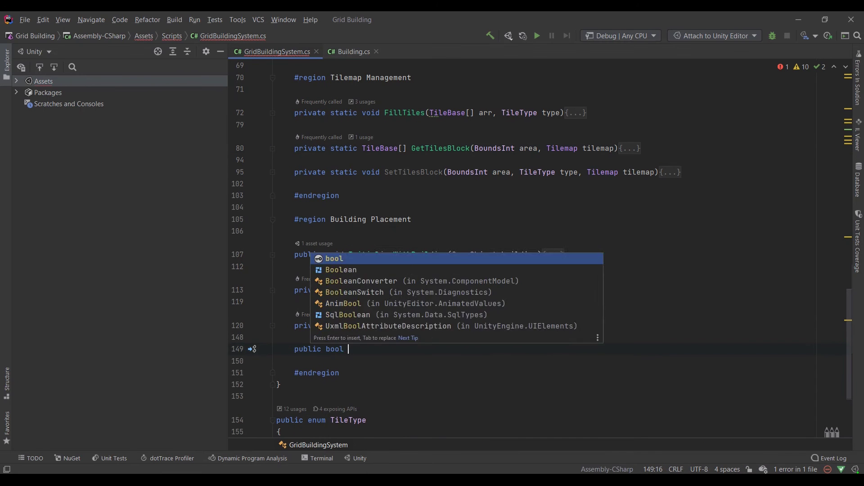
{"action": "type", "text": " CanTakeArea"}
{"action": "type", "text": "(Bou"}
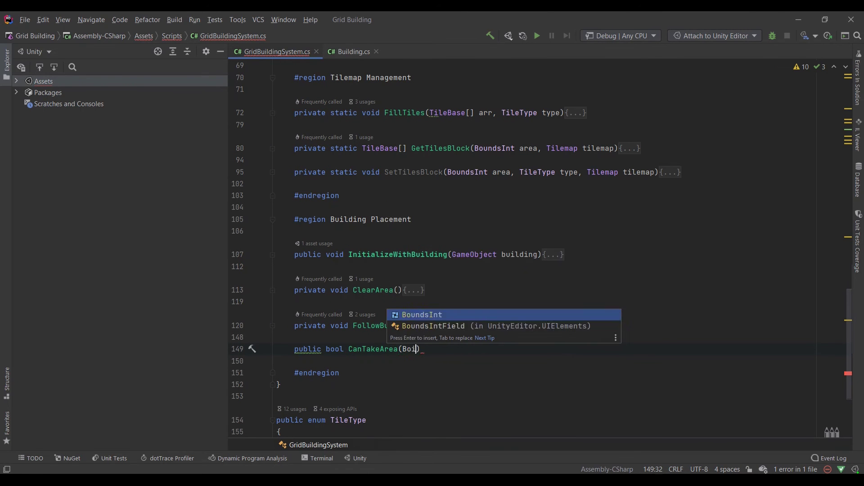
Start CanTakeArea(BoundsInt area), fetching the area's tiles into baseArray with GetTilesBlock.
{"action": "key", "text": "Return"}
{"action": "key", "text": "Return"}
{"action": "type", "text": "{"}
{"action": "key", "text": "Return"}
{"action": "type", "text": "Til"}
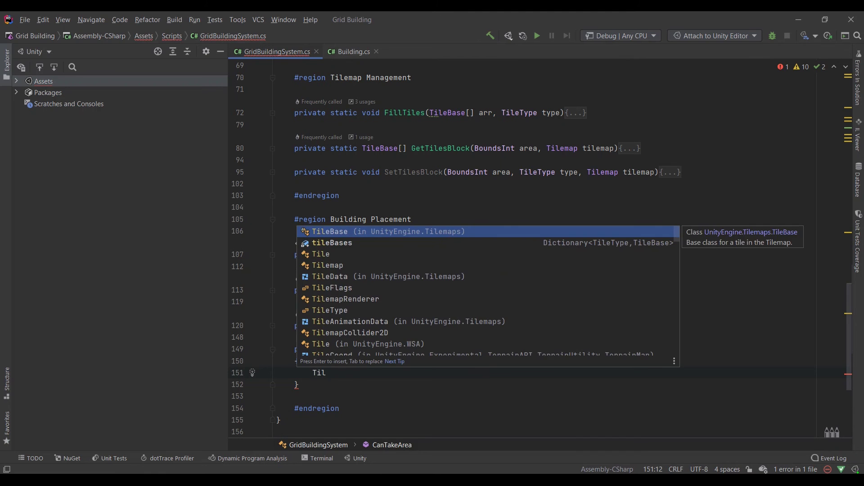
{"action": "key", "text": "Return"}
{"action": "type", "text": "[] ba"}
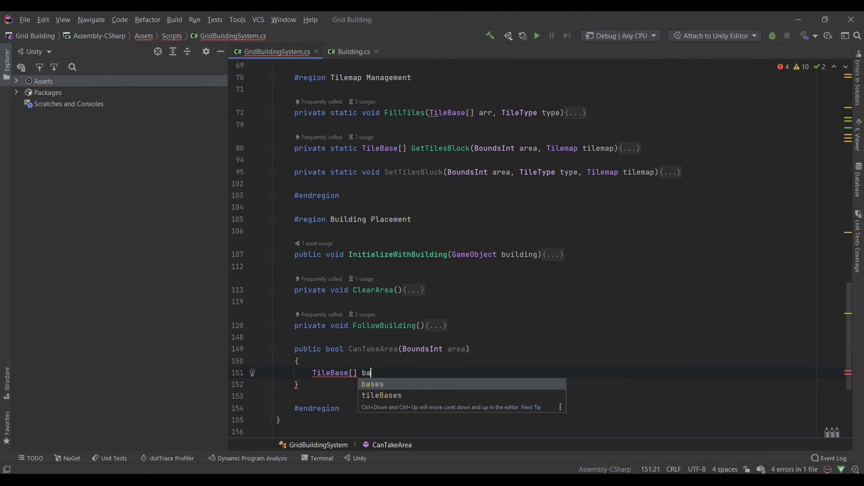
{"action": "type", "text": "seArray = Get"}
{"action": "key", "text": "Return"}
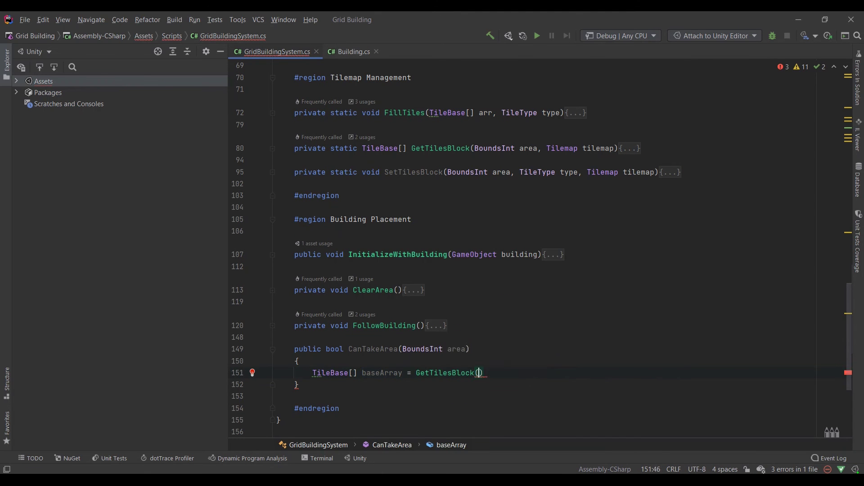
{"action": "type", "text": "area, MainTilemap);"}
{"action": "key", "text": "Return"}
{"action": "type", "text": "fore"}
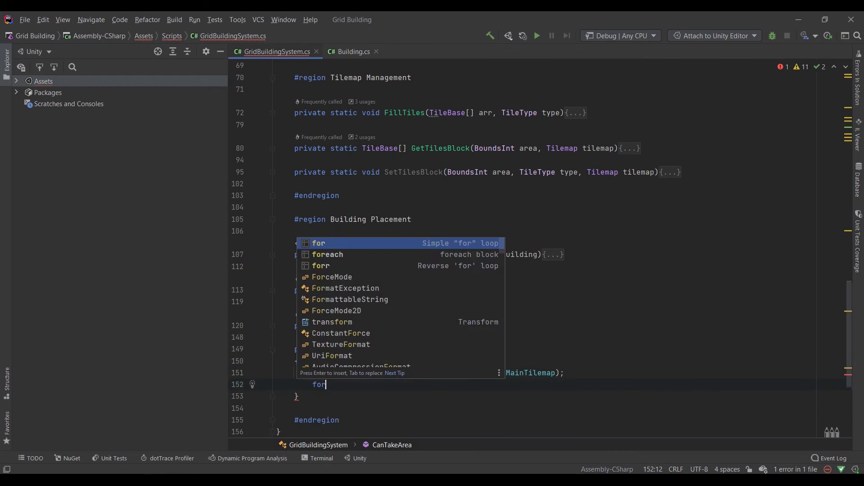
Loop over baseArray, logging 'Cannot place here' and rejecting any tile that isn't TileType.White.
{"action": "key", "text": "Return"}
{"action": "type", "text": "ba"}
{"action": "key", "text": "Return"}
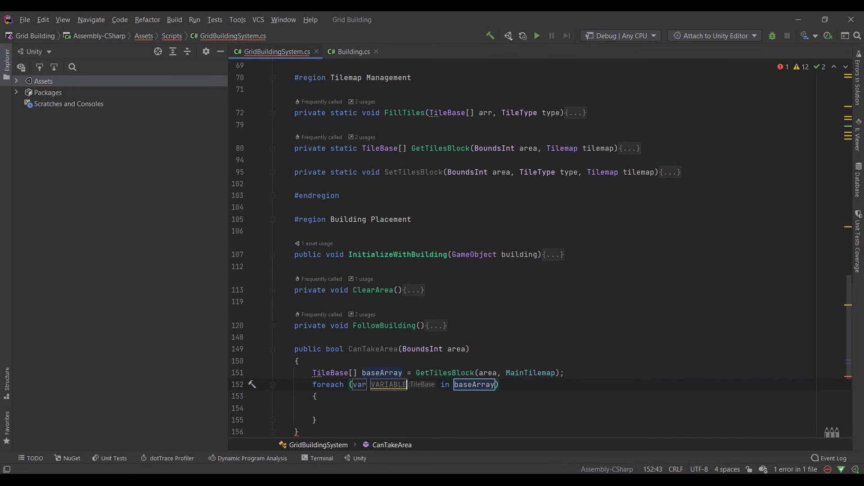
{"action": "type", "text": "b"}
{"action": "key", "text": "Return"}
{"action": "type", "text": "if("}
{"action": "key", "text": "Escape"}
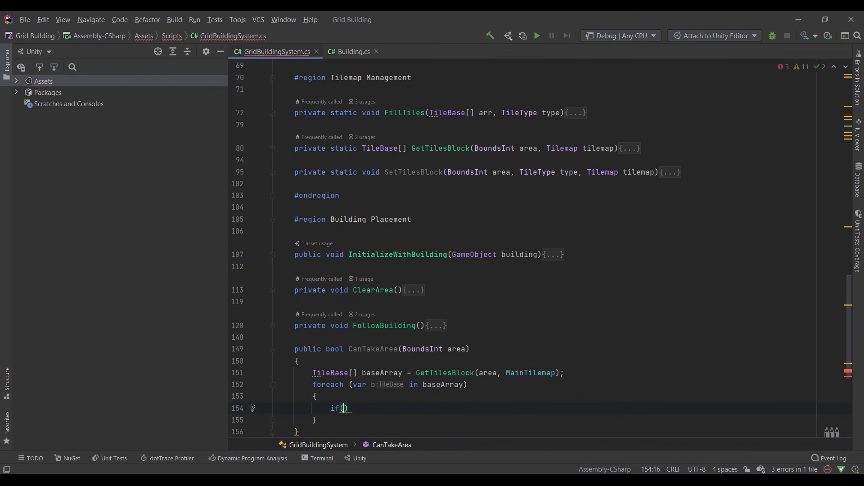
{"action": "type", "text": "b != ti"}
{"action": "key", "text": "Return"}
{"action": "type", "text": "[Ti"}
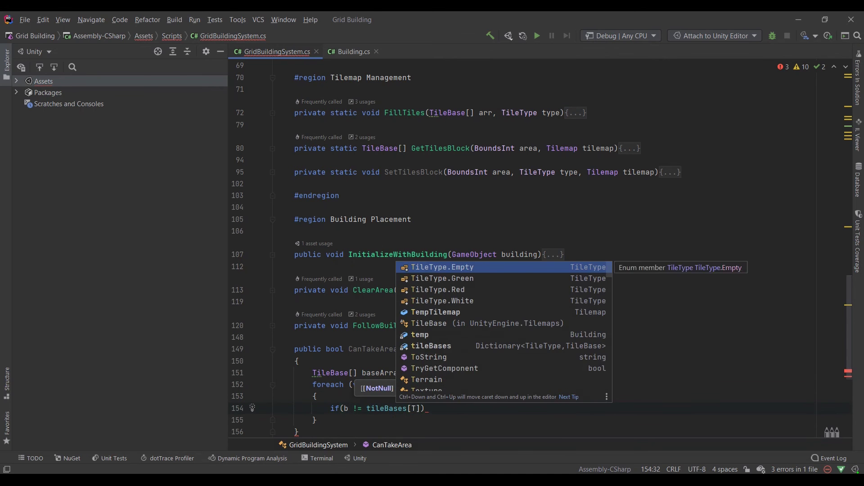
{"action": "key", "text": "Down"}
{"action": "key", "text": "Down"}
{"action": "key", "text": "Down"}
{"action": "key", "text": "Return"}
{"action": "key", "text": "Return"}
{"action": "type", "text": "{"}
{"action": "key", "text": "Return"}
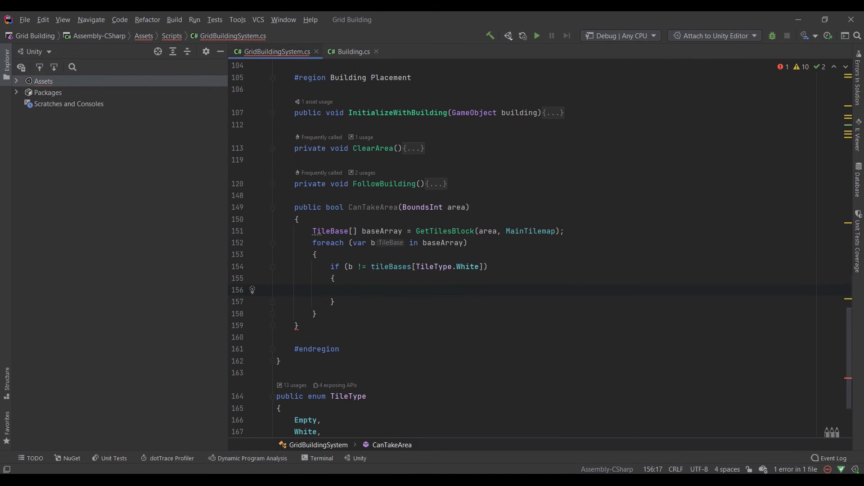
{"action": "type", "text": "Debug.Lo"}
{"action": "key", "text": "Return"}
{"action": "type", "text": "\"Ca"}
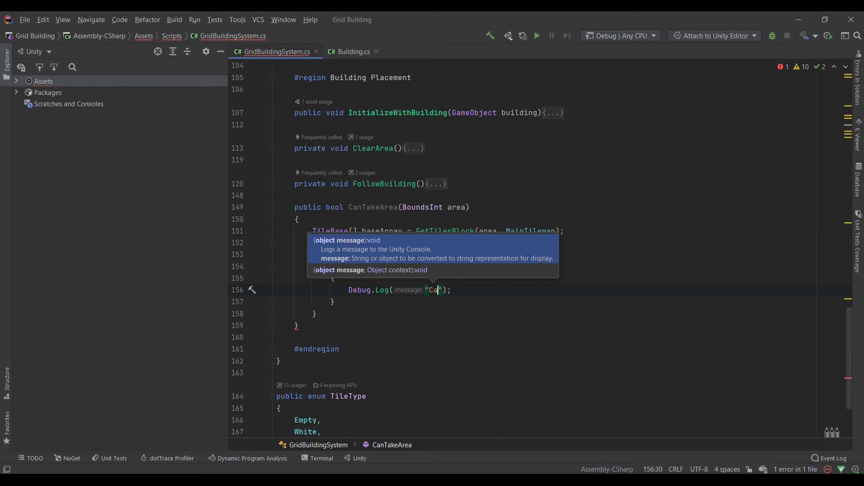
{"action": "type", "text": "nnot place here\""}
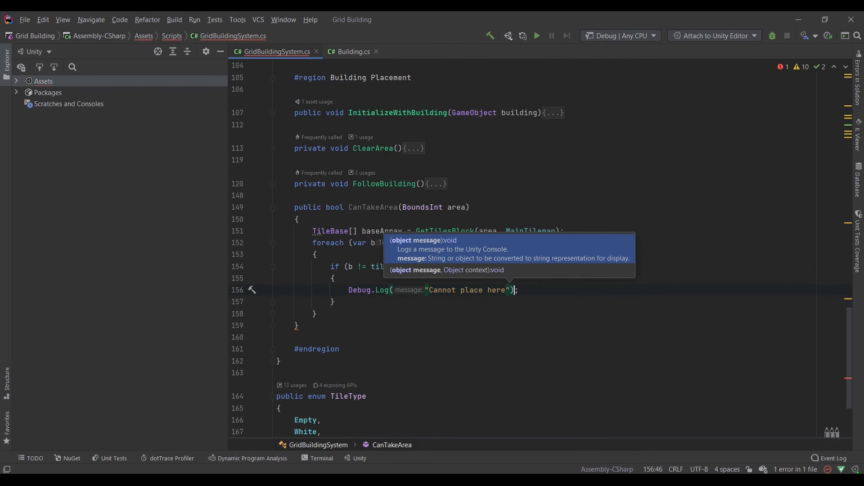
{"action": "key", "text": "Return"}
{"action": "type", "text": "return false;"}
Add the closing return after the loop and go back to Building.cs.
{"action": "key", "text": "Down"}
{"action": "key", "text": "Down"}
{"action": "key", "text": "Return"}
{"action": "key", "text": "Return"}
{"action": "type", "text": "re"}
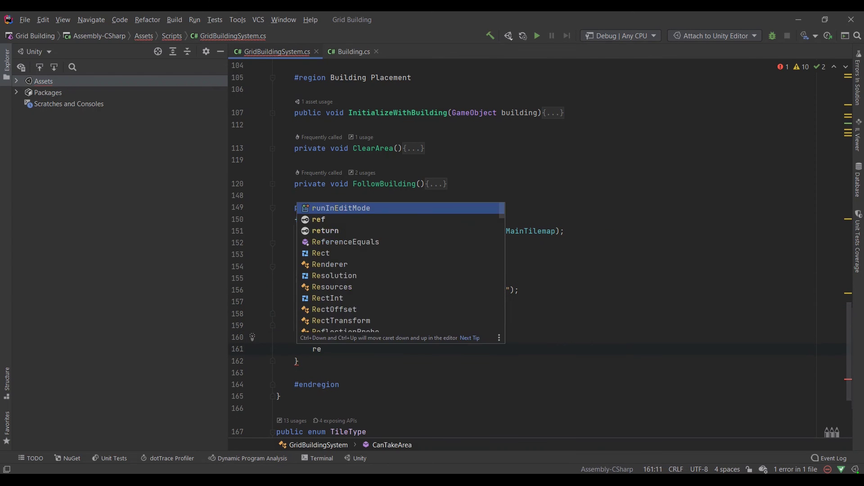
{"action": "type", "text": "turn true;"}
{"action": "key", "text": "alt+Right"}
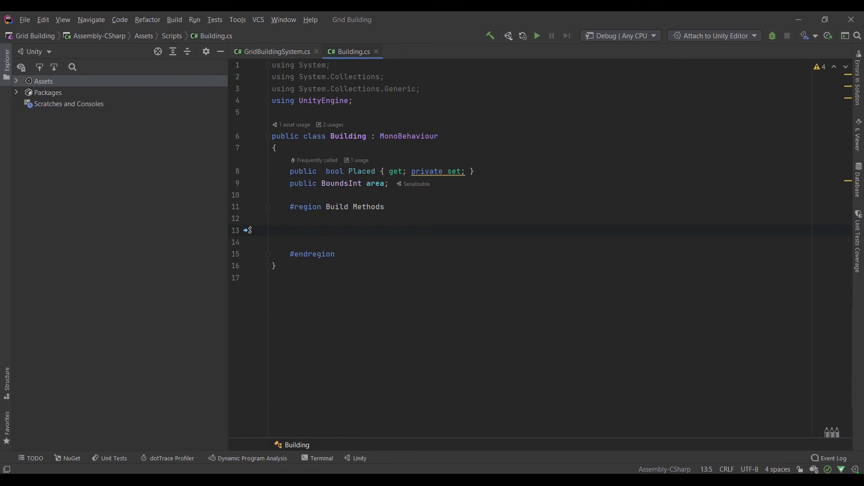
{"action": "type", "text": "public bool "}
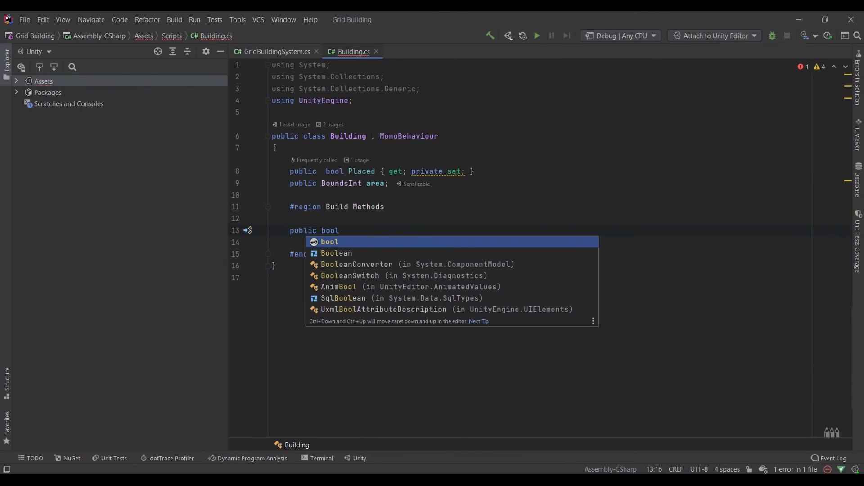
{"action": "type", "text": "Can"}
In CanBePlaced, get the building's Vector3Int cell position from GridBuildingSystem's gridLayout.
{"action": "key", "text": "Escape"}
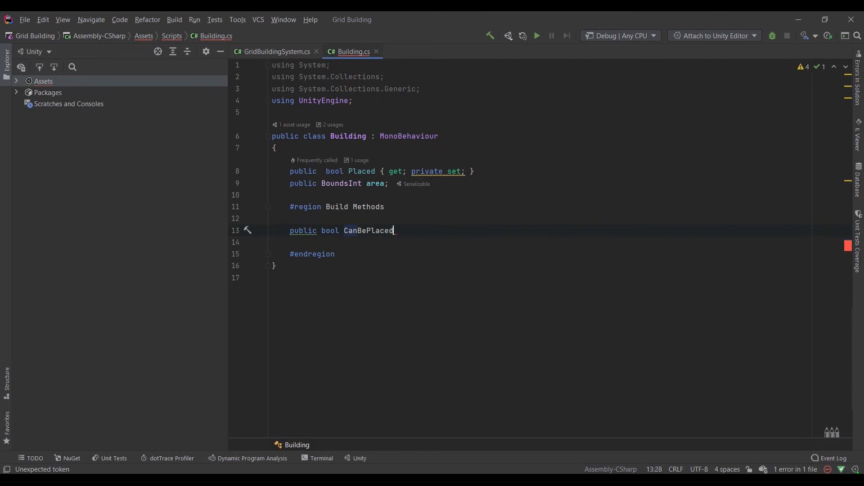
{"action": "type", "text": "()"}
{"action": "key", "text": "Return"}
{"action": "type", "text": "{"}
{"action": "key", "text": "Return"}
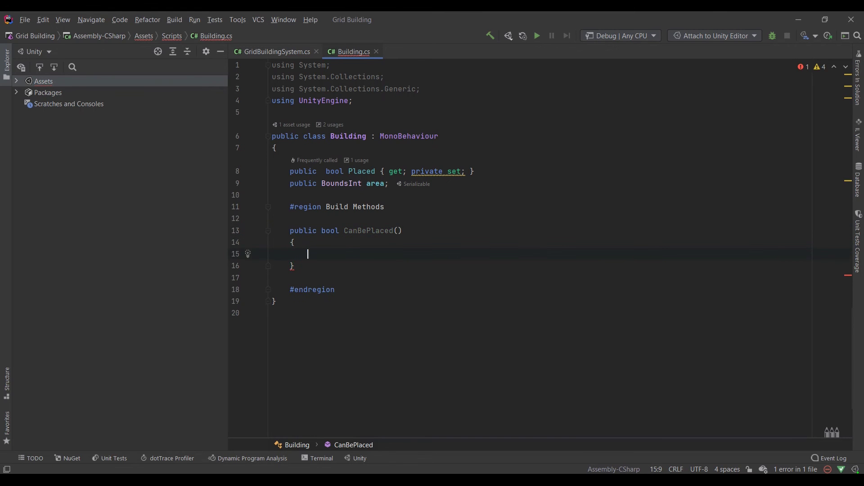
{"action": "type", "text": "Vector"}
{"action": "key", "text": "Return"}
{"action": "type", "text": "positi"}
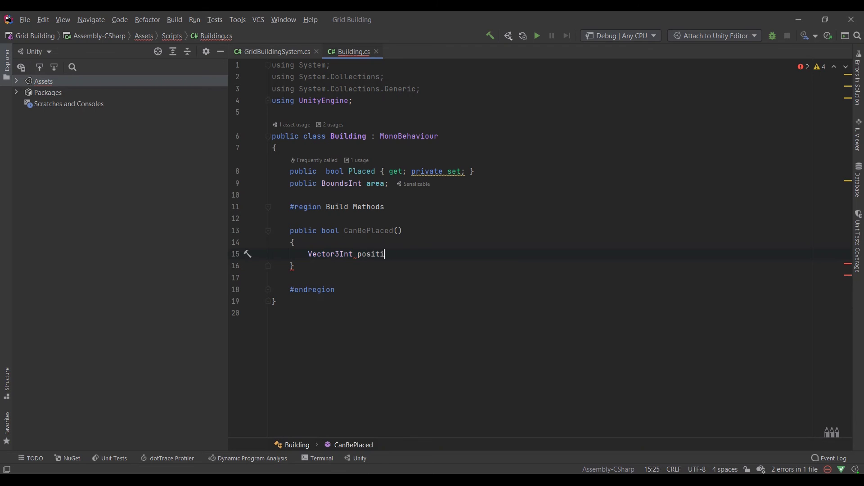
{"action": "type", "text": "onInt = G"}
{"action": "key", "text": "Return"}
{"action": "type", "text": ".current.gr"}
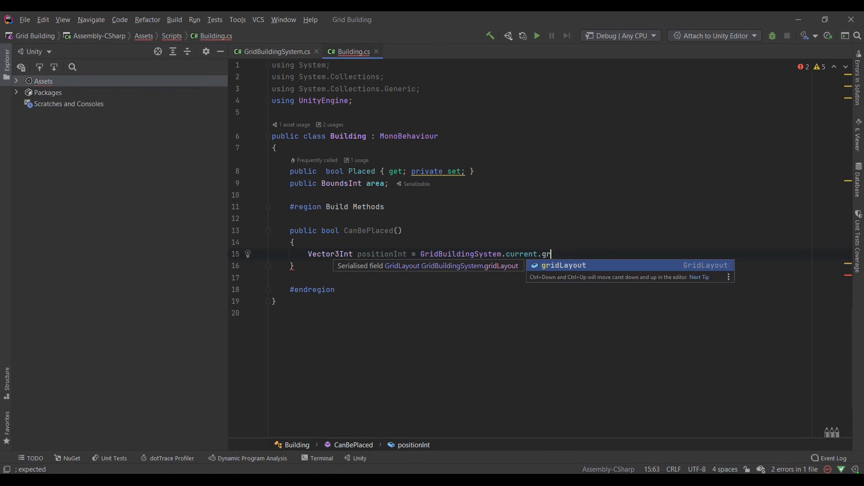
{"action": "key", "text": "Return"}
{"action": "type", "text": ".LocalToCell(transform.position"}
{"action": "key", "text": "Return"}
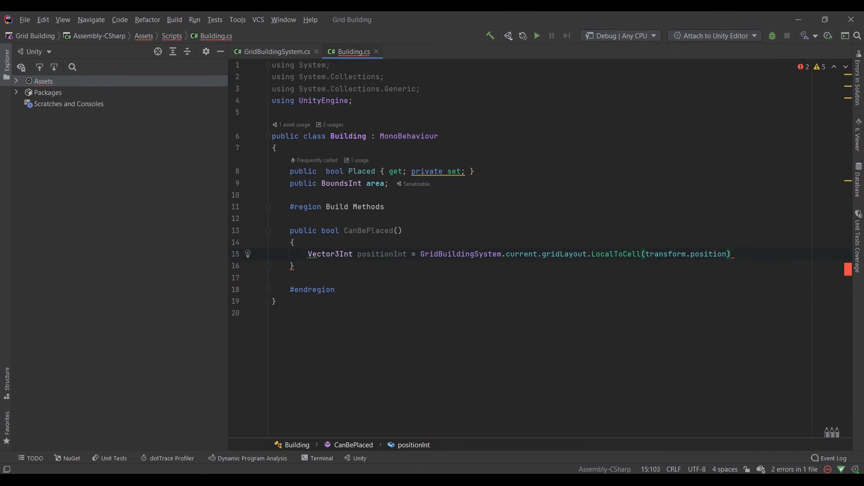
{"action": "type", "text": ";"}
Create a BoundsInt areaTemp from the building's area, positioned at positionInt.
{"action": "key", "text": "Return"}
{"action": "type", "text": "Boun"}
{"action": "key", "text": "Return"}
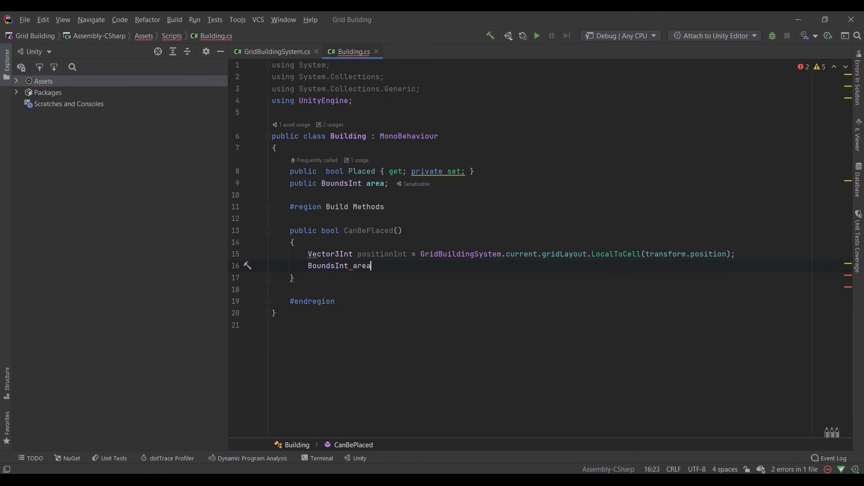
{"action": "type", "text": "= area;"}
{"action": "key", "text": "Return"}
{"action": "type", "text": "are"}
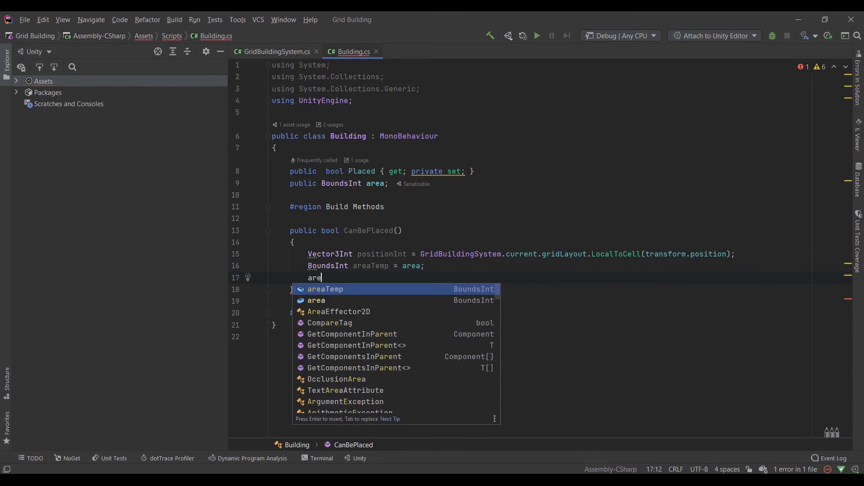
{"action": "key", "text": "Return"}
{"action": "type", "text": ".position = po"}
{"action": "key", "text": "Return"}
{"action": "type", "text": ";"}
{"action": "key", "text": "Return"}
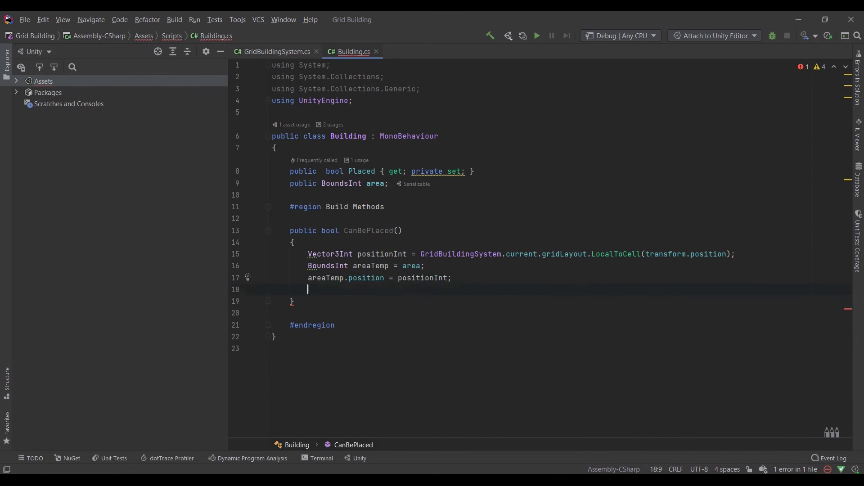
Return true when GridBuildingSystem's CanTakeArea accepts areaTemp, otherwise return false.
{"action": "key", "text": "Return"}
{"action": "type", "text": "if(Grid"}
{"action": "key", "text": "Return"}
{"action": "type", "text": ".current."}
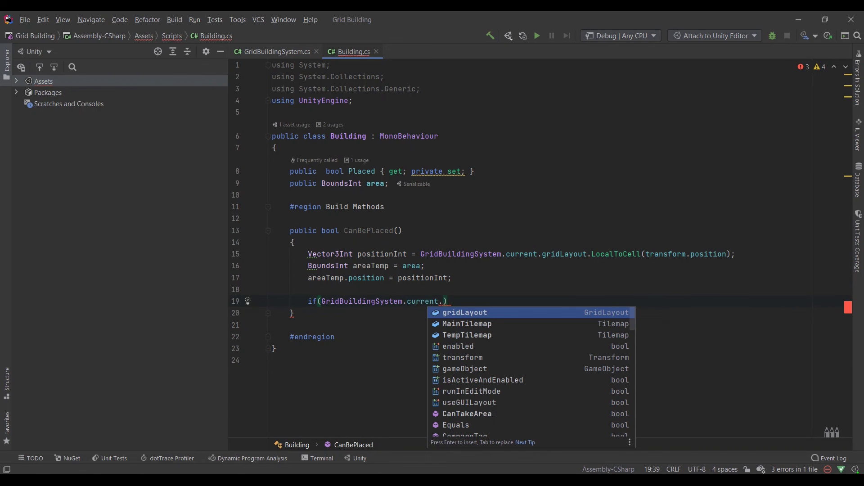
{"action": "type", "text": "Can"}
{"action": "key", "text": "Return"}
{"action": "type", "text": "areaTemp){"}
{"action": "key", "text": "Return"}
{"action": "type", "text": "return"}
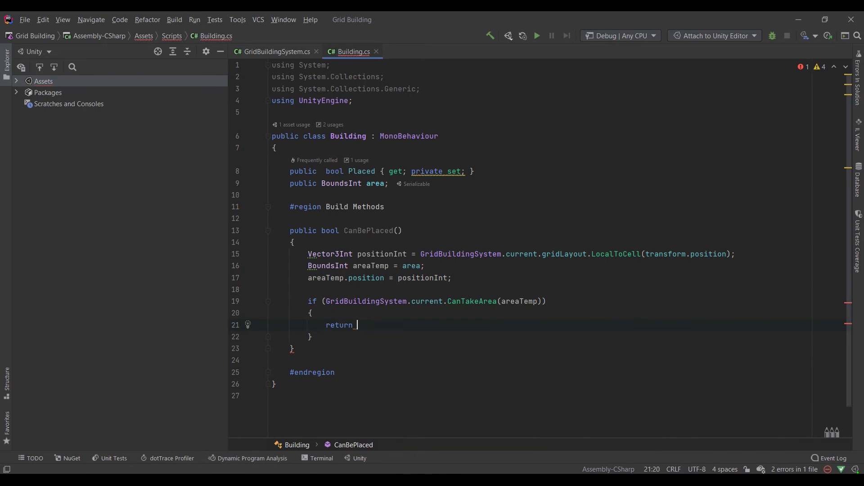
{"action": "type", "text": " true;"}
{"action": "key", "text": "Down"}
{"action": "key", "text": "Return"}
{"action": "key", "text": "Return"}
{"action": "type", "text": "return false;"}
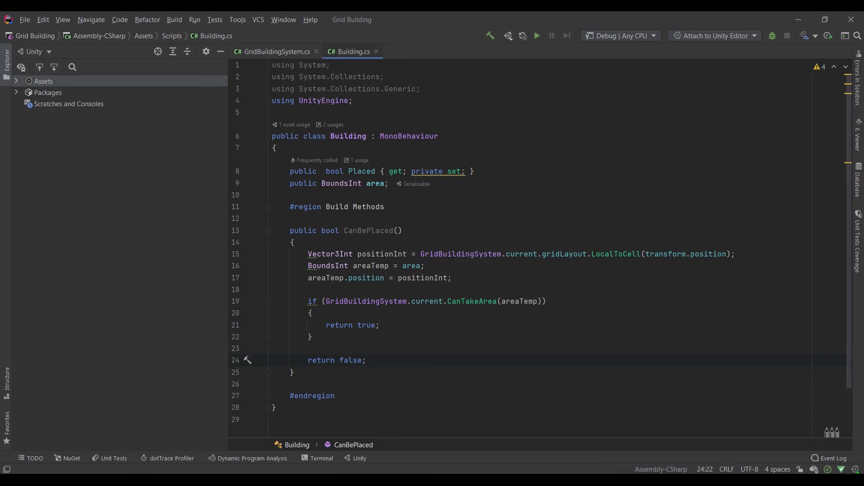
{"action": "key", "text": "ctrl+Tab"}
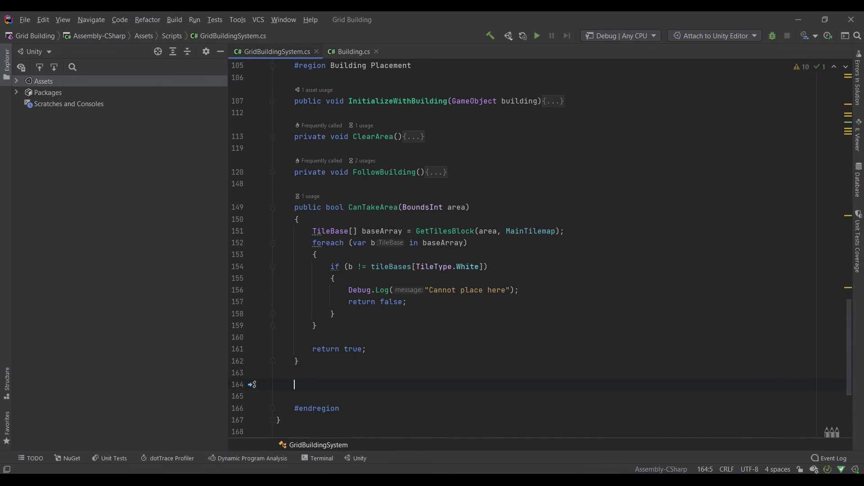
{"action": "type", "text": "pub"}
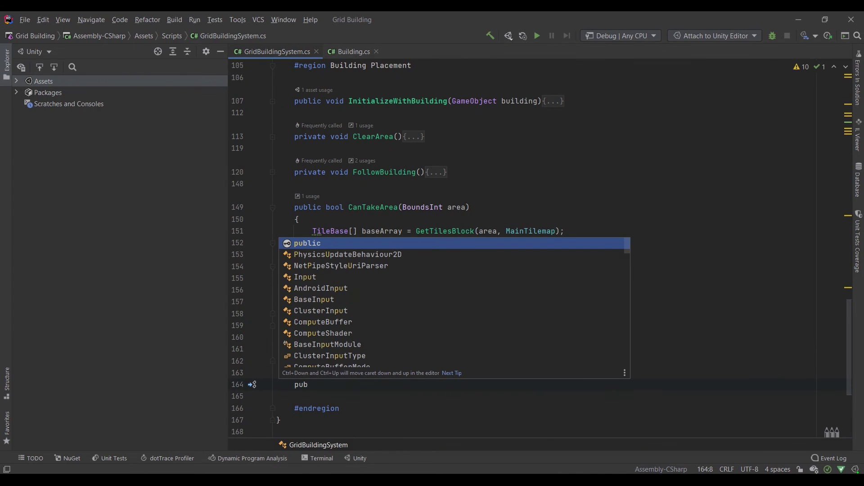
{"action": "type", "text": "blic void TakeArea"}
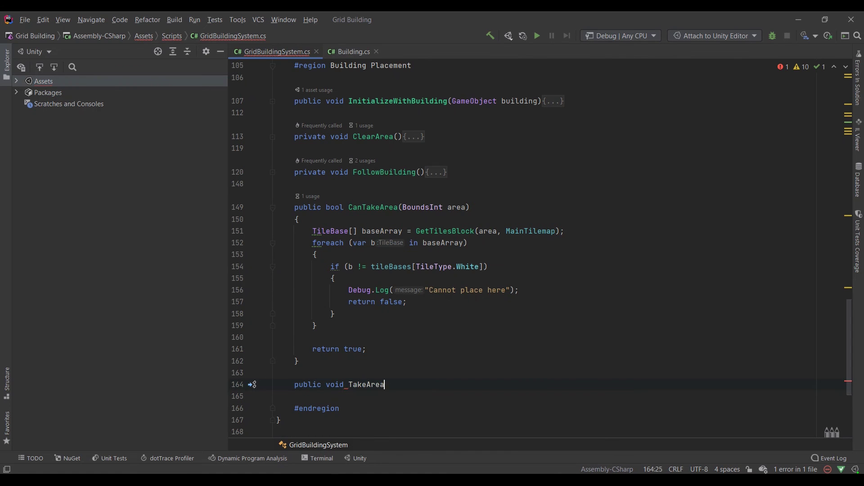
{"action": "type", "text": "(Bo"}
Write TakeArea(BoundsInt area), clearing TempTilemap to Empty and painting MainTilemap Green.
{"action": "key", "text": "Return"}
{"action": "type", "text": "area"}
{"action": "key", "text": "Return"}
{"action": "type", "text": "{"}
{"action": "key", "text": "Return"}
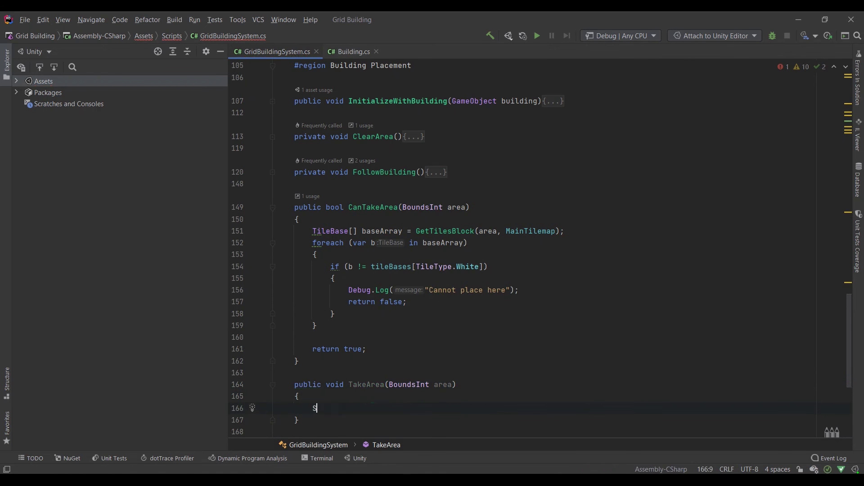
{"action": "type", "text": "SetTilesBlock("}
{"action": "type", "text": "area, Ti"}
{"action": "key", "text": "Return"}
{"action": "type", "text": ", Te"}
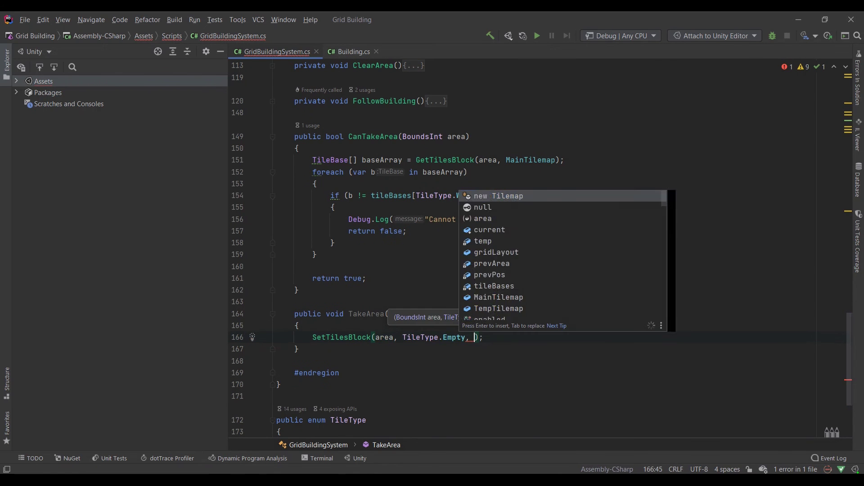
{"action": "type", "text": "mp"}
{"action": "key", "text": "Return"}
{"action": "type", "text": ")"}
{"action": "key", "text": "End"}
{"action": "key", "text": "Return"}
{"action": "type", "text": "SetTilesBlock(area"}
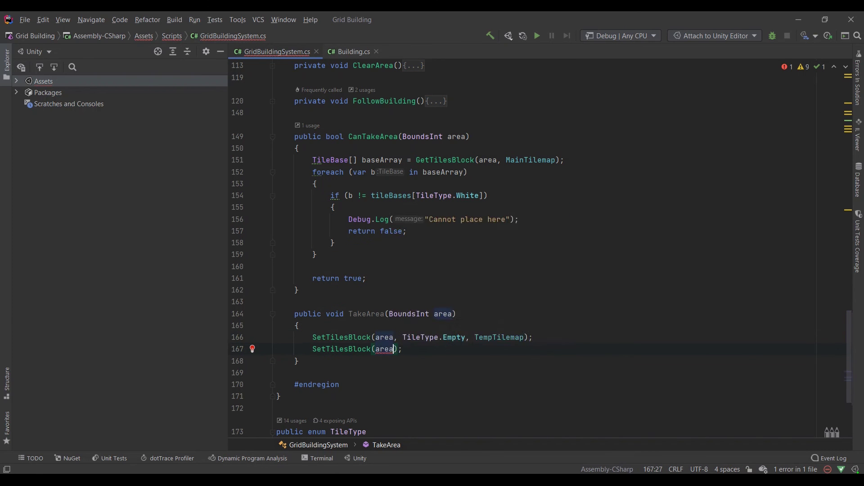
{"action": "type", "text": ", Ti"}
{"action": "key", "text": "Down"}
{"action": "key", "text": "Return"}
{"action": "type", "text": ", M"}
{"action": "key", "text": "Return"}
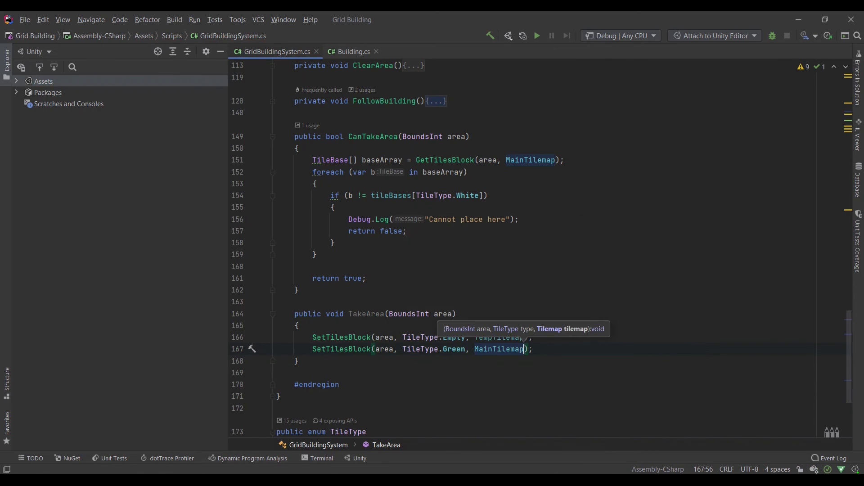
{"action": "key", "text": "Down"}
{"action": "key", "text": "ctrl+Tab"}
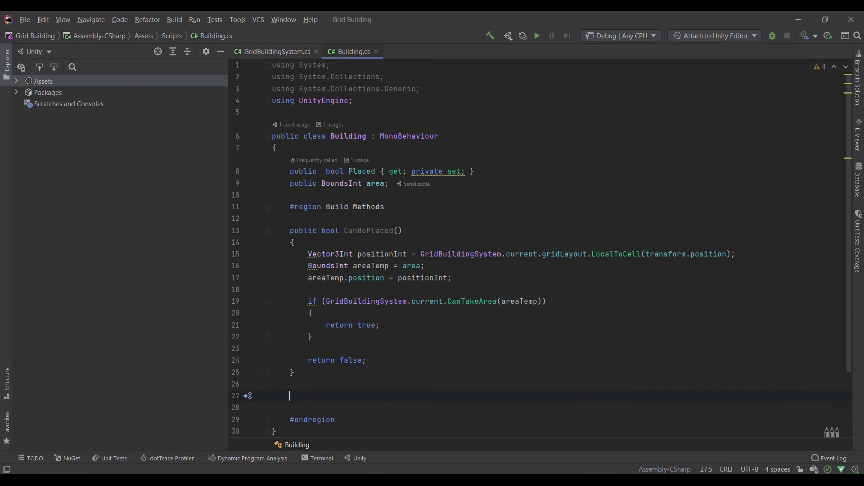
{"action": "type", "text": "public void Place"}
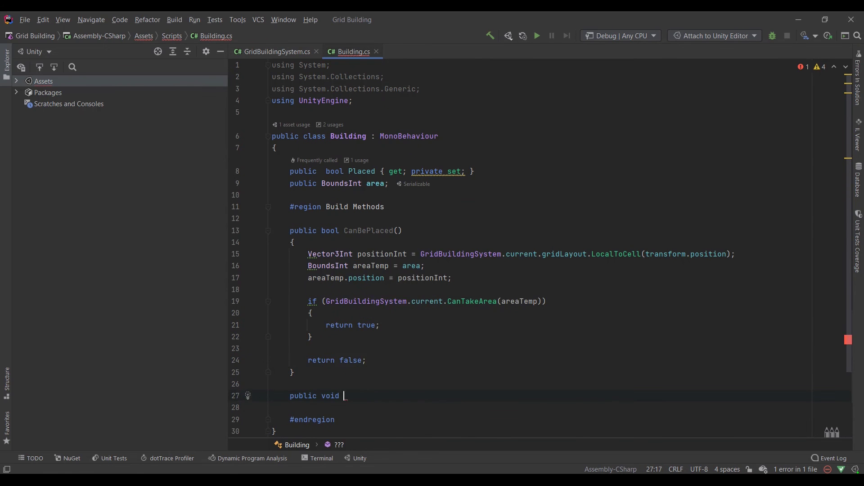
{"action": "type", "text": "("}
Create public void Place() containing a copy of CanBePlaced's area-calculation lines.
{"action": "key", "text": "Return"}
{"action": "type", "text": "{"}
{"action": "key", "text": "Return"}
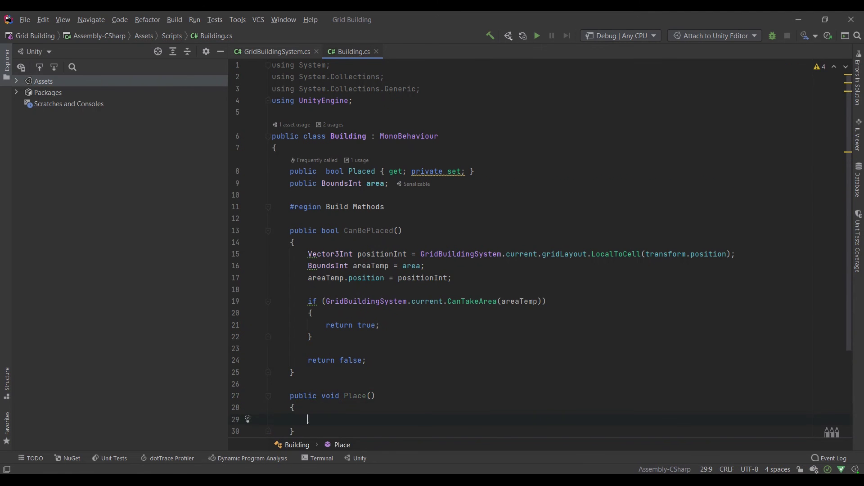
{"action": "scroll", "coordinate": [394, 207], "scroll_direction": "down", "scroll_amount": 2}
{"action": "left_click_drag", "start_coordinate": [452, 207], "coordinate": [394, 206]}
{"action": "key", "text": "ctrl+c"}
{"action": "left_click", "coordinate": [308, 348]}
{"action": "key", "text": "ctrl+v"}
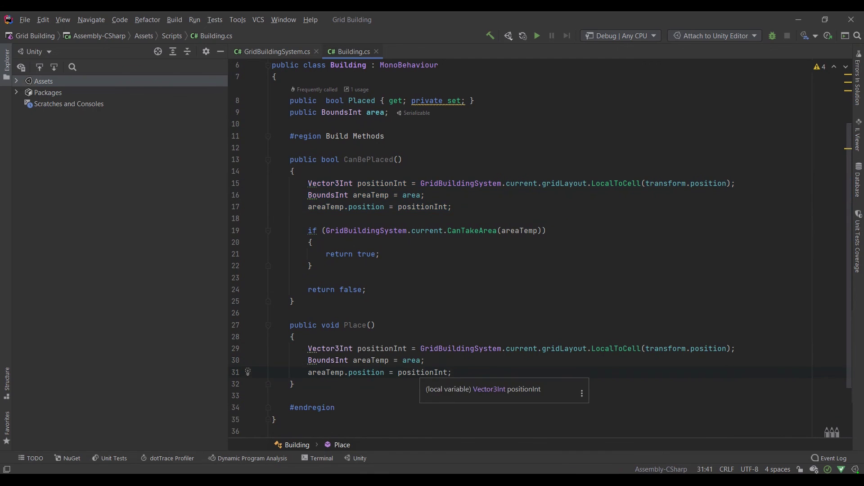
{"action": "key", "text": "Return"}
{"action": "type", "text": "Plac"}
Add 'Placed = true;' and GridBuildingSystem.current.TakeArea(areaTemp) to Place.
{"action": "key", "text": "Return"}
{"action": "type", "text": "Placed = true;"}
{"action": "key", "text": "Return"}
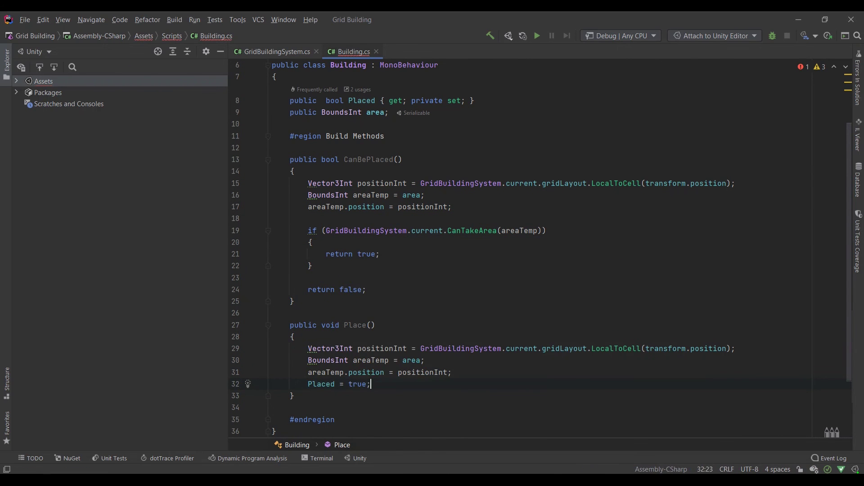
{"action": "type", "text": "GridBuildingSystem.cu"}
{"action": "key", "text": "Return"}
{"action": "type", "text": ".Ta"}
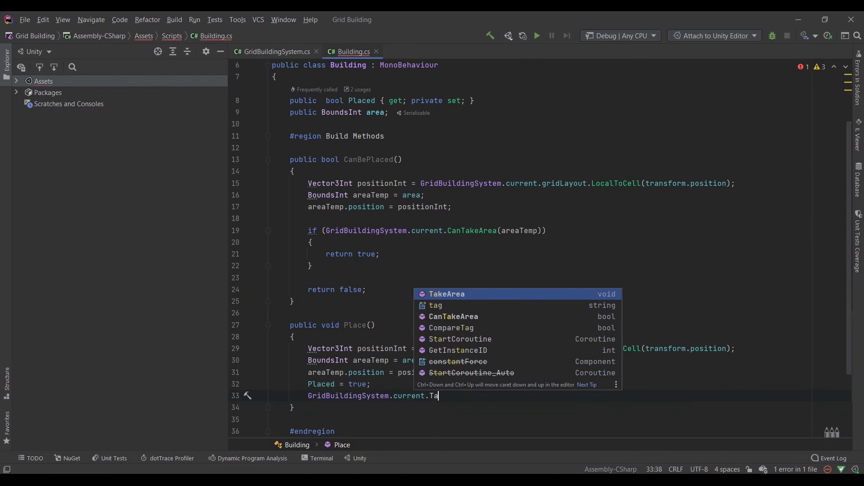
{"action": "key", "text": "Return"}
{"action": "type", "text": "areaTemp);"}
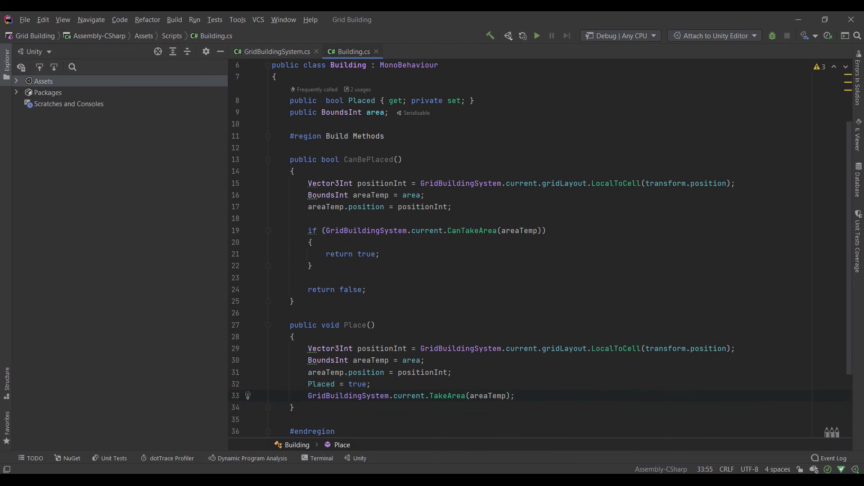
{"action": "key", "text": "ctrl+Tab"}
{"action": "key", "text": "ctrl+minus"}
{"action": "key", "text": "ctrl+minus"}
{"action": "key", "text": "ctrl+minus"}
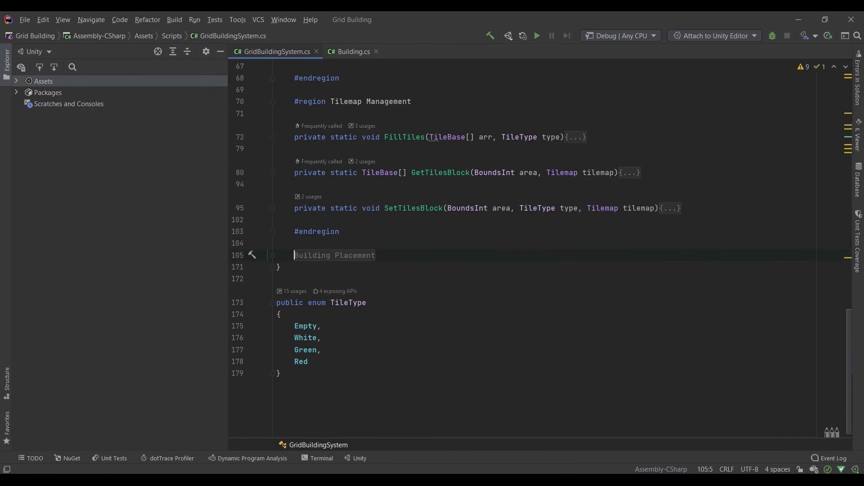
{"action": "scroll", "coordinate": [541, 251], "scroll_direction": "up", "scroll_amount": 3}
In Update, add an else-if on KeyCode.Space that calls temp.Place() when CanBePlaced.
{"action": "key", "text": "ctrl+minus"}
{"action": "left_click", "coordinate": [318, 373]}
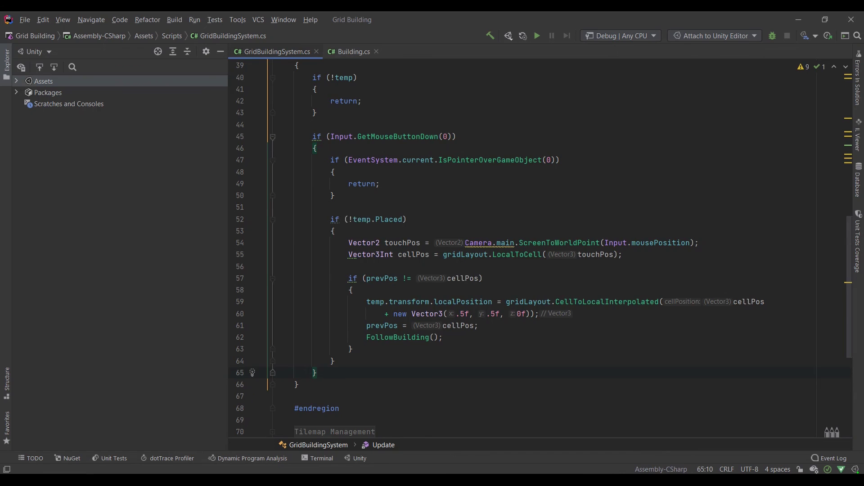
{"action": "key", "text": "ctrl+minus"}
{"action": "key", "text": "Return"}
{"action": "type", "text": "else if(Input.Get"}
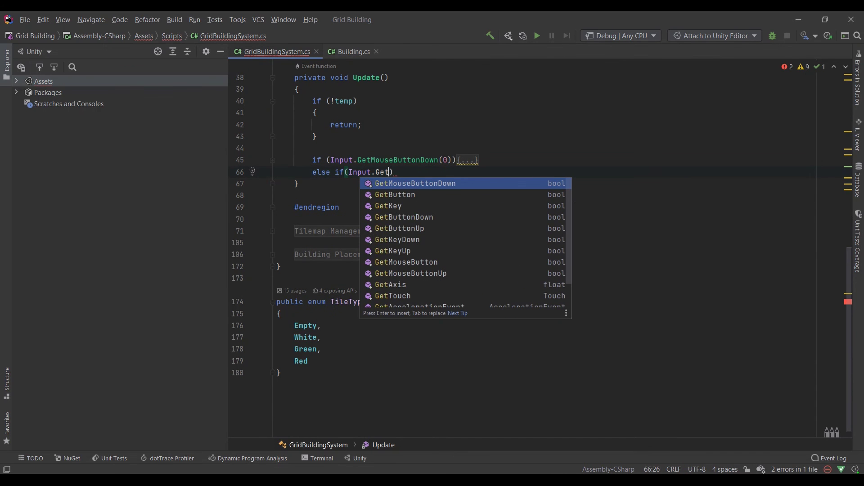
{"action": "type", "text": "KeyD"}
{"action": "key", "text": "Return"}
{"action": "type", "text": "Key"}
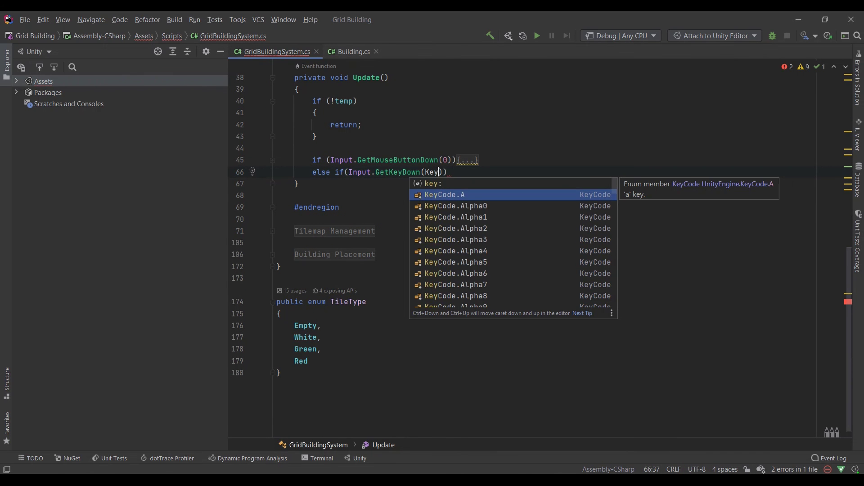
{"action": "key", "text": "Return"}
{"action": "type", "text": ".Sp"}
{"action": "key", "text": "Return"}
{"action": "key", "text": "ctrl+shift+Return"}
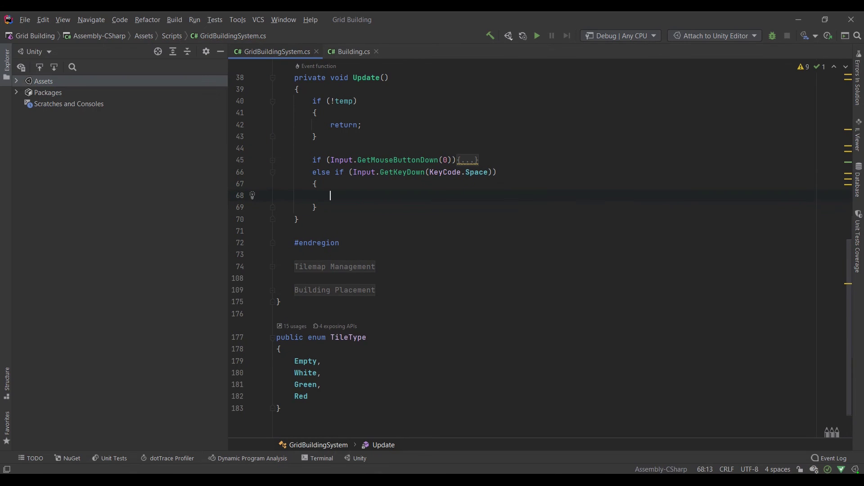
{"action": "type", "text": "if(temp.C"}
{"action": "key", "text": "Return"}
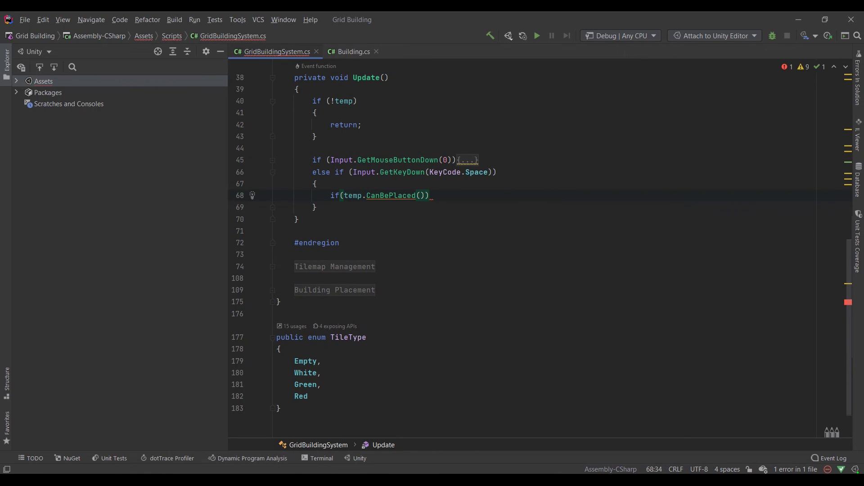
{"action": "key", "text": "ctrl+shift+Return"}
{"action": "type", "text": "temp.P"}
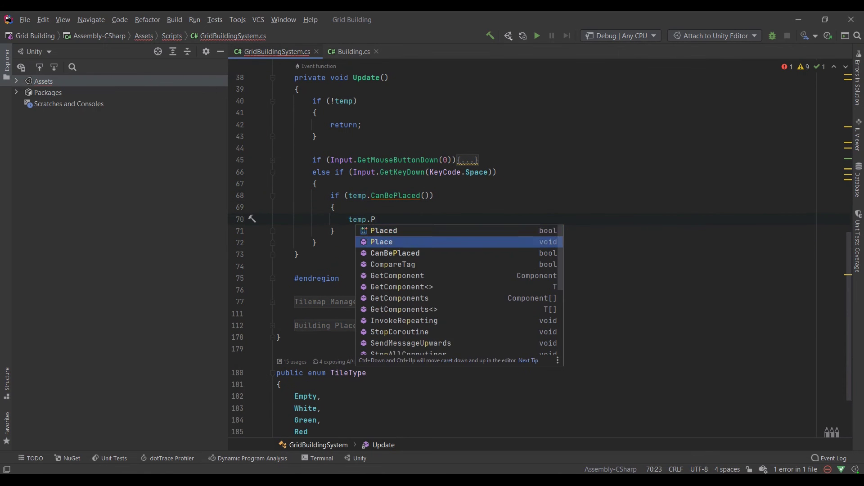
{"action": "key", "text": "Down"}
{"action": "key", "text": "Return"}
{"action": "key", "text": "ctrl+shift+Return"}
Add an else-if on KeyCode.Escape that calls ClearArea() and destroys temp.gameObject.
{"action": "key", "text": "Return"}
{"action": "type", "text": "els"}
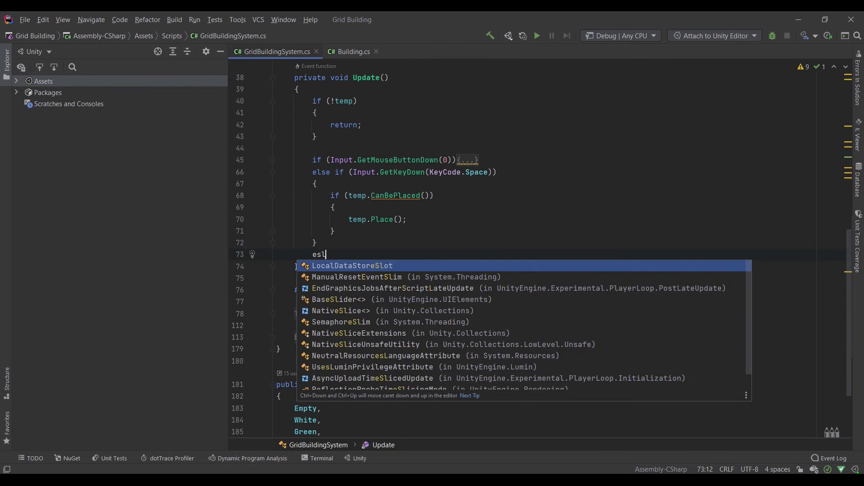
{"action": "type", "text": "e if(Input."}
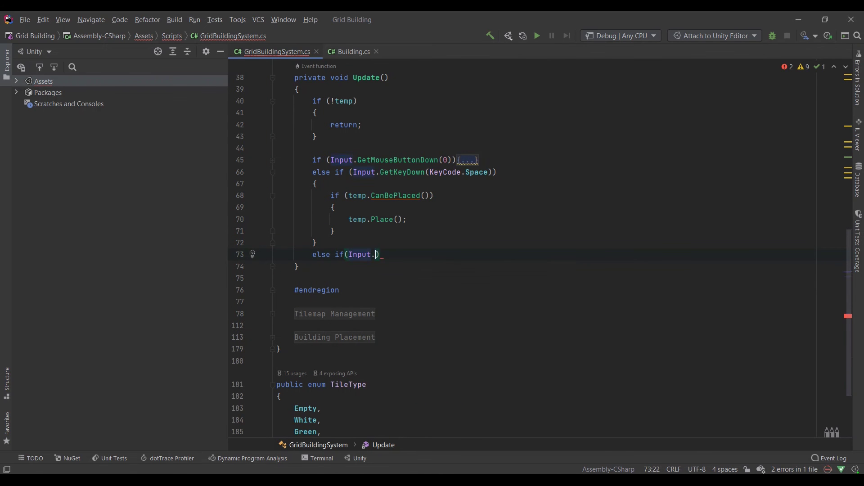
{"action": "type", "text": "GetKeyDown(KeyCode."}
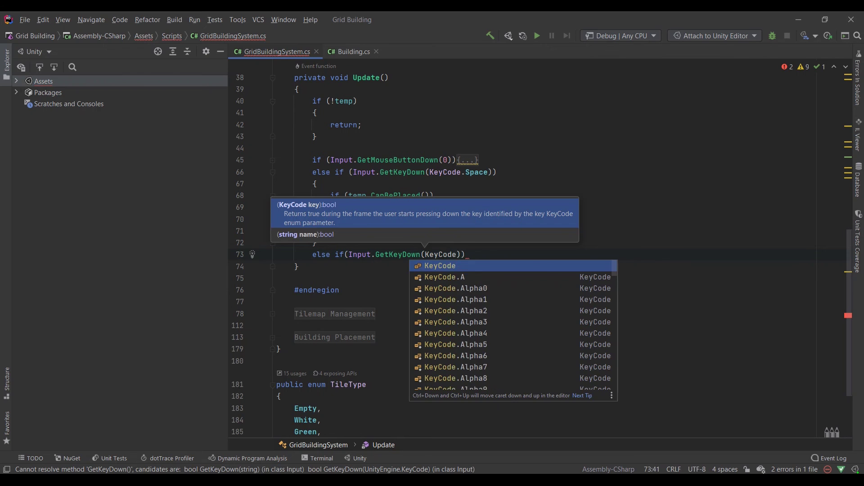
{"action": "type", "text": "Es"}
{"action": "key", "text": "Return"}
{"action": "key", "text": "ctrl+shift+Return"}
{"action": "type", "text": "C"}
{"action": "key", "text": "Return"}
{"action": "type", "text": ";"}
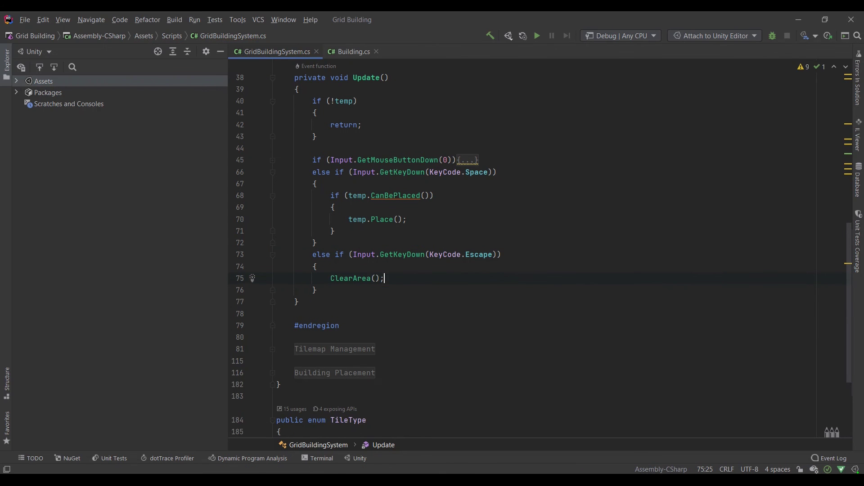
{"action": "key", "text": "Return"}
{"action": "type", "text": "Destroy(temp.gameObject);"}
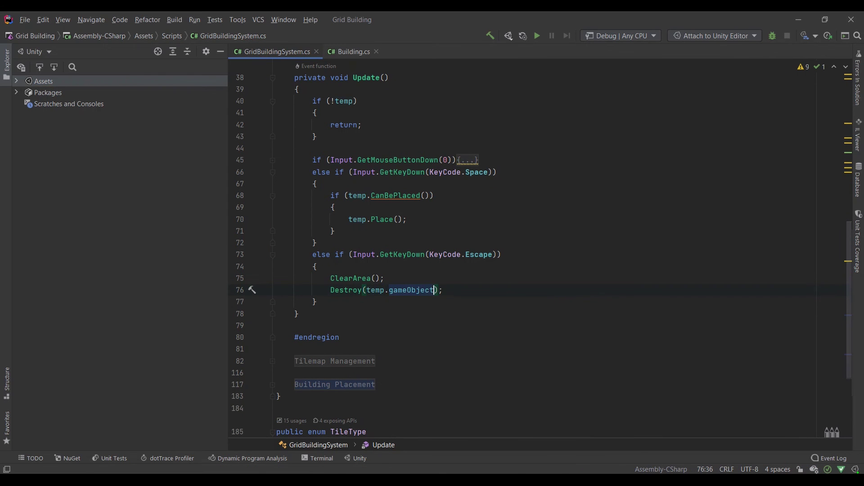
{"action": "scroll", "coordinate": [540, 236], "scroll_direction": "up", "scroll_amount": 2}
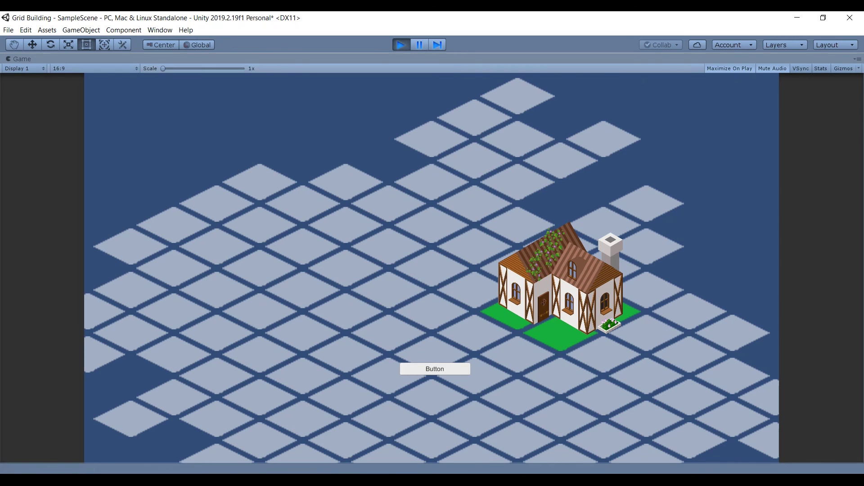
Spawn houses with the Game view Button and fix one beside the first with Space.
{"action": "left_click", "coordinate": [435, 369]}
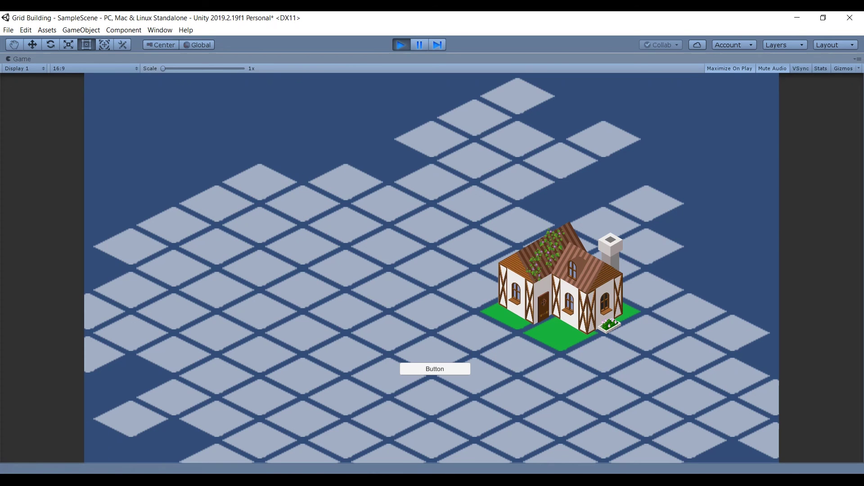
{"action": "left_click", "coordinate": [435, 369]}
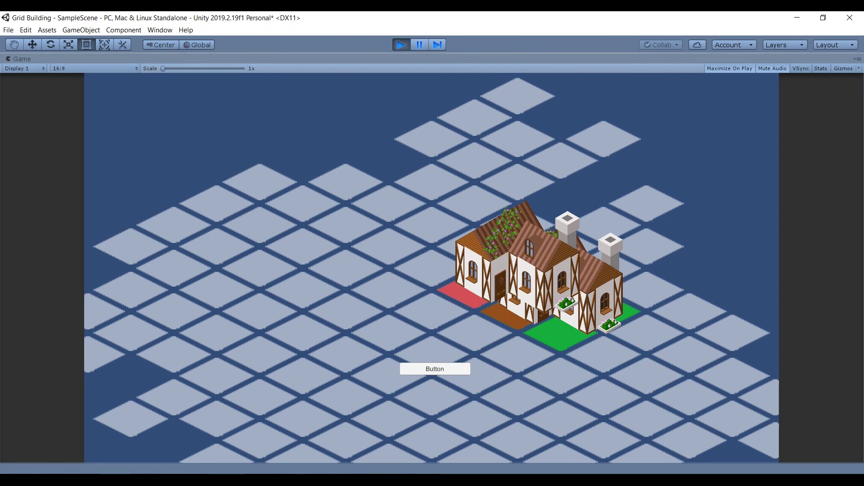
{"action": "key", "text": "space"}
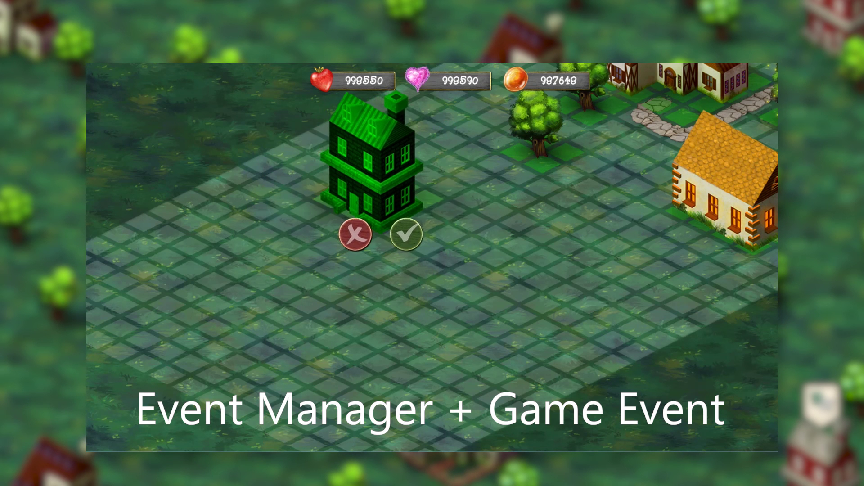
Confirm the new house and plant a Tree 1 from the Shop left of it.
{"action": "left_click", "coordinate": [404, 229]}
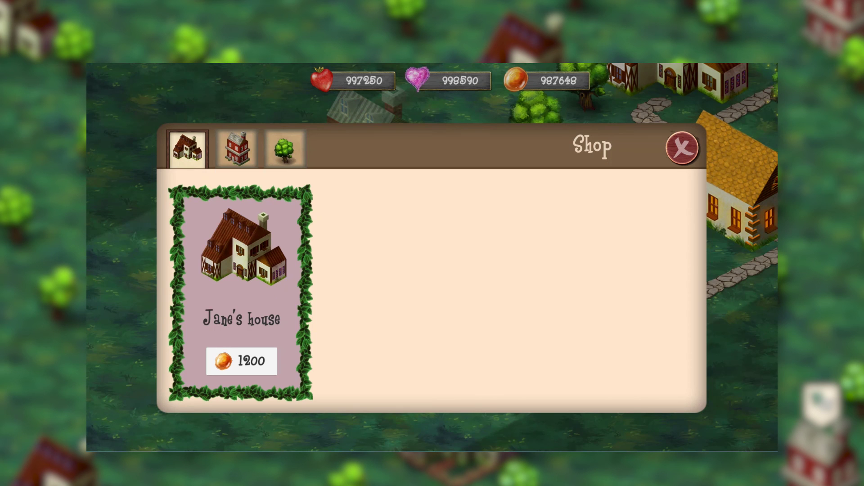
{"action": "left_click", "coordinate": [284, 148]}
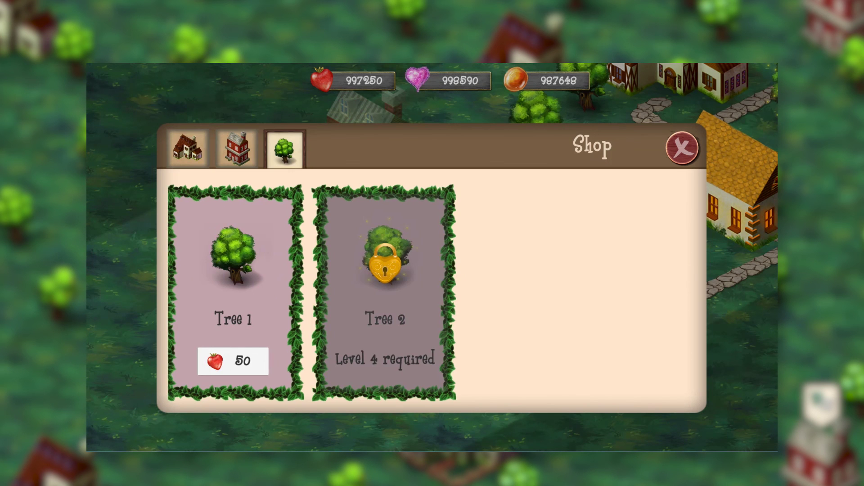
{"action": "left_click", "coordinate": [242, 361]}
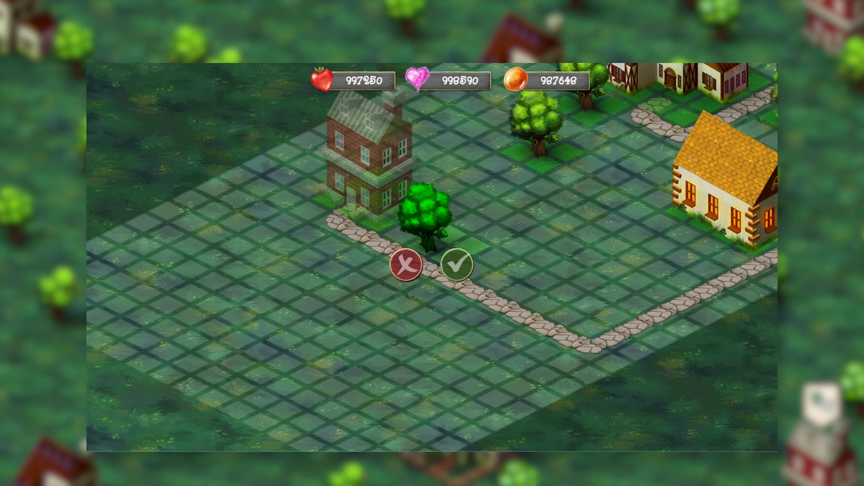
{"action": "left_click_drag", "start_coordinate": [425, 213], "coordinate": [277, 203]}
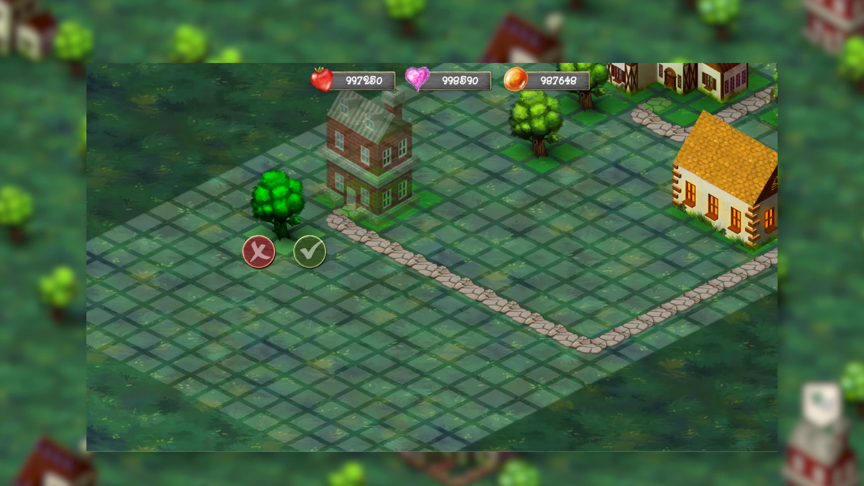
{"action": "left_click", "coordinate": [309, 252]}
Buy a second Tree 1 and plant it lower on the grid near the path.
{"action": "left_click", "coordinate": [284, 149]}
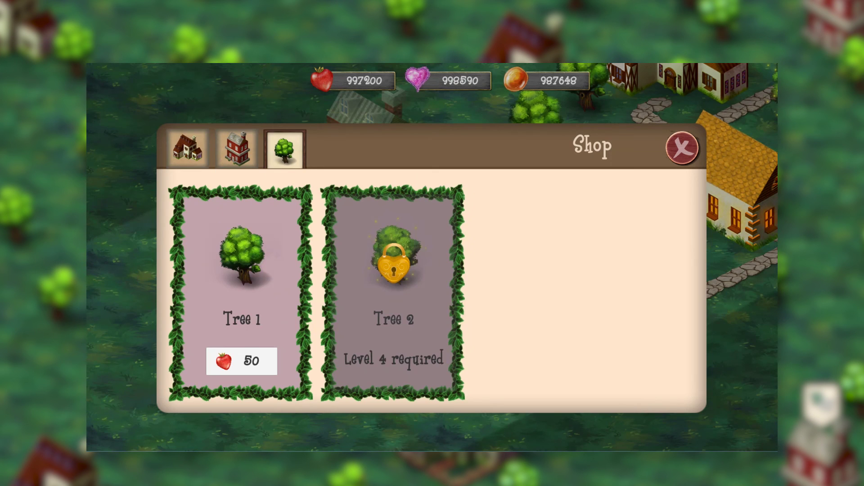
{"action": "left_click", "coordinate": [241, 361]}
{"action": "mouse_move", "coordinate": [426, 213]}
{"action": "left_mouse_down"}
{"action": "mouse_move", "coordinate": [323, 264]}
{"action": "mouse_move", "coordinate": [325, 270]}
{"action": "left_mouse_up"}
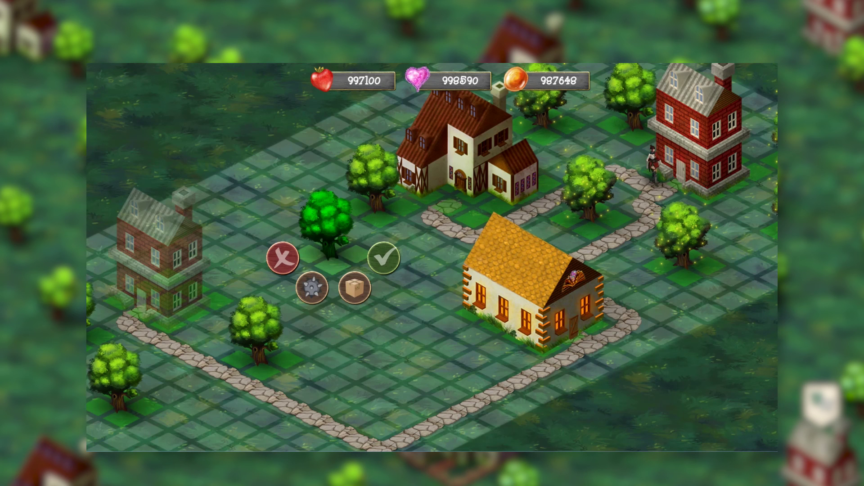
{"action": "mouse_move", "coordinate": [326, 219]}
{"action": "left_mouse_down"}
{"action": "mouse_move", "coordinate": [332, 321]}
{"action": "mouse_move", "coordinate": [363, 244]}
{"action": "mouse_move", "coordinate": [374, 263]}
{"action": "left_mouse_up"}
{"action": "left_click", "coordinate": [431, 304]}
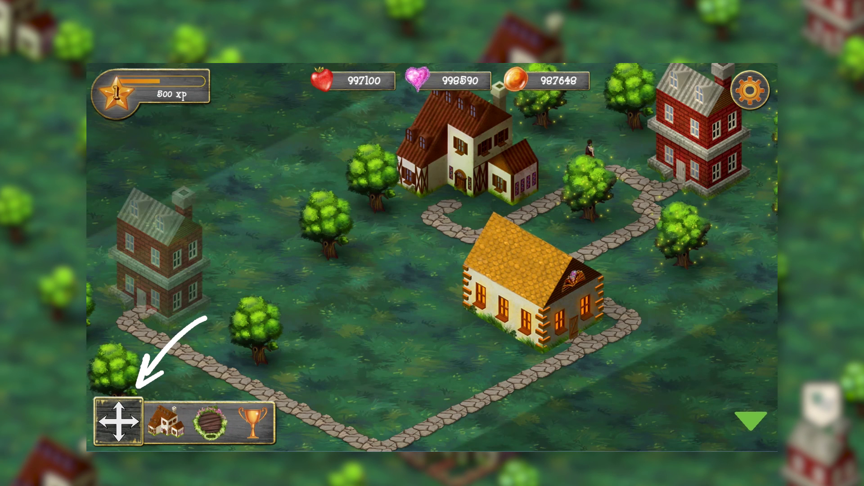
In Move mode, reposition the centre-left and upper-left trees closer to the path.
{"action": "left_click", "coordinate": [118, 421]}
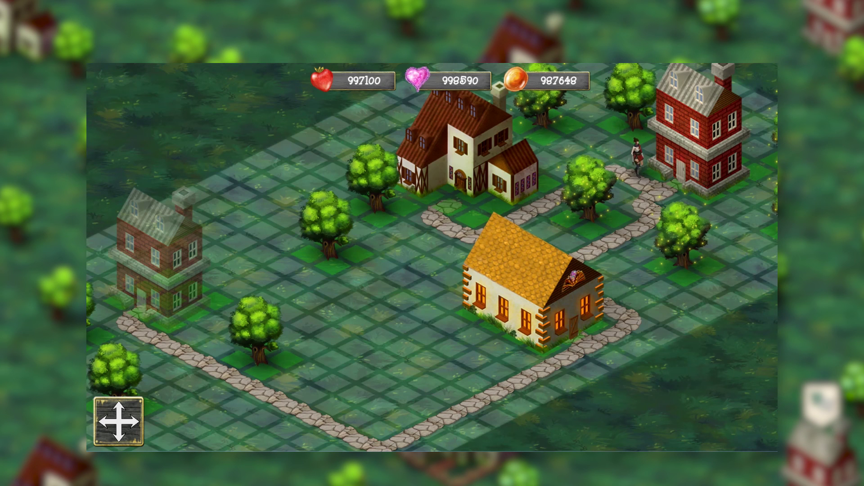
{"action": "left_click", "coordinate": [326, 220]}
{"action": "left_click_drag", "start_coordinate": [326, 220], "coordinate": [397, 352]}
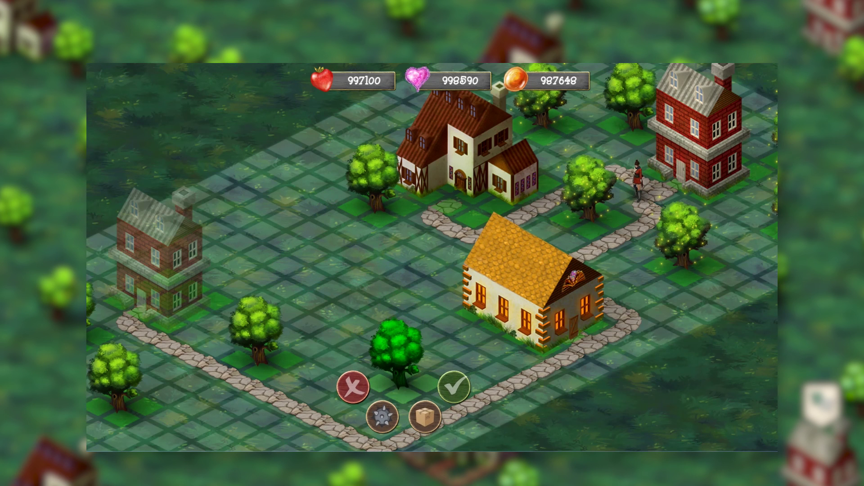
{"action": "left_click_drag", "start_coordinate": [397, 348], "coordinate": [372, 267]}
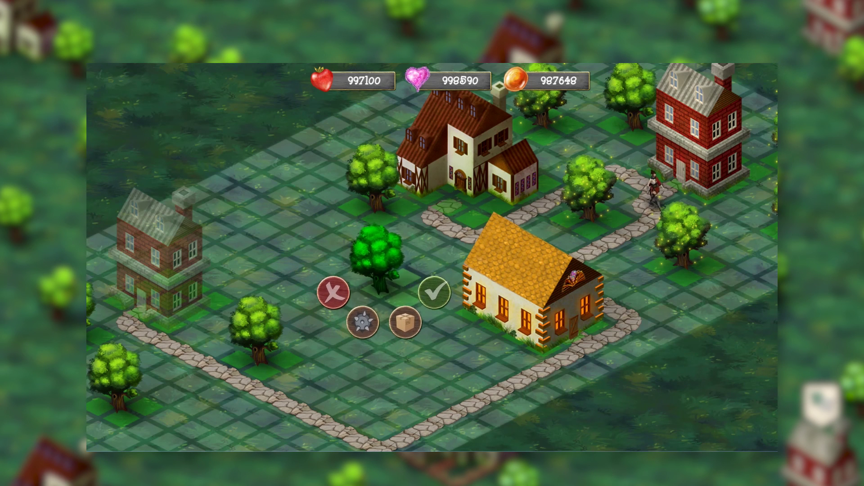
{"action": "left_click", "coordinate": [430, 305]}
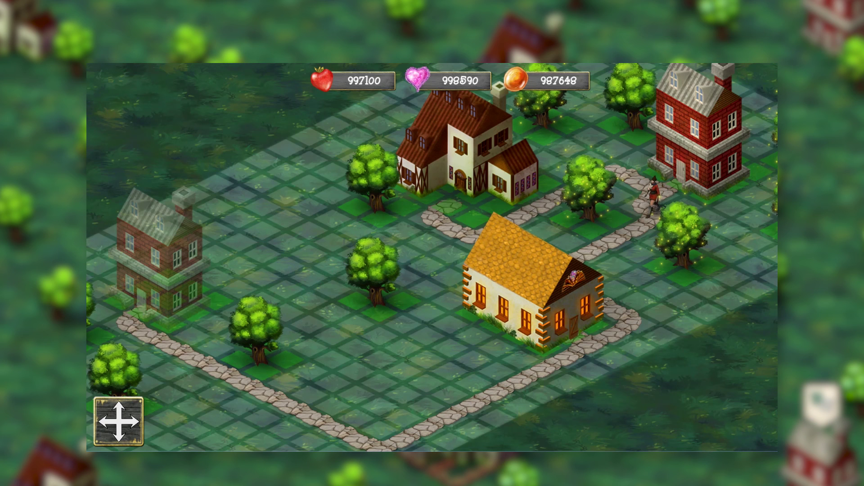
{"action": "left_click", "coordinate": [372, 172]}
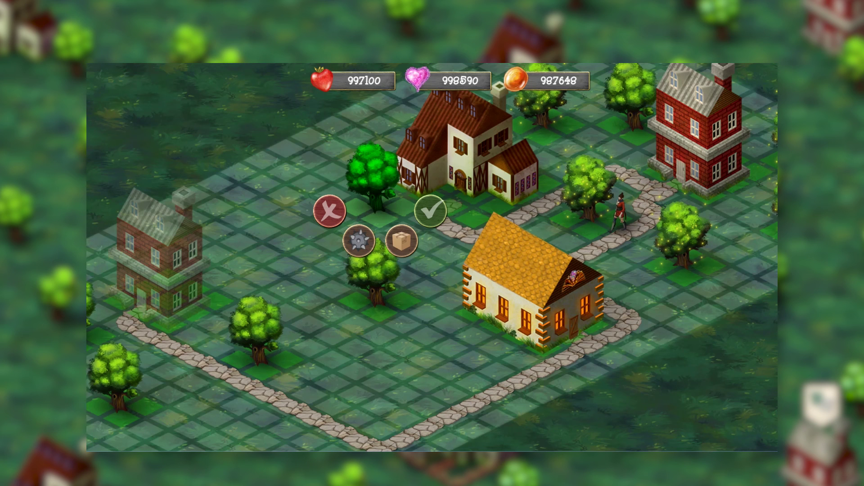
{"action": "mouse_move", "coordinate": [373, 171]}
{"action": "left_mouse_down"}
{"action": "mouse_move", "coordinate": [407, 321]}
{"action": "mouse_move", "coordinate": [369, 252]}
{"action": "mouse_move", "coordinate": [386, 302]}
{"action": "mouse_move", "coordinate": [295, 261]}
{"action": "mouse_move", "coordinate": [294, 222]}
{"action": "mouse_move", "coordinate": [307, 201]}
{"action": "mouse_move", "coordinate": [325, 201]}
{"action": "left_mouse_up"}
{"action": "left_click", "coordinate": [384, 234]}
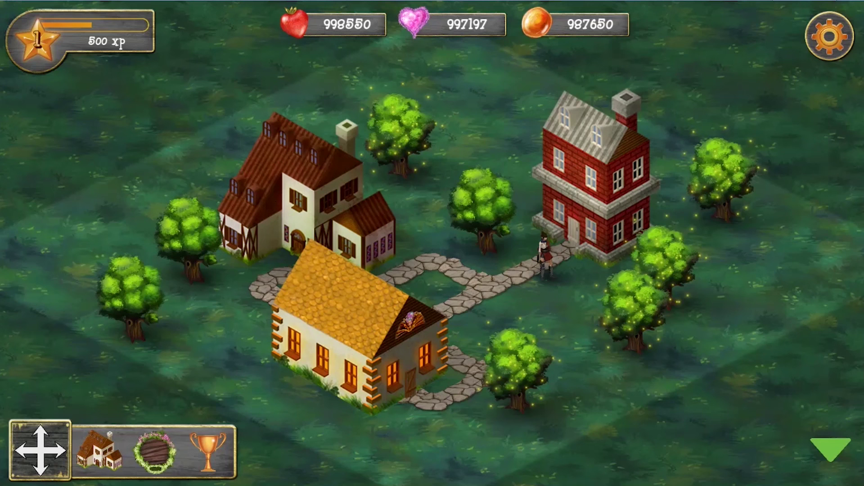
Drag the yellow library house onto free tiles at the lower right, previewing a shop tree meanwhile.
{"action": "left_click", "coordinate": [358, 303]}
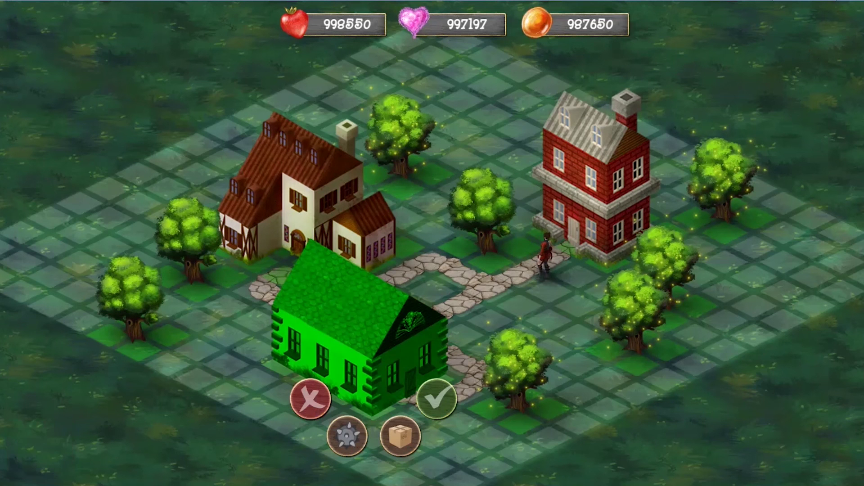
{"action": "mouse_move", "coordinate": [358, 304]}
{"action": "left_mouse_down"}
{"action": "mouse_move", "coordinate": [340, 298]}
{"action": "mouse_move", "coordinate": [341, 365]}
{"action": "left_mouse_up"}
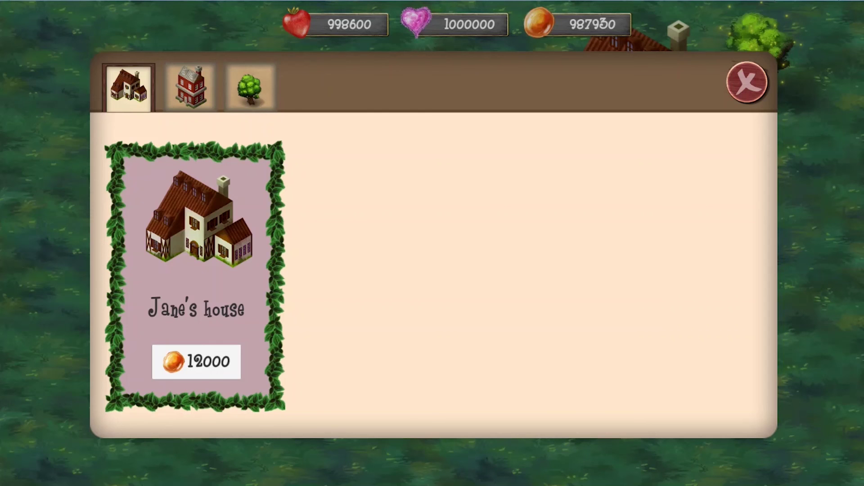
{"action": "left_click", "coordinate": [249, 87]}
{"action": "left_click", "coordinate": [196, 270]}
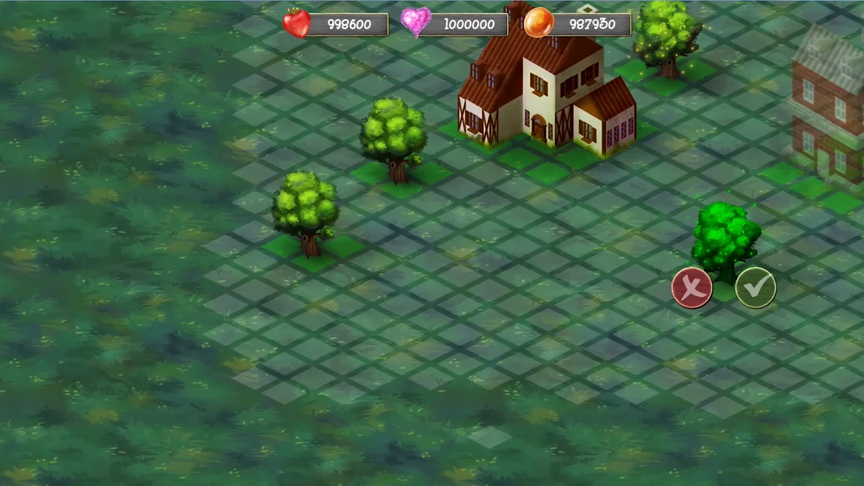
{"action": "left_click_drag", "start_coordinate": [434, 290], "coordinate": [547, 243]}
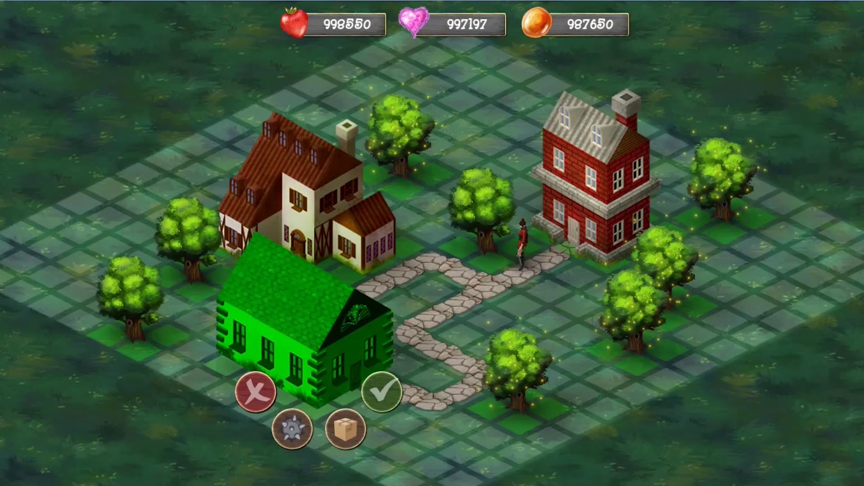
{"action": "left_click_drag", "start_coordinate": [305, 317], "coordinate": [338, 368]}
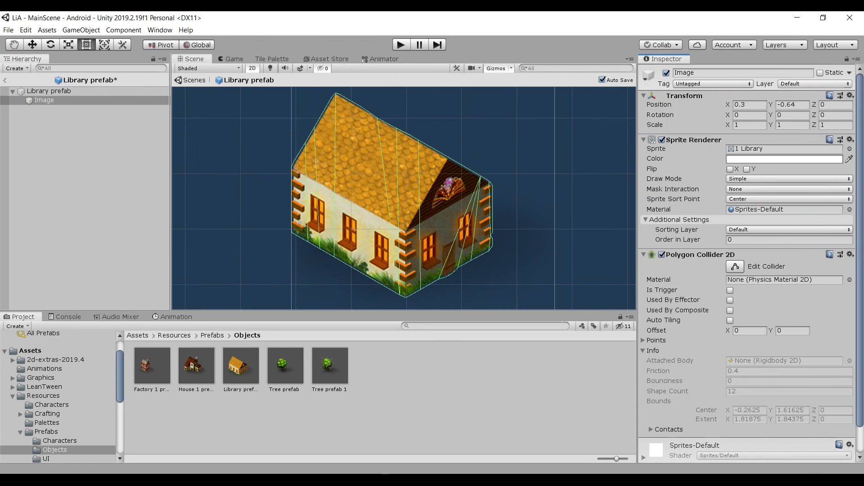
Move the collider from Image to a Library-root Polygon Collider 2D with offset 0.31, -0.64.
{"action": "left_click", "coordinate": [850, 254]}
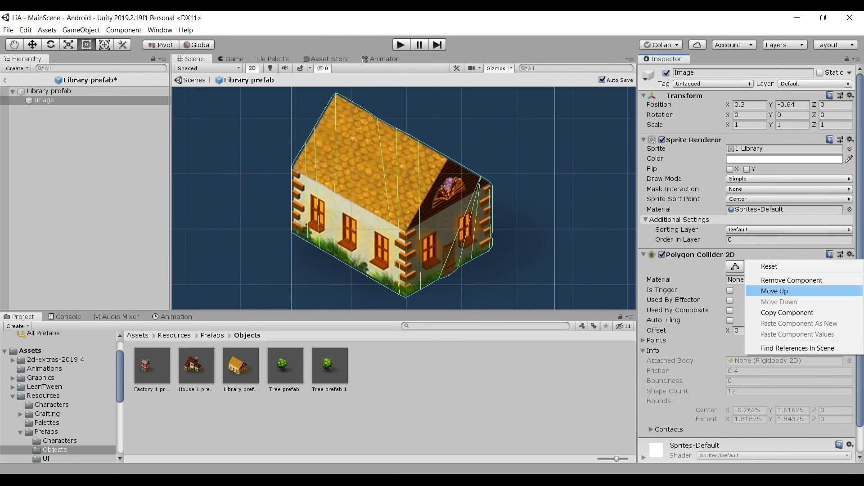
{"action": "left_click", "coordinate": [850, 255]}
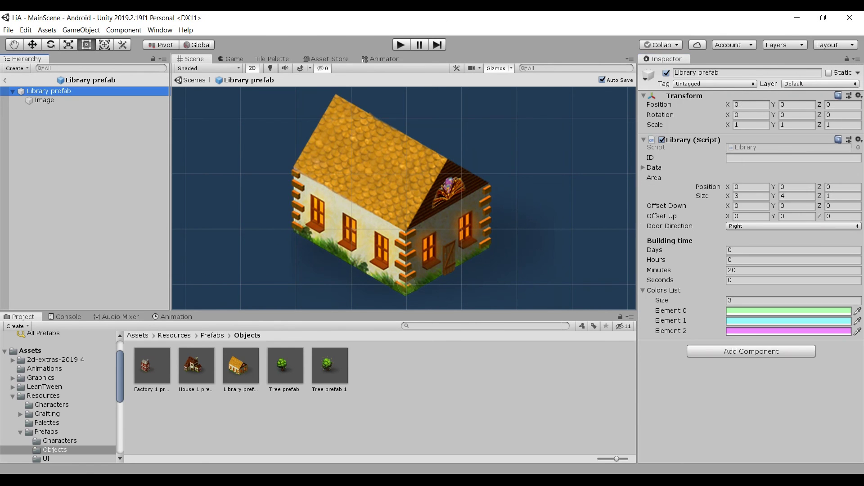
{"action": "left_click", "coordinate": [859, 139]}
{"action": "left_click", "coordinate": [790, 209]}
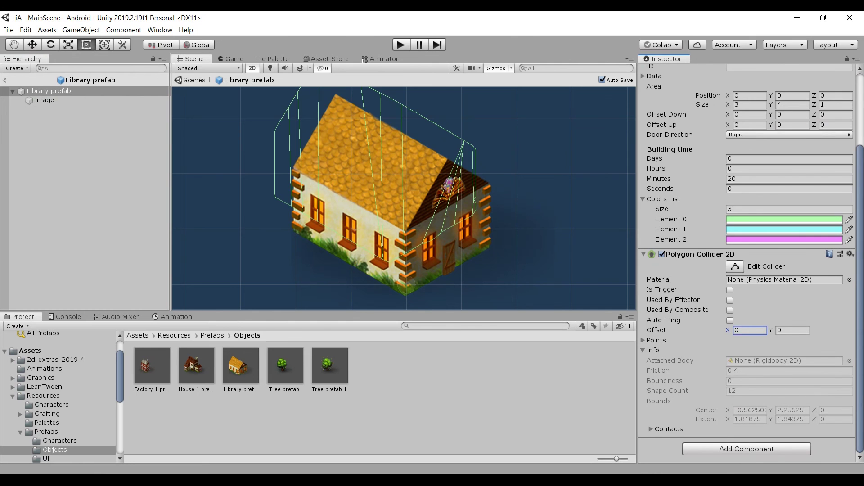
{"action": "type", "text": "0.31"}
{"action": "key", "text": "Tab"}
{"action": "type", "text": "-0.7"}
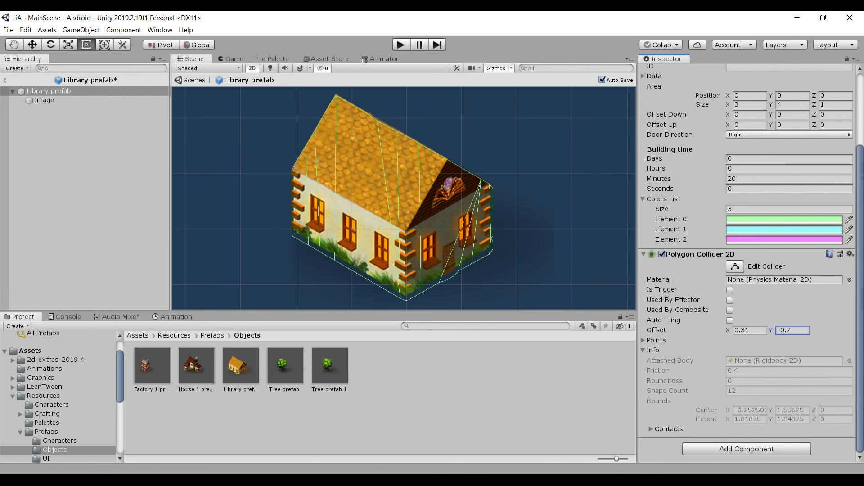
{"action": "key", "text": "BackSpace"}
{"action": "type", "text": "64"}
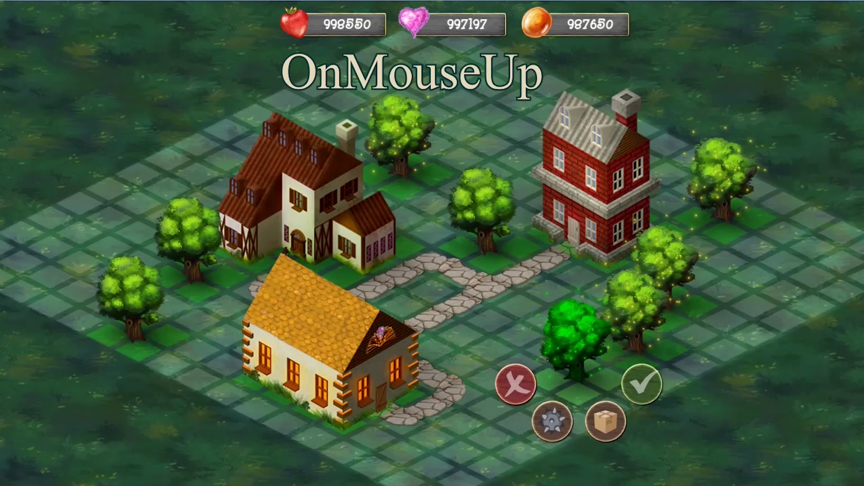
Confirm the planted tree, then buy a Brick Factory and place it up-left.
{"action": "left_click", "coordinate": [642, 384]}
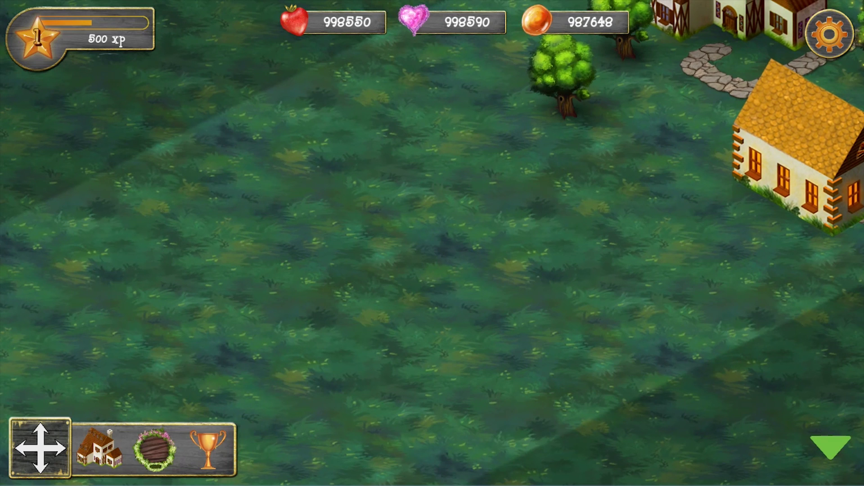
{"action": "left_click", "coordinate": [99, 449]}
{"action": "left_click", "coordinate": [189, 107]}
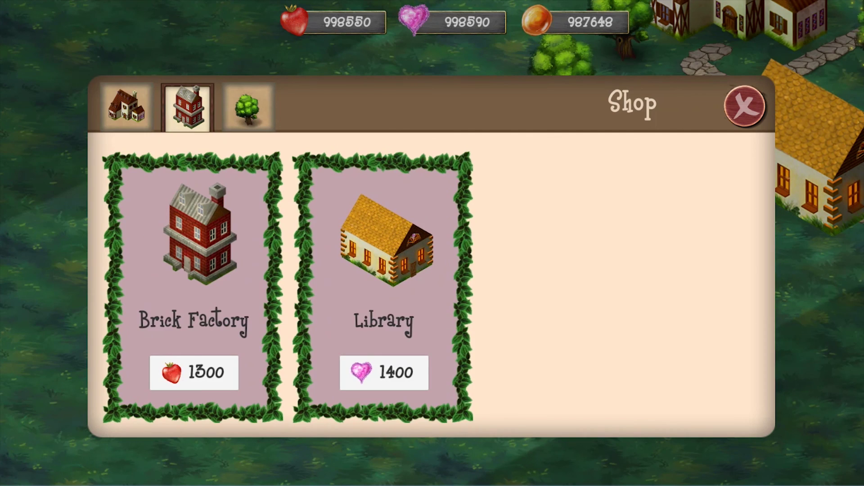
{"action": "left_click", "coordinate": [194, 373]}
{"action": "left_click_drag", "start_coordinate": [419, 162], "coordinate": [351, 118]}
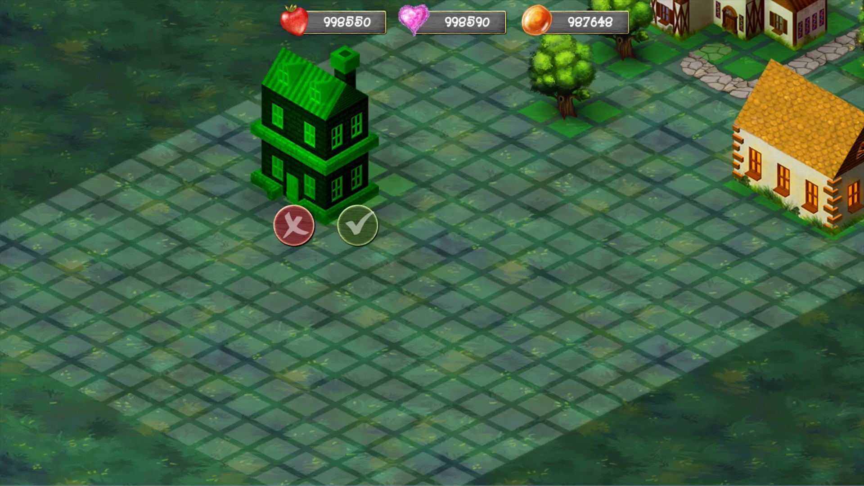
{"action": "left_click", "coordinate": [397, 208]}
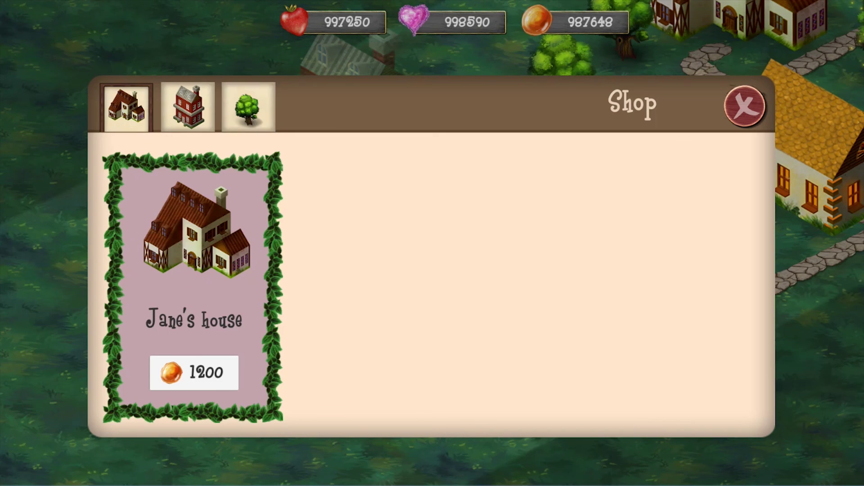
Buy Tree 1 from the shop and drag its preview left of the factory.
{"action": "left_click", "coordinate": [248, 107]}
{"action": "left_click", "coordinate": [193, 251]}
{"action": "left_click_drag", "start_coordinate": [423, 185], "coordinate": [240, 171]}
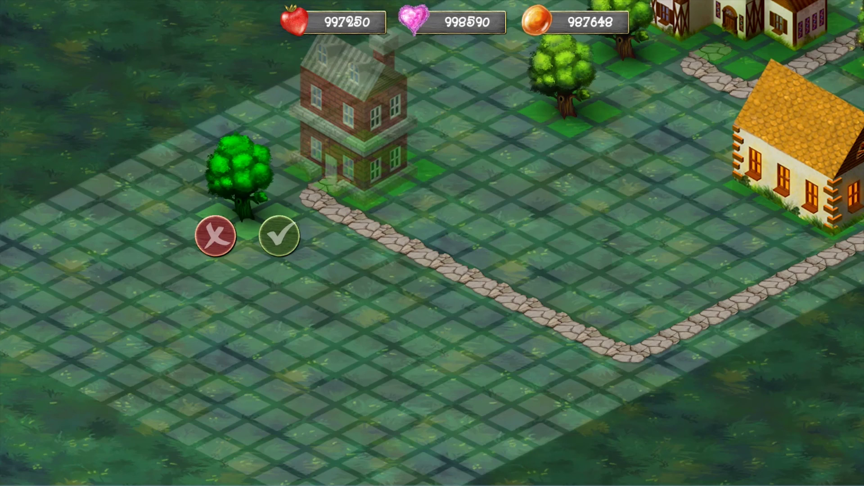